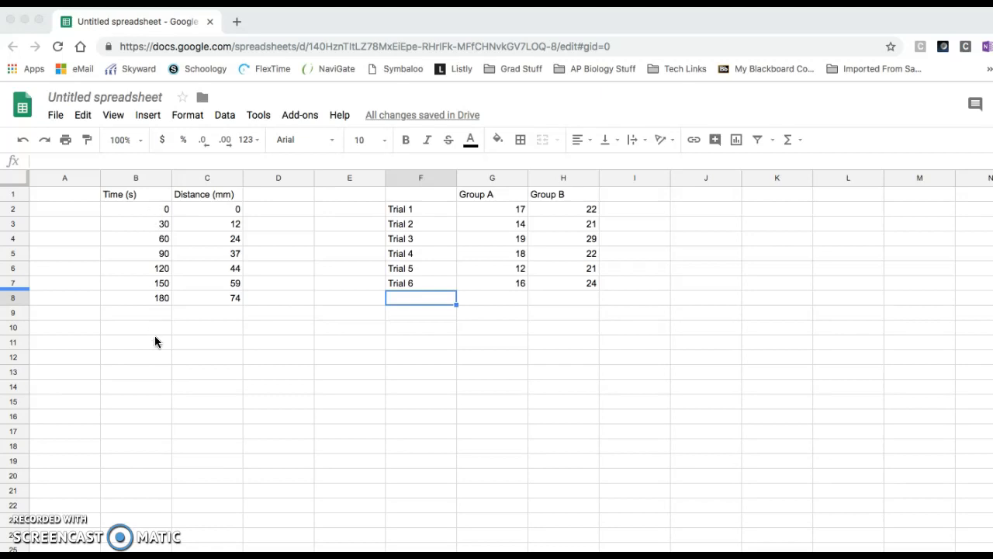
# Insert a chart from the Time (s) and Distance (mm) data in B1:C8.
pyautogui.click(151, 198)
pyautogui.click(206, 196)
pyautogui.moveTo(129, 194); pyautogui.dragTo(221, 296)
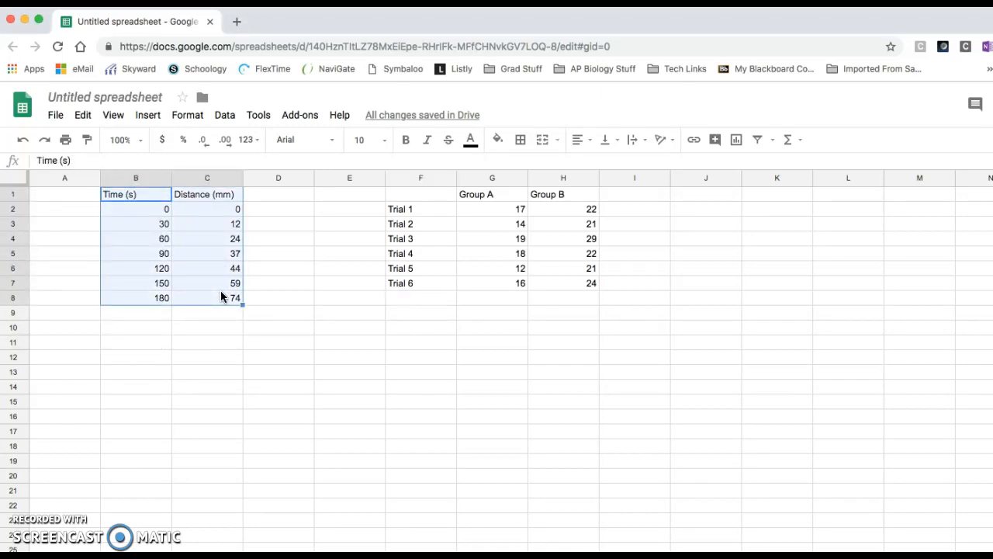
pyautogui.click(223, 115)
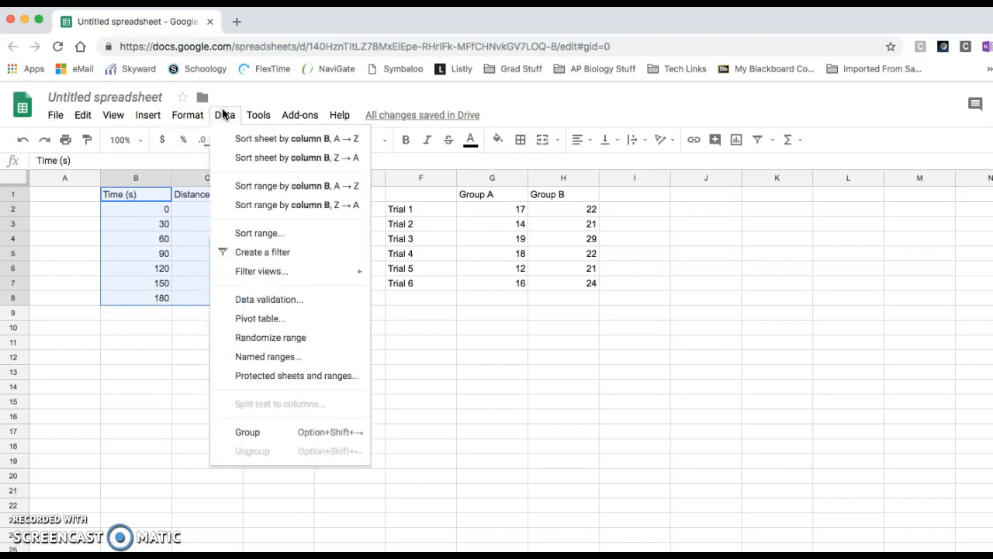
pyautogui.moveTo(147, 115)
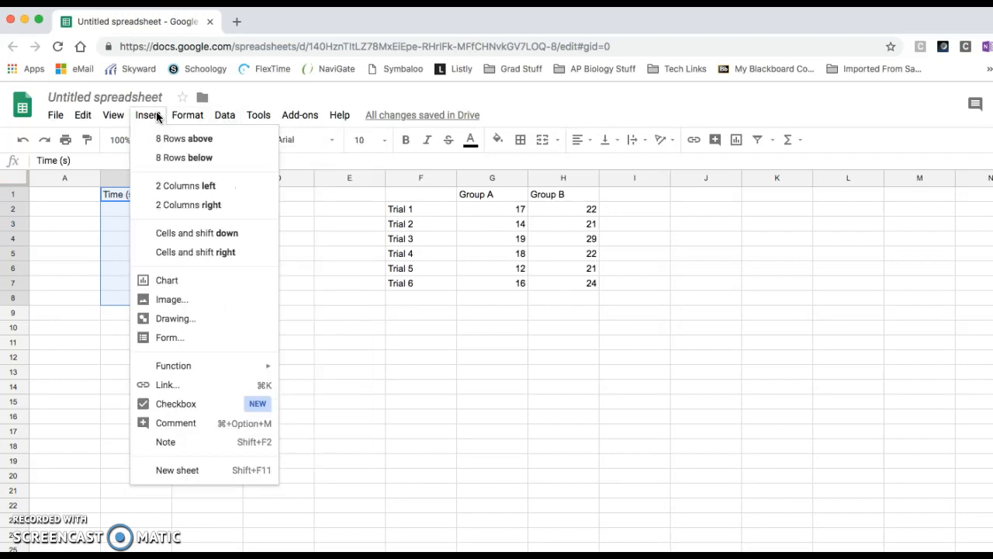
pyautogui.click(175, 284)
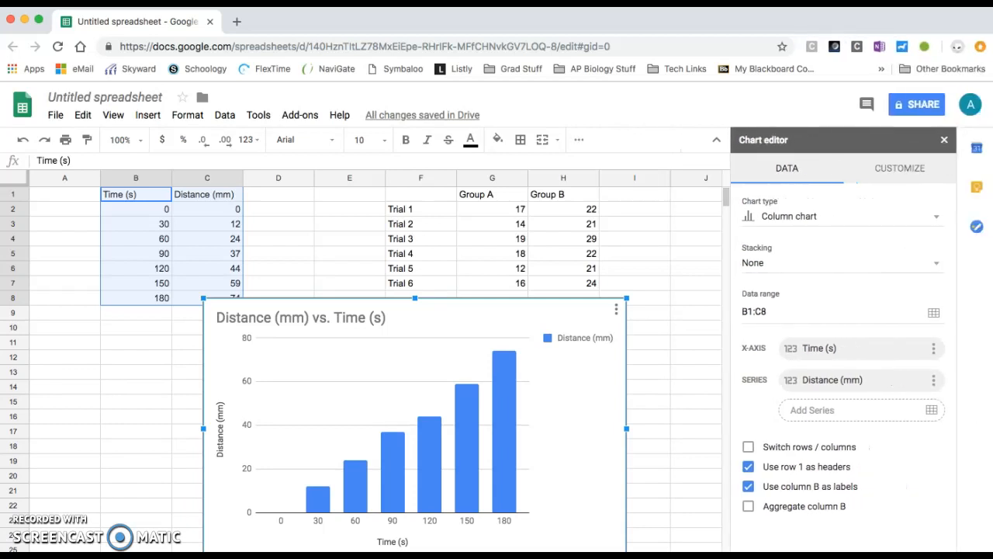
pyautogui.moveTo(992, 558); pyautogui.dragTo(986, 550)
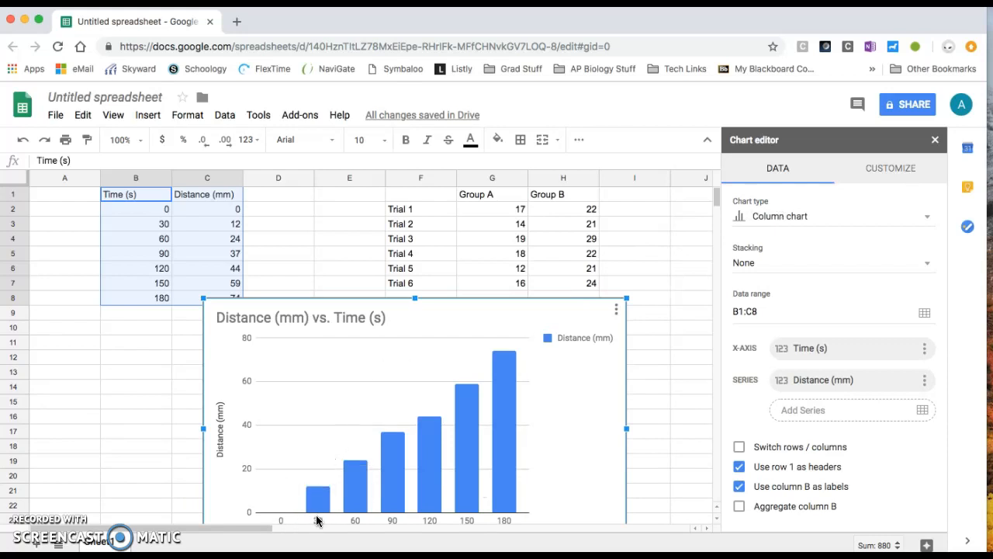
# Change the chart type to a line chart and move the chart up beside the Time and Distance data.
pyautogui.click(882, 216)
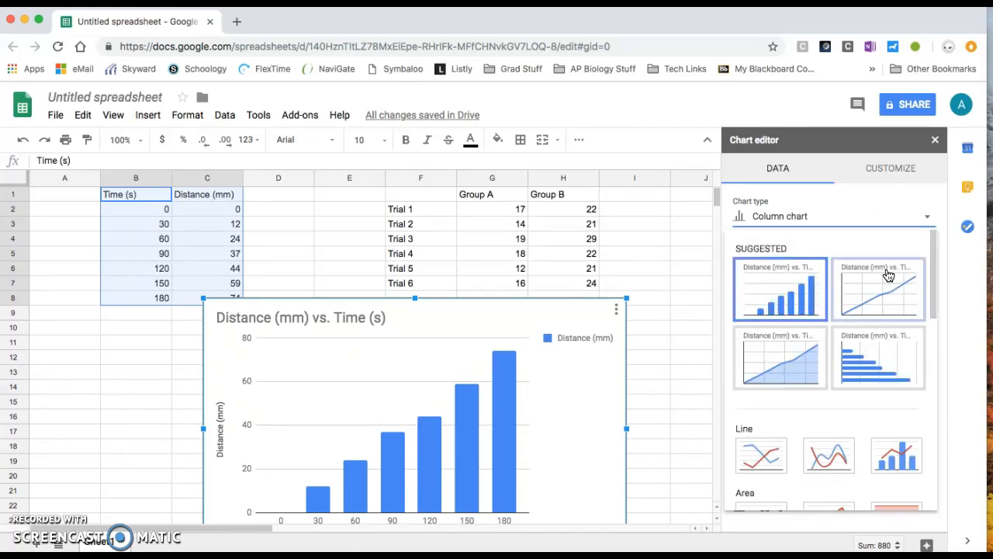
pyautogui.scroll(-8, 887, 276)
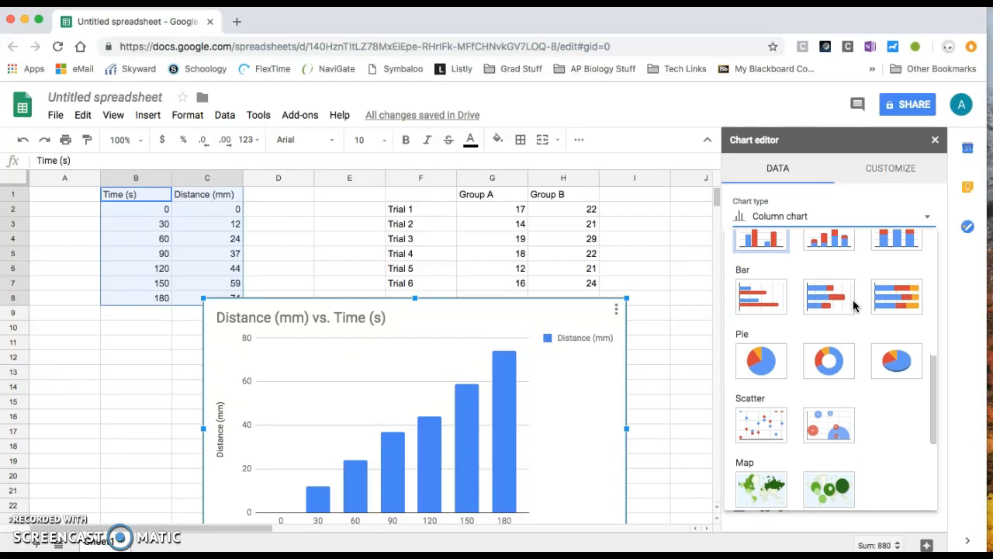
pyautogui.scroll(3, 767, 423)
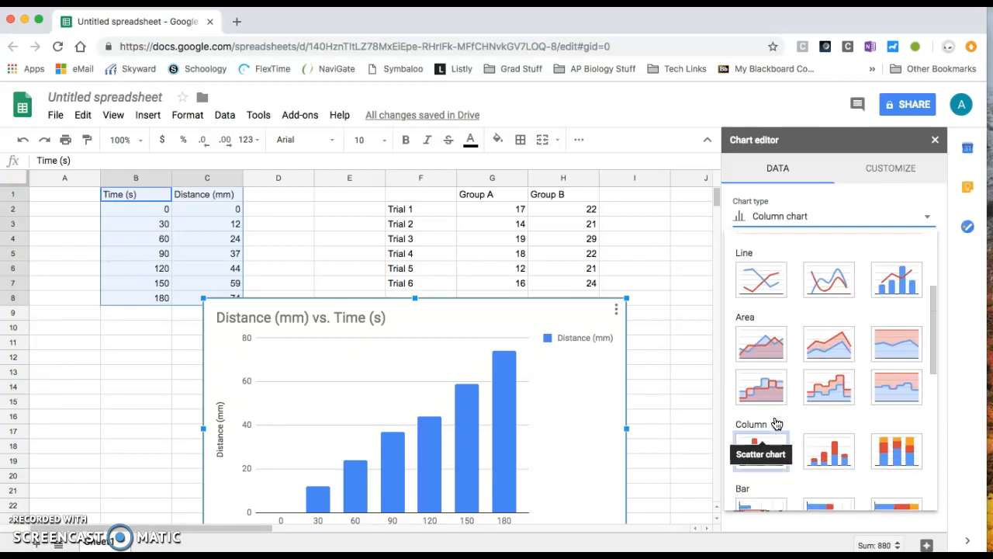
pyautogui.scroll(3, 878, 321)
pyautogui.click(879, 304)
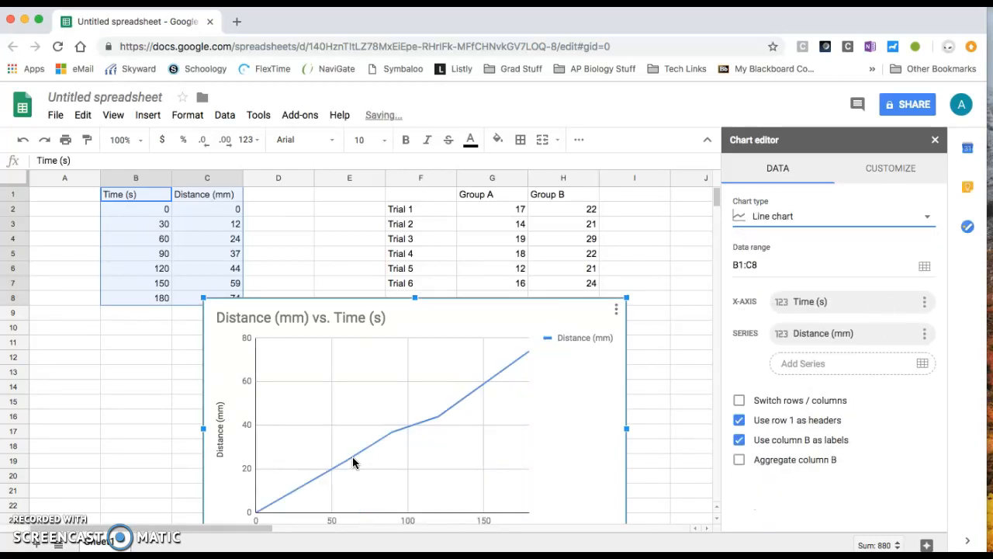
pyautogui.moveTo(469, 298); pyautogui.dragTo(530, 207)
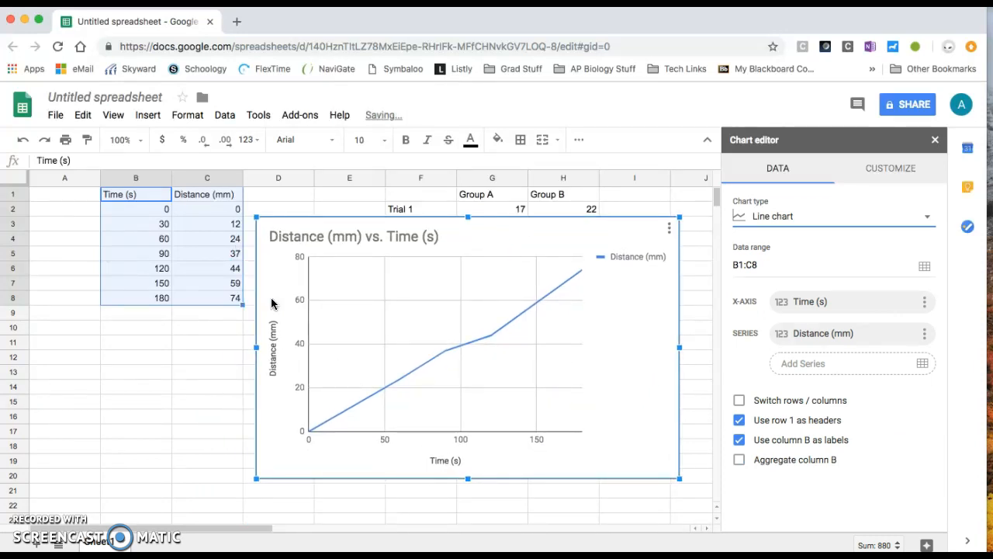
# Set the chart title to "How time affects the distance traveled of a poopidooks".
pyautogui.click(454, 462)
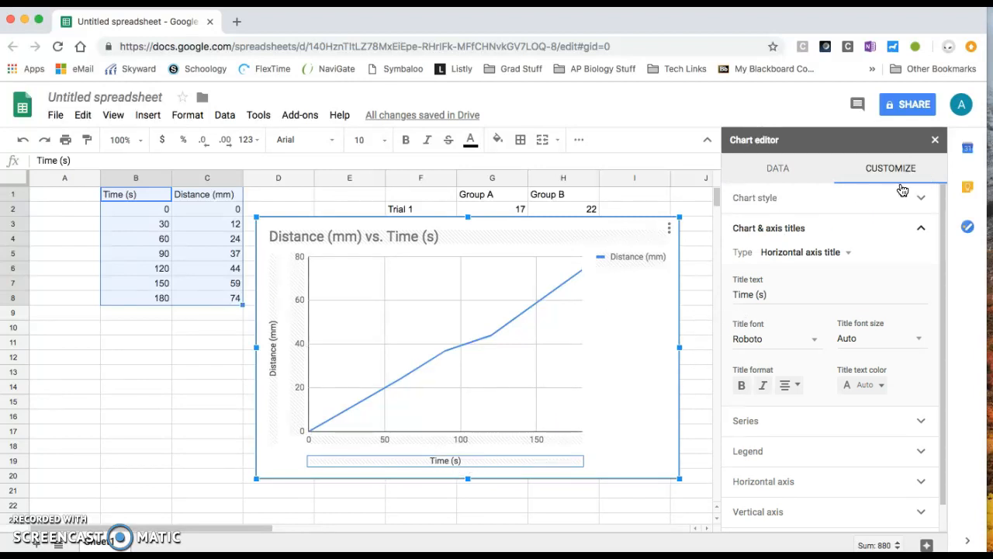
pyautogui.click(807, 167)
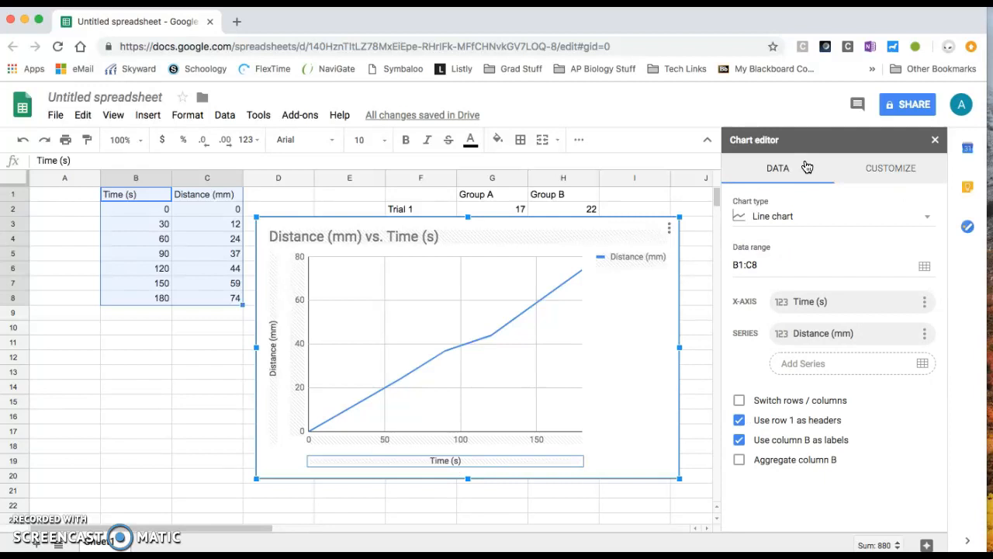
pyautogui.click(890, 167)
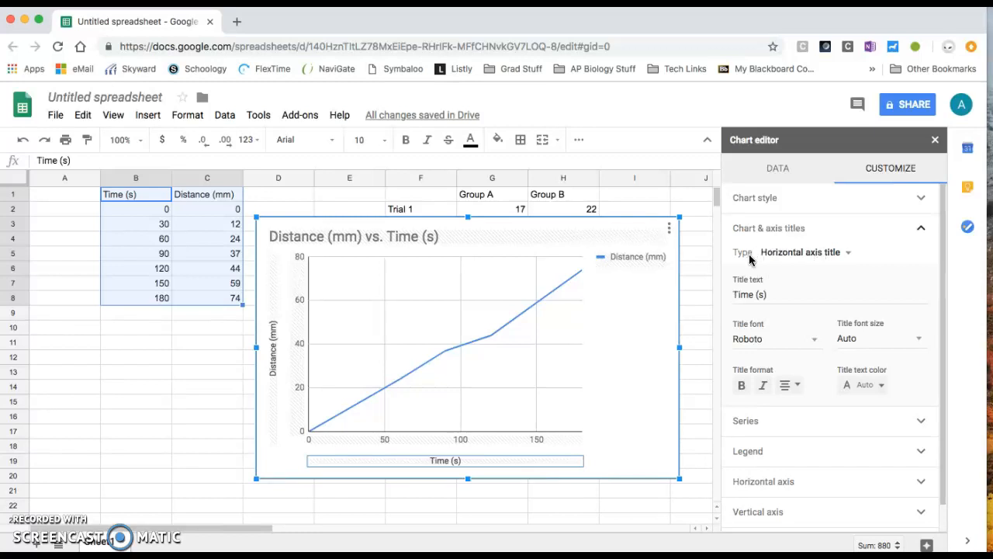
pyautogui.click(800, 254)
pyautogui.click(819, 217)
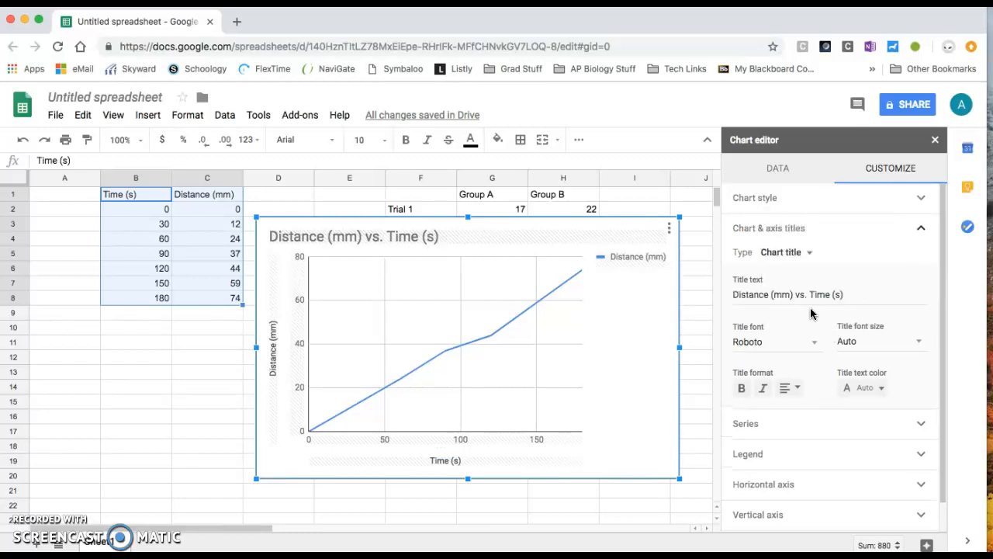
pyautogui.click(794, 292)
pyautogui.hotkey('ctrl', 'a')
pyautogui.write('How time affects the distance traveled of a poopidooks')
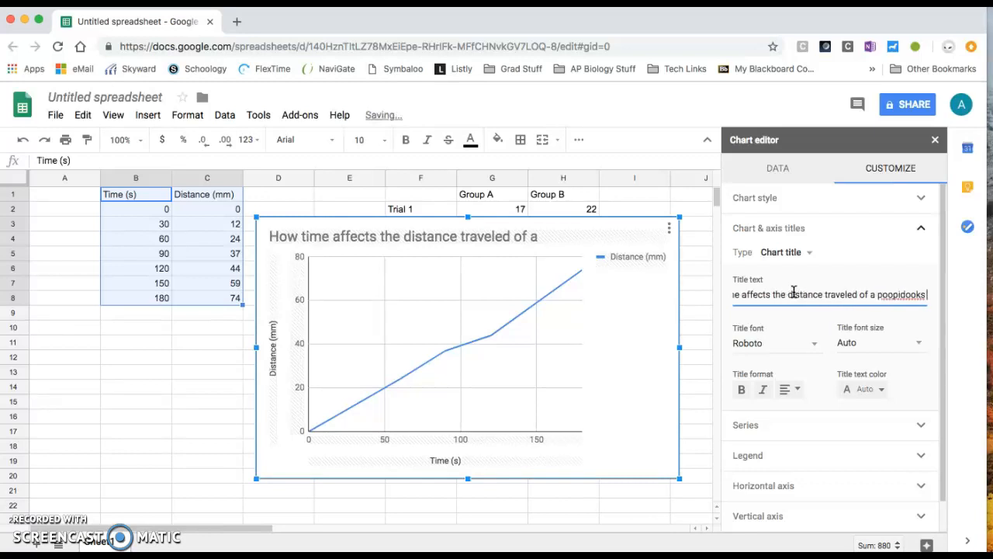
pyautogui.write(' on a wha')
pyautogui.press('BackSpace')
pyautogui.press('BackSpace')
pyautogui.press('BackSpace')
pyautogui.press('BackSpace')
pyautogui.press('BackSpace')
pyautogui.press('BackSpace')
pyautogui.press('BackSpace')
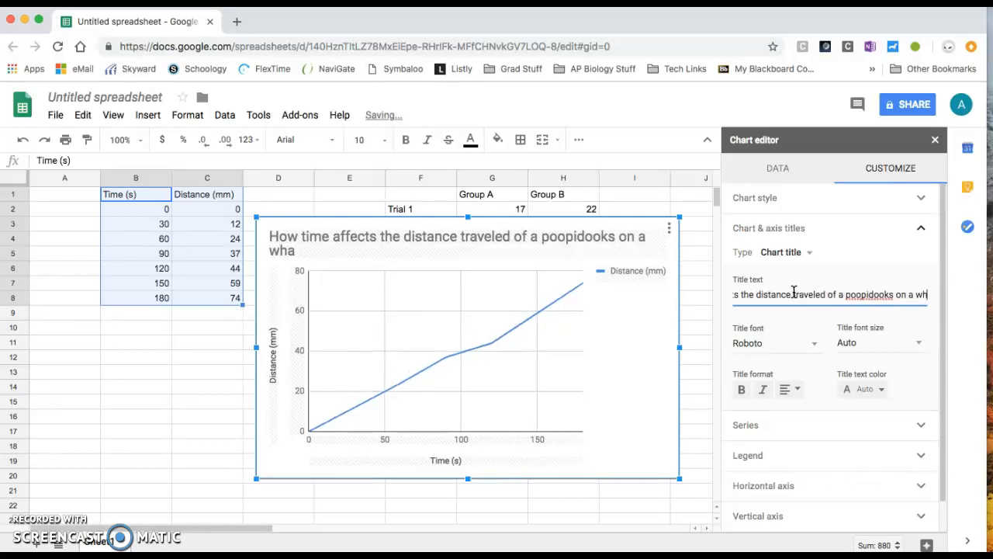
pyautogui.press('BackSpace')
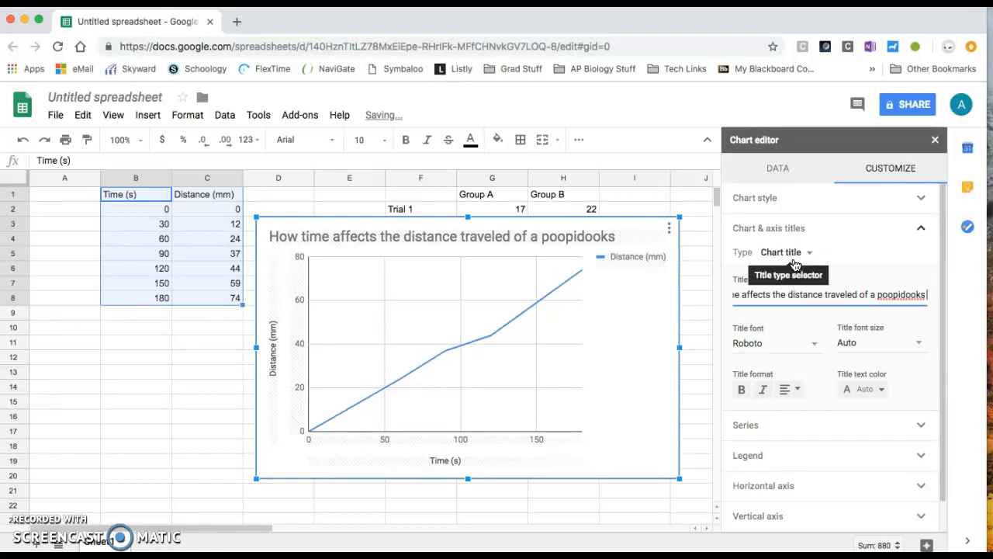
# Examine the horizontal axis title text and formatting options of the line chart.
pyautogui.click(796, 262)
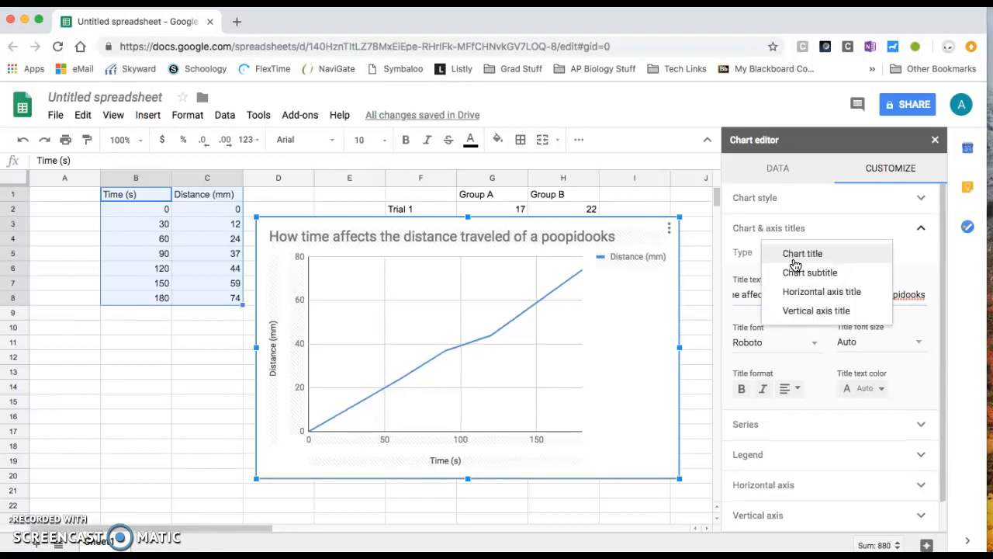
pyautogui.click(855, 294)
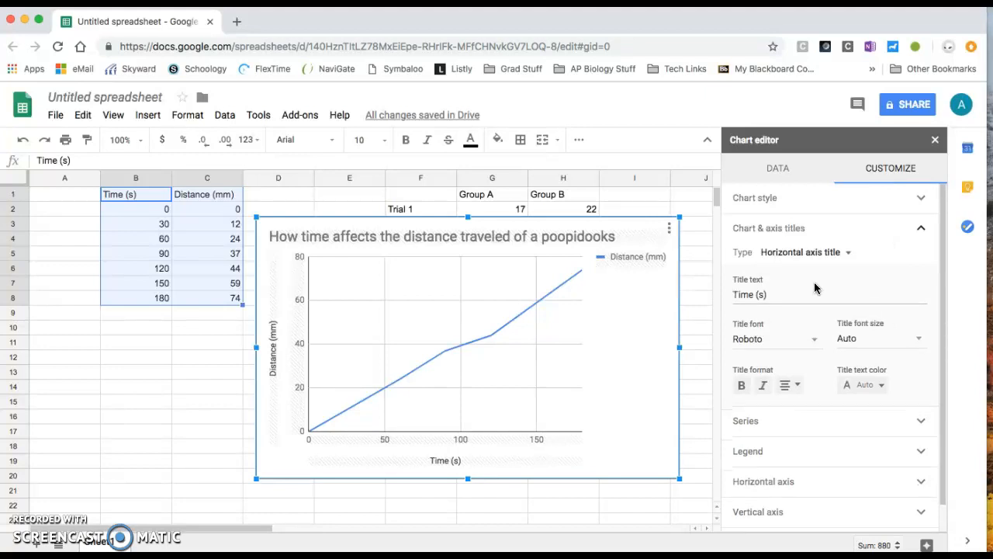
pyautogui.click(769, 303)
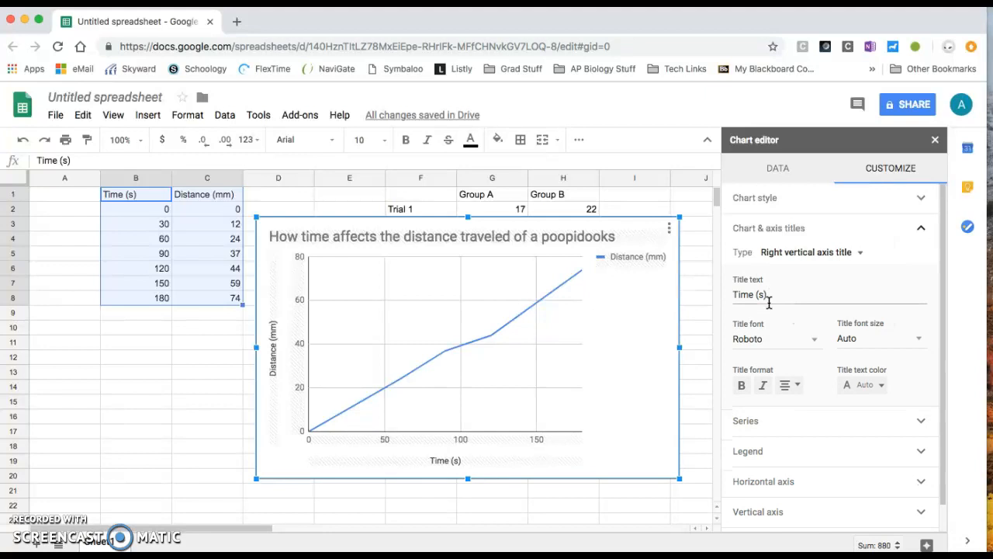
pyautogui.click(786, 263)
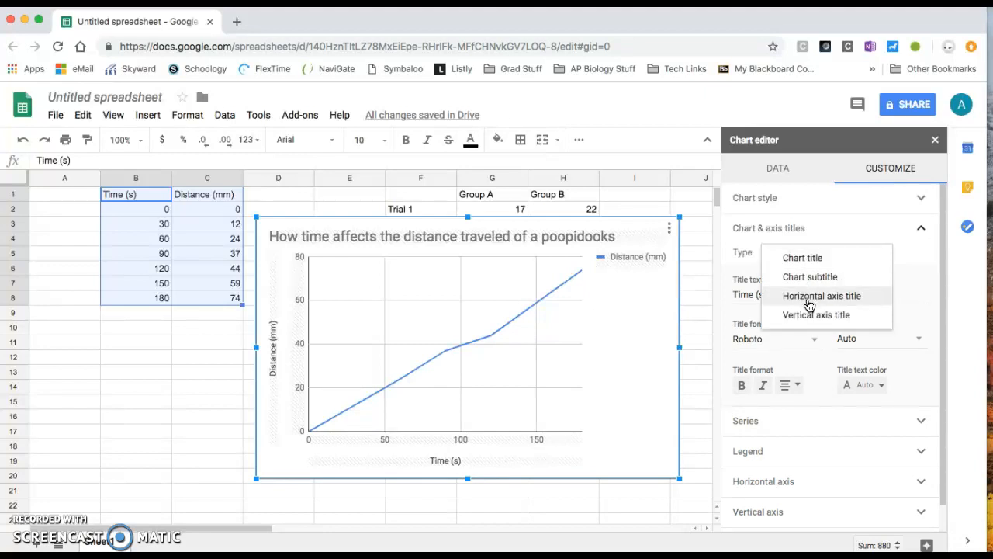
pyautogui.click(809, 304)
pyautogui.click(784, 292)
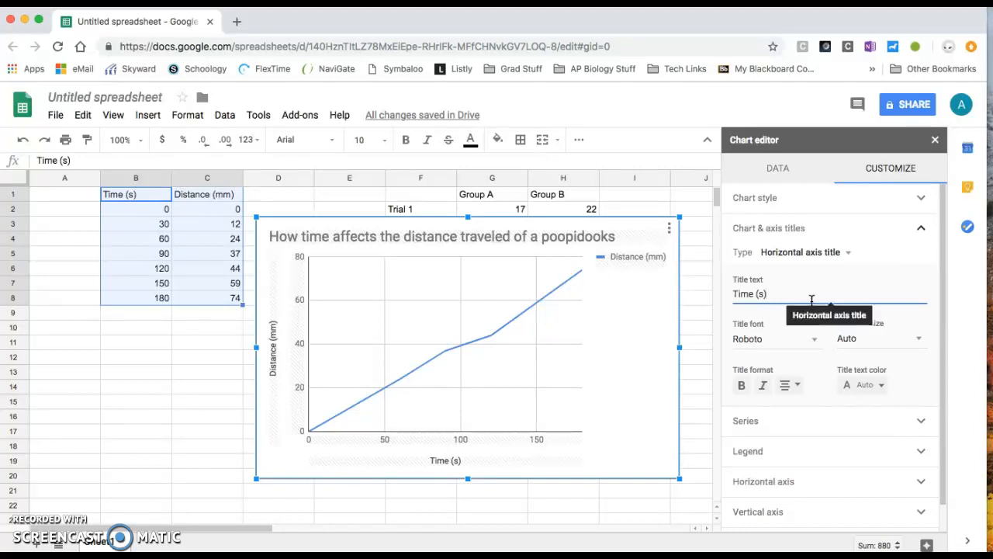
pyautogui.scroll(-1, 812, 301)
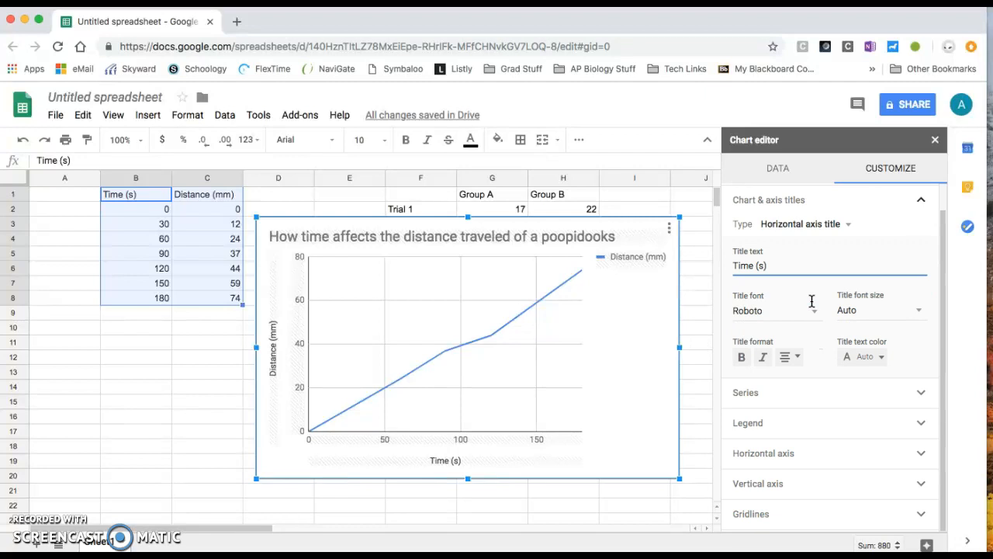
# Delete the line chart from the sheet.
pyautogui.click(581, 363)
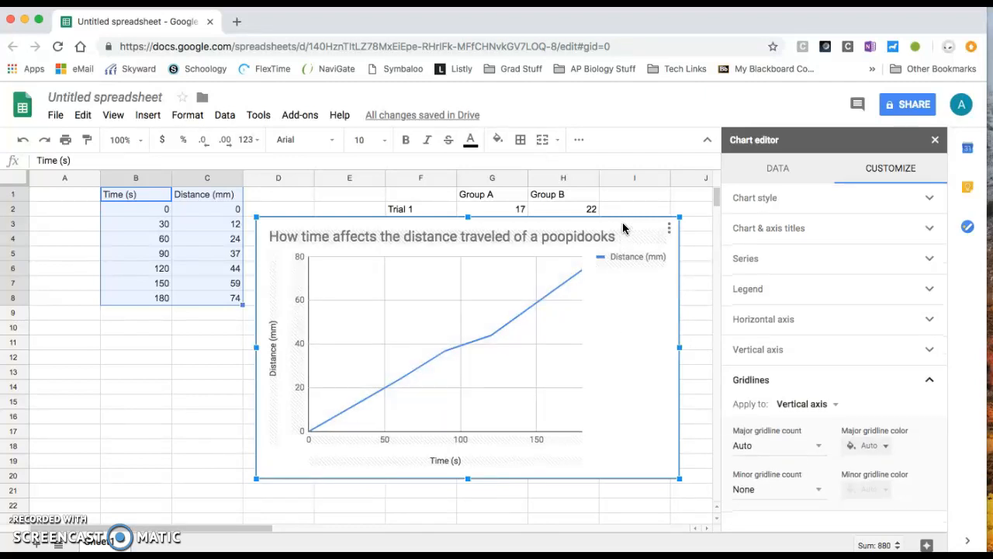
pyautogui.press('Delete')
pyautogui.click(467, 252)
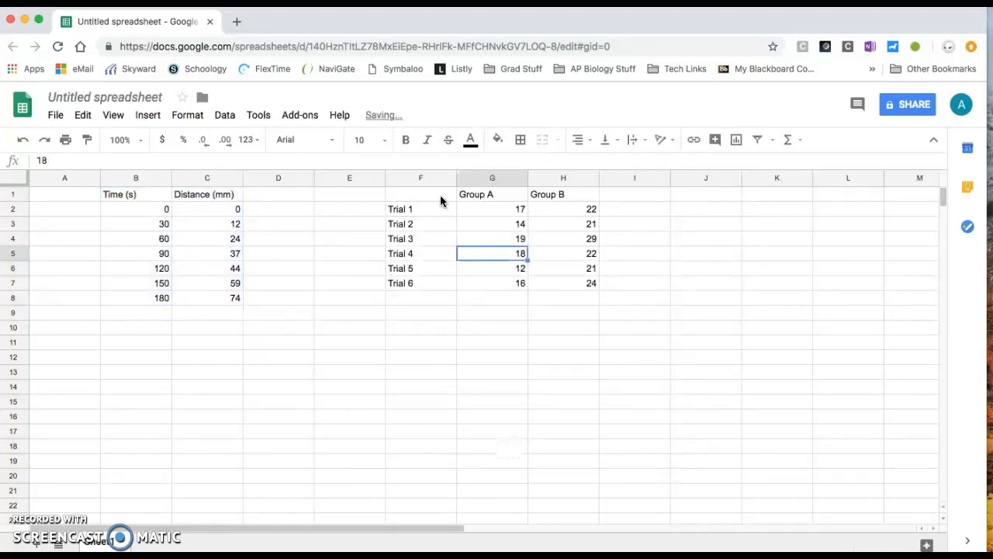
pyautogui.moveTo(439, 195); pyautogui.dragTo(590, 307)
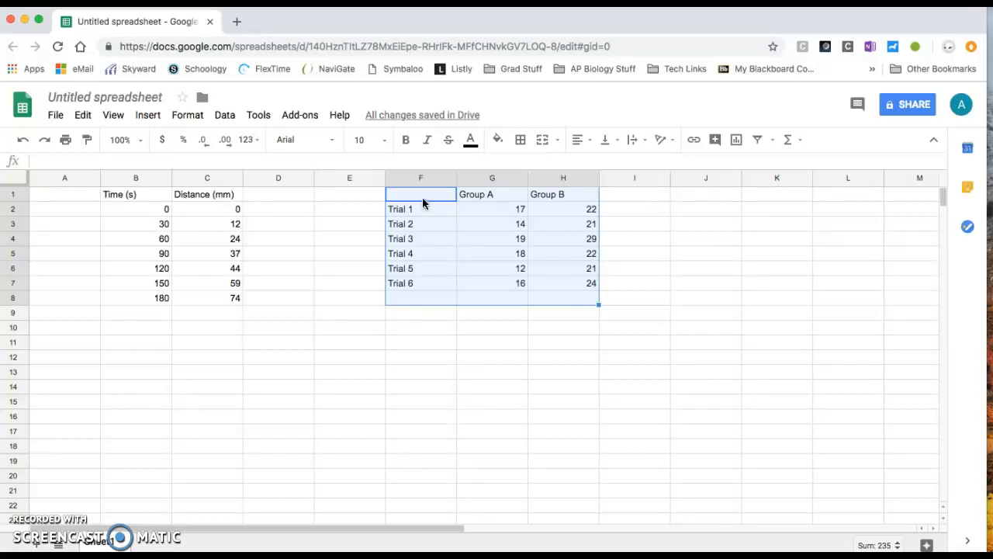
pyautogui.click(445, 255)
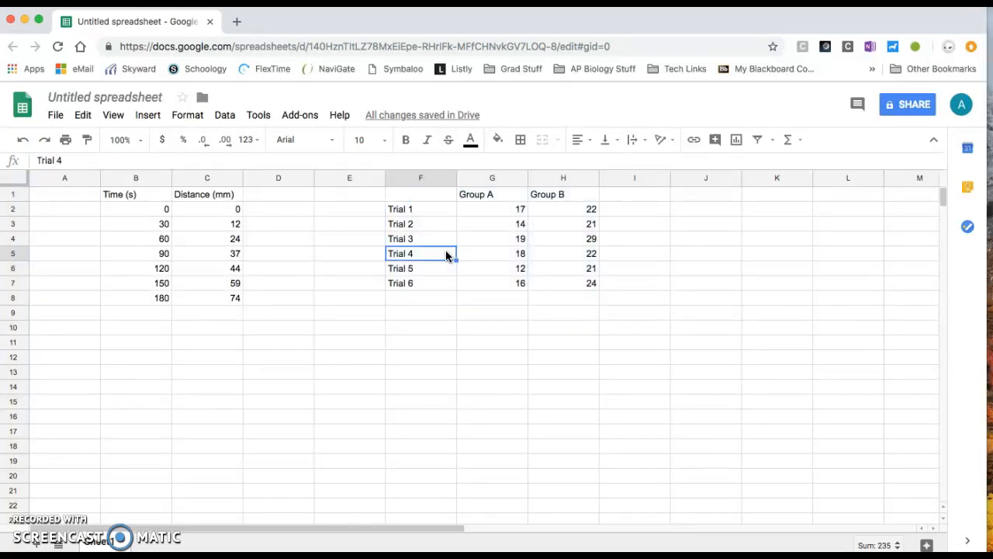
pyautogui.click(432, 211)
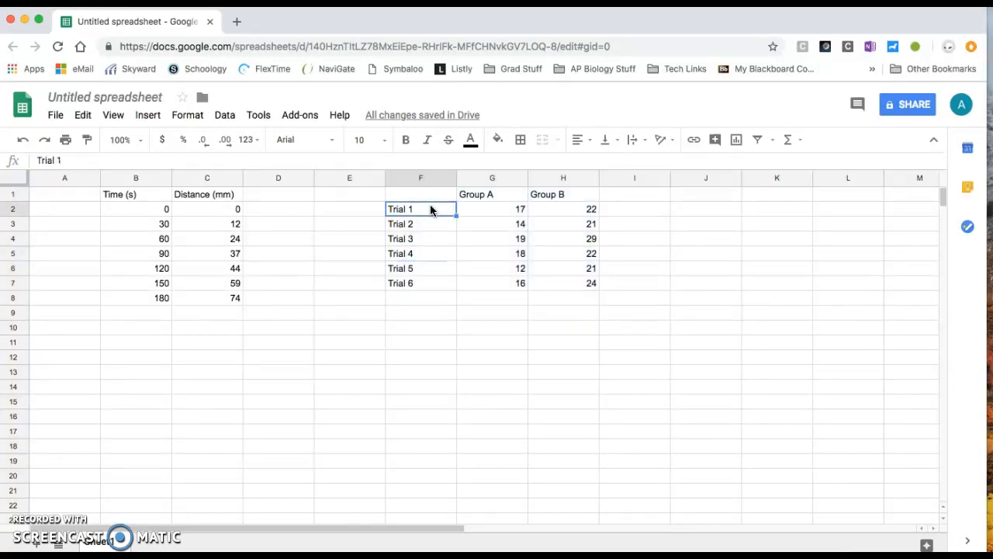
pyautogui.click(481, 212)
pyautogui.moveTo(481, 211); pyautogui.dragTo(583, 293)
pyautogui.moveTo(446, 210); pyautogui.dragTo(433, 303)
pyautogui.click(423, 253)
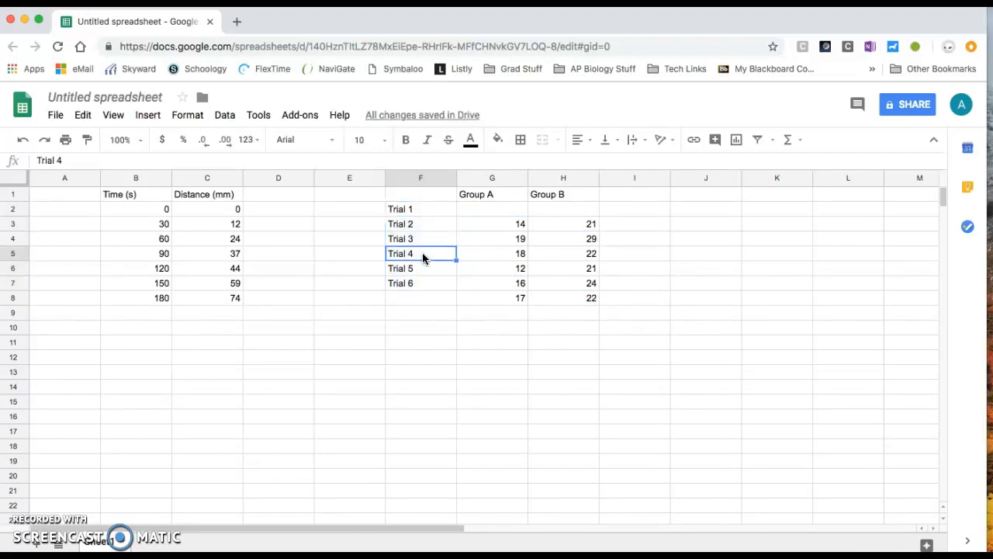
pyautogui.press('super+z')
pyautogui.click(422, 254)
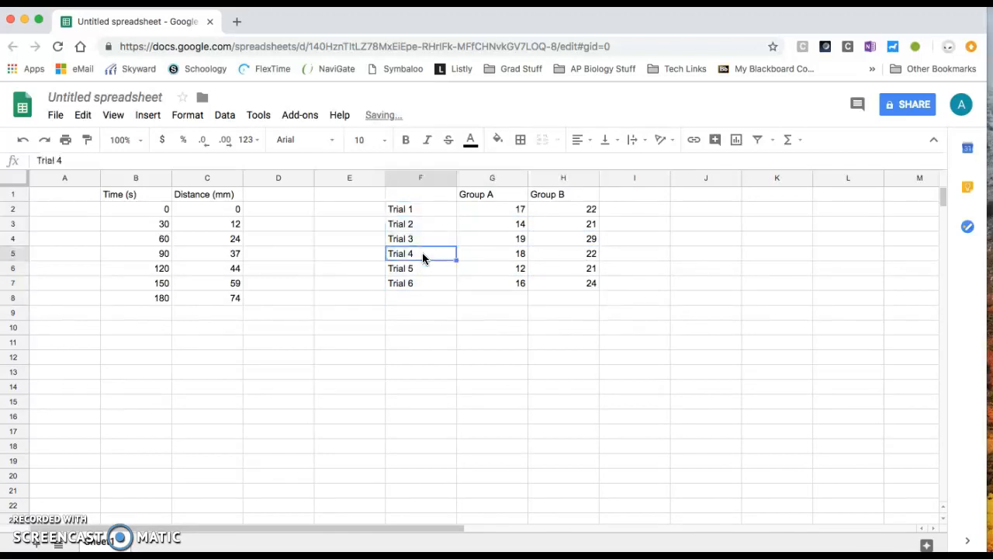
# Clear the trial labels in column F beside the Group A and Group B values.
pyautogui.moveTo(414, 210); pyautogui.dragTo(423, 293)
pyautogui.press('Delete')
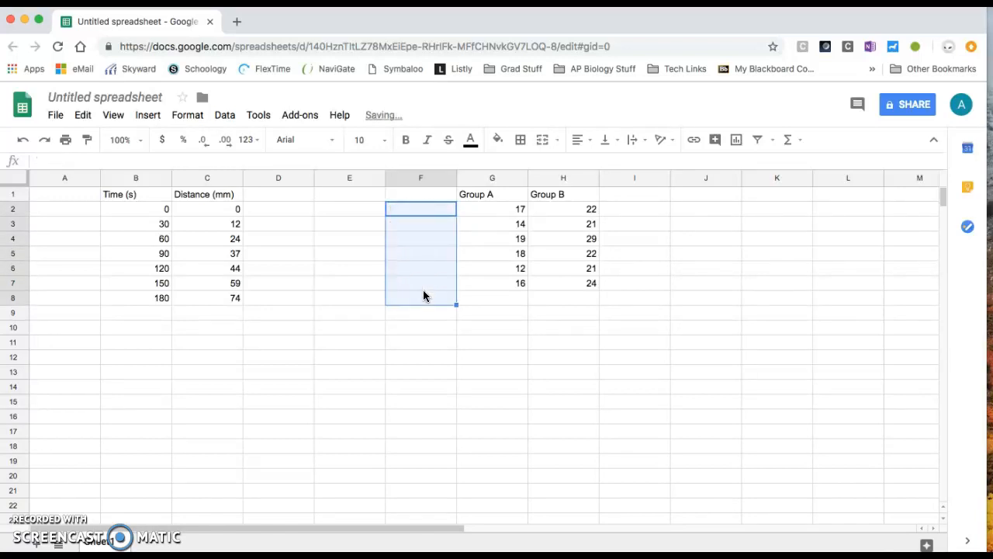
pyautogui.click(499, 305)
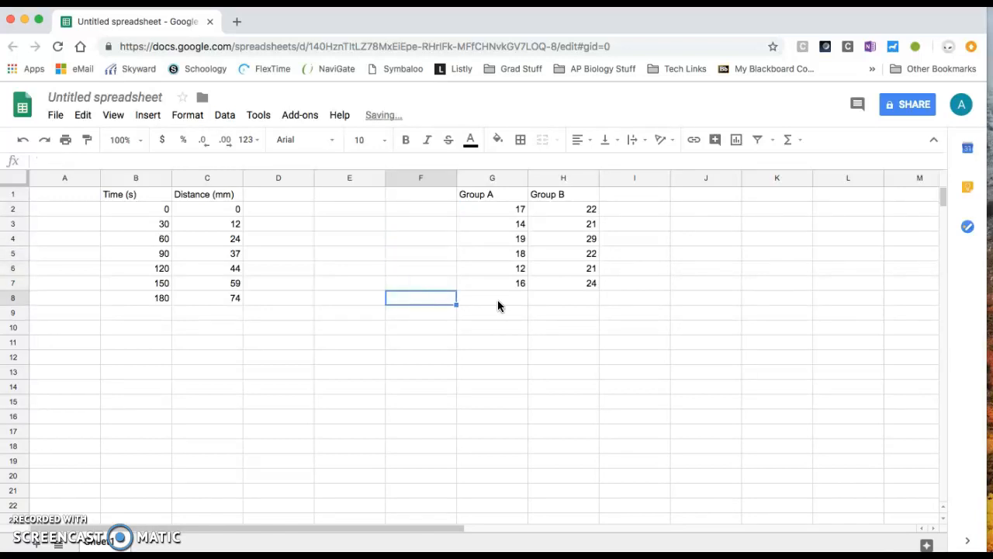
pyautogui.click(150, 206)
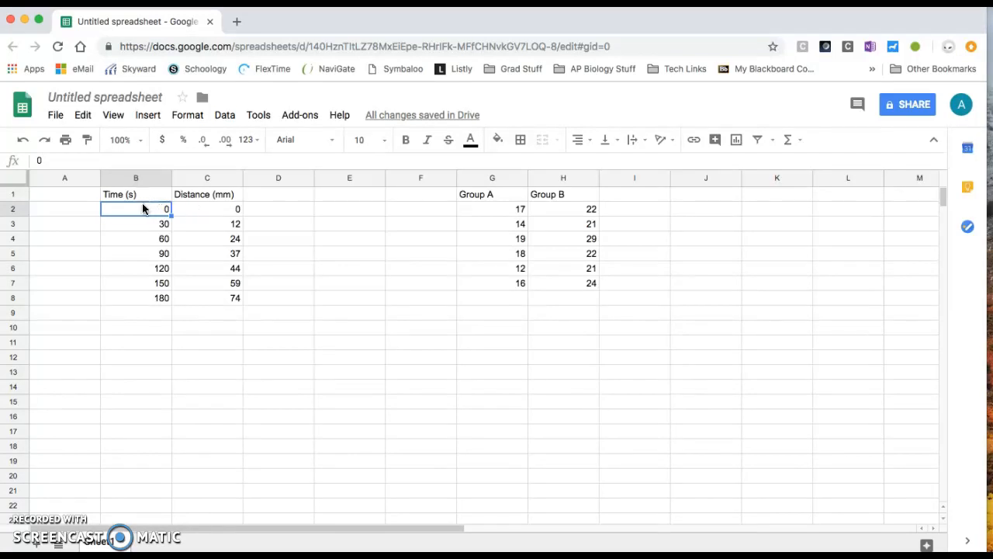
pyautogui.press('Down')
pyautogui.click(185, 206)
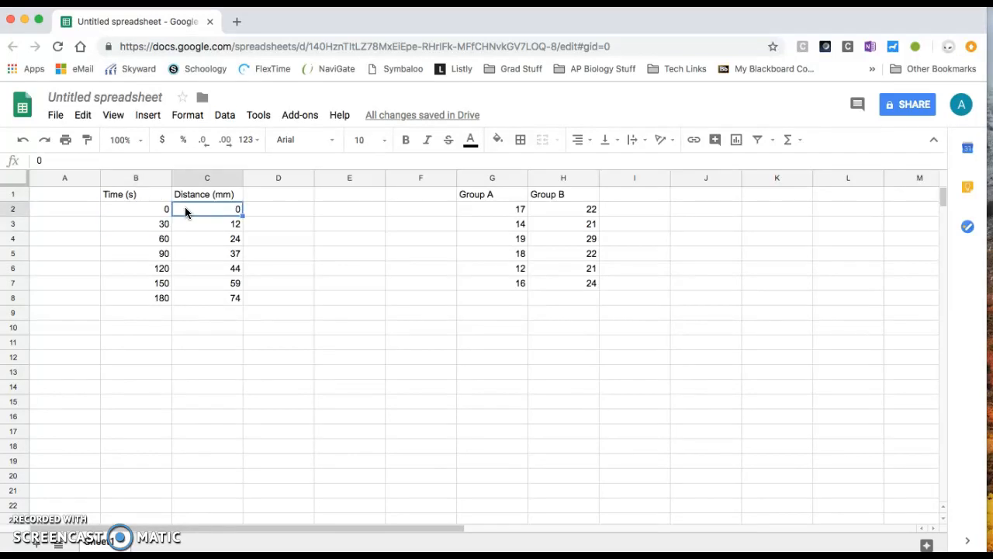
pyautogui.click(155, 225)
pyautogui.click(186, 223)
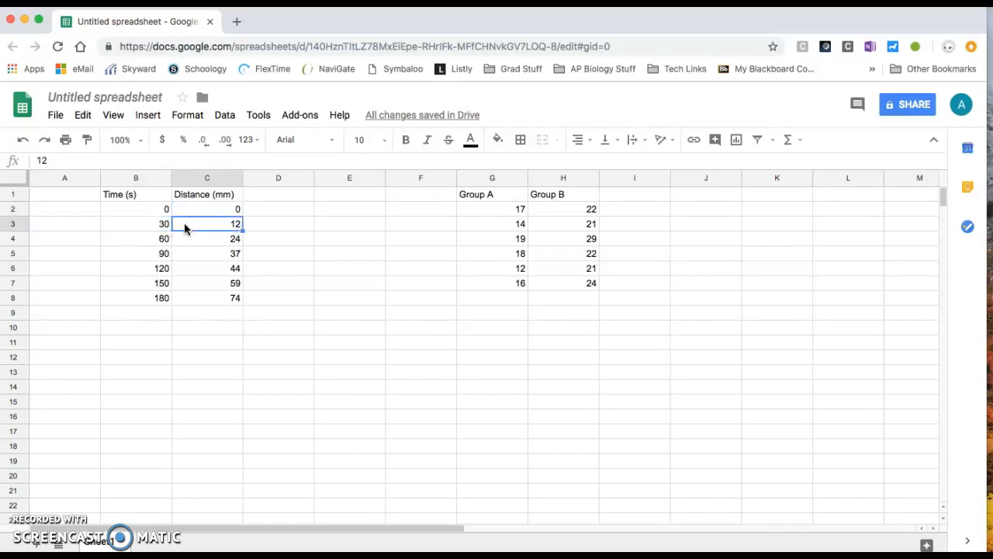
pyautogui.click(165, 239)
pyautogui.click(207, 240)
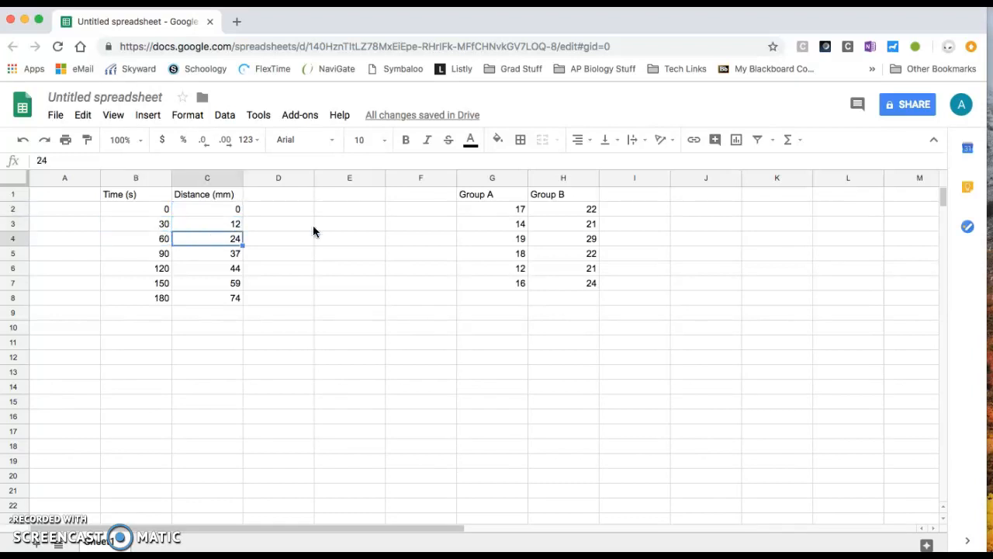
pyautogui.click(509, 210)
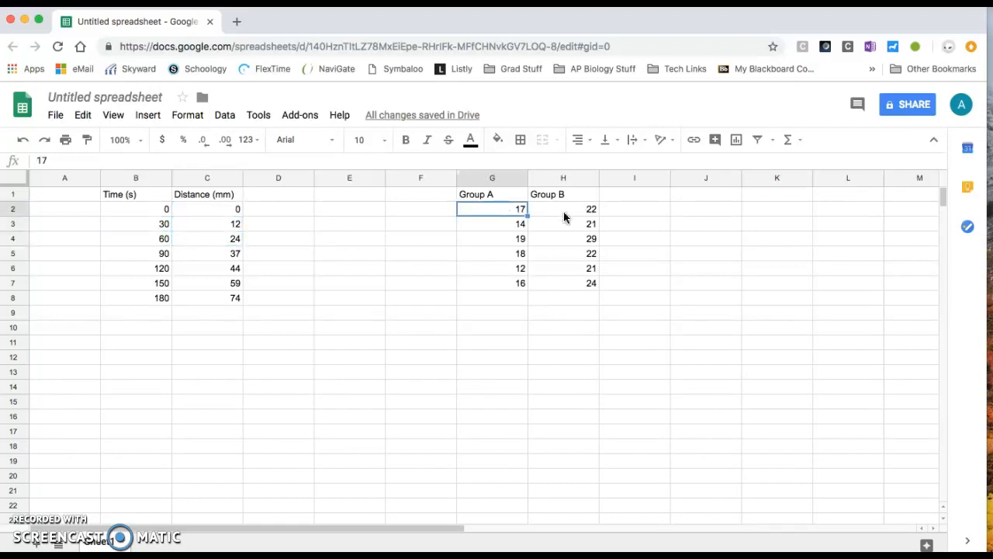
pyautogui.click(505, 310)
# Label cells F8 to F11 as Average, St Dev, 95% CI and p-Value.
pyautogui.click(422, 301)
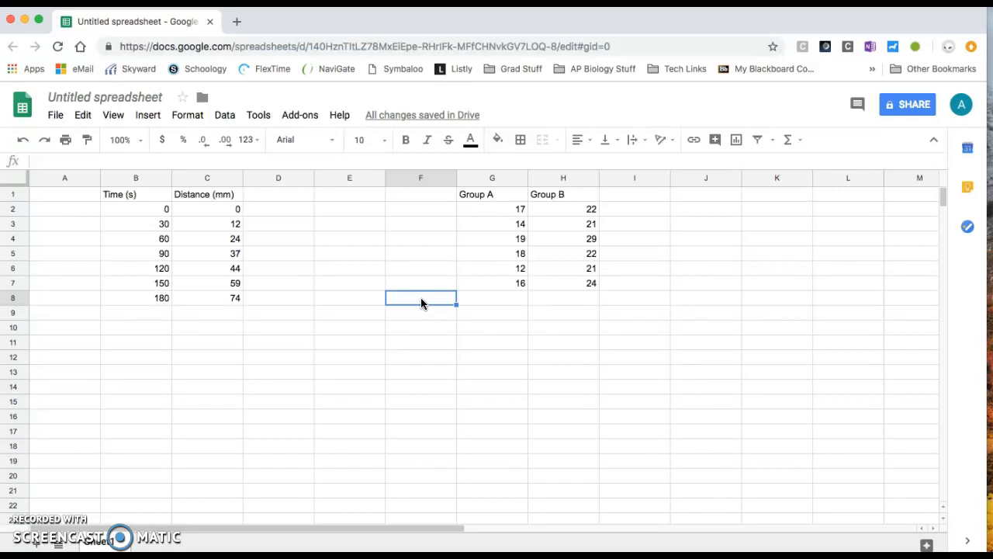
pyautogui.write('Average')
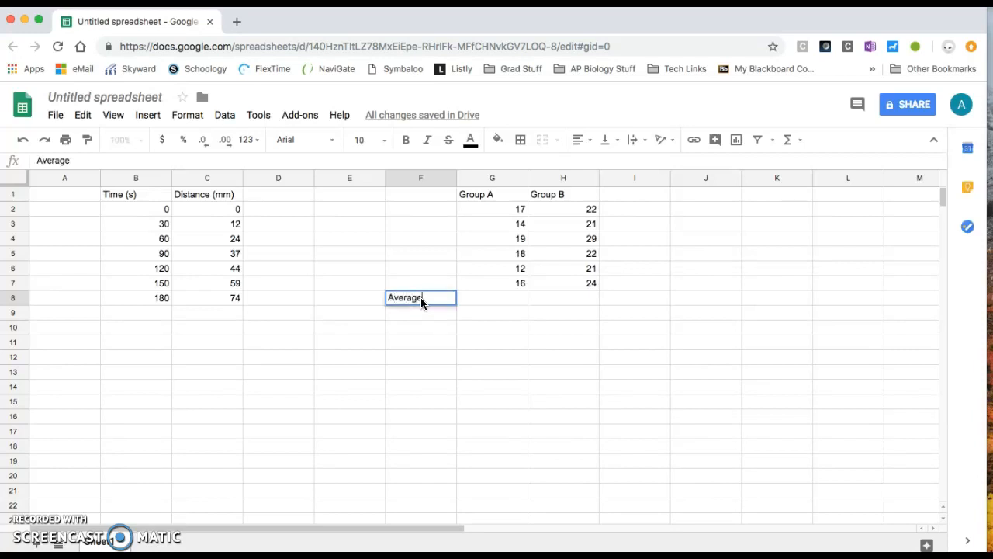
pyautogui.press('Return')
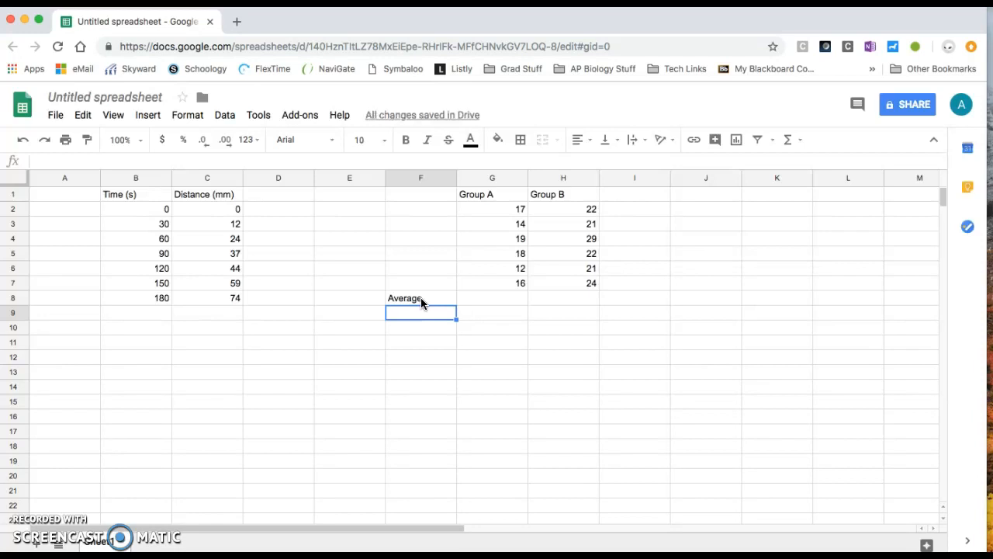
pyautogui.write('St Dev')
pyautogui.press('Return')
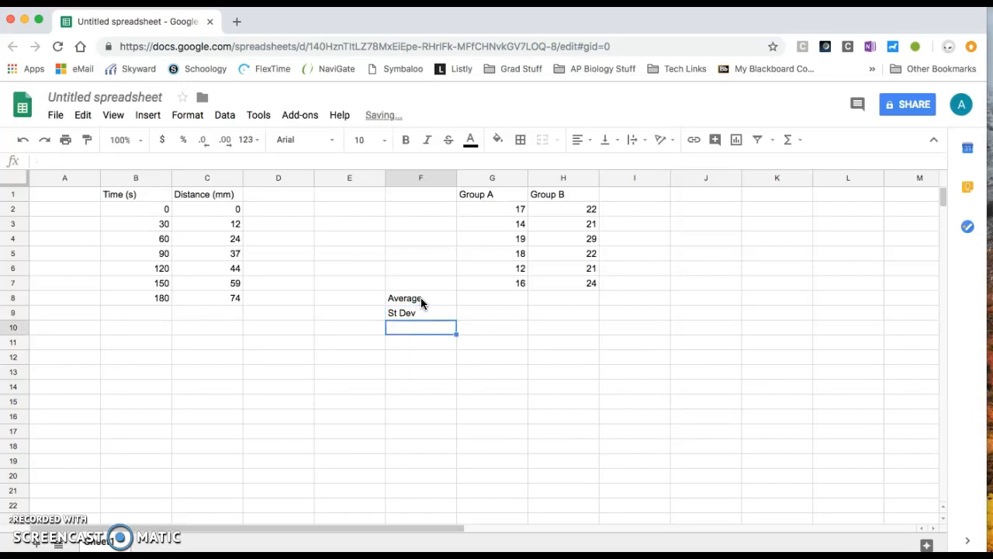
pyautogui.write('95% CI')
pyautogui.press('Return')
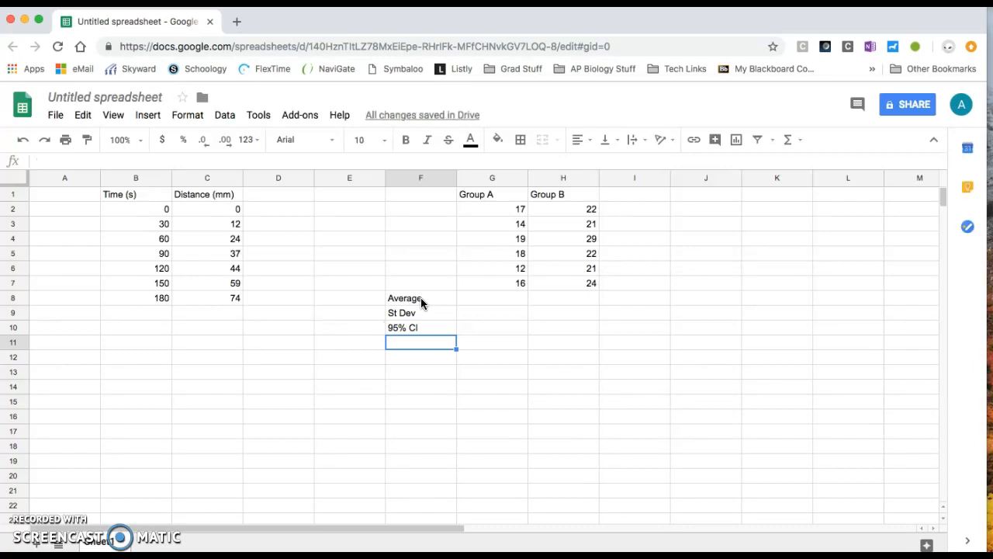
pyautogui.press('Return')
pyautogui.write('p-Value')
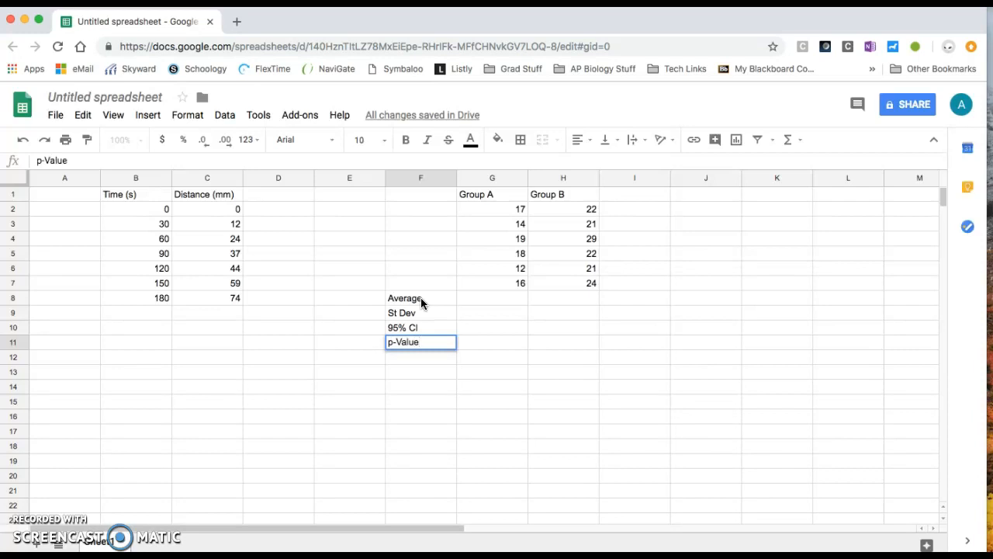
# Add a "Group C" heading in cell I1 beside the Group B heading.
pyautogui.click(638, 198)
pyautogui.write('Group C')
pyautogui.press('Return')
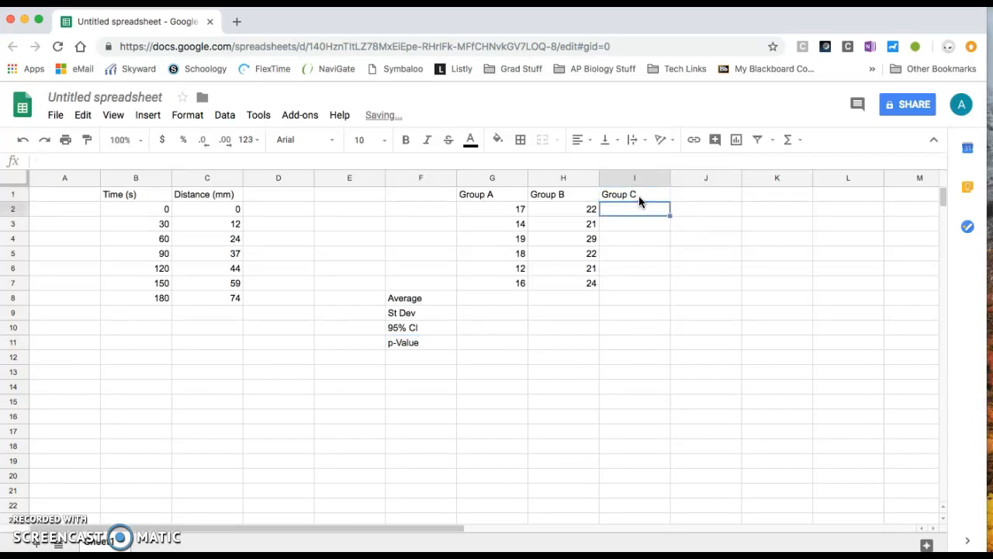
# Clear the Group C heading from cell I1.
pyautogui.click(463, 343)
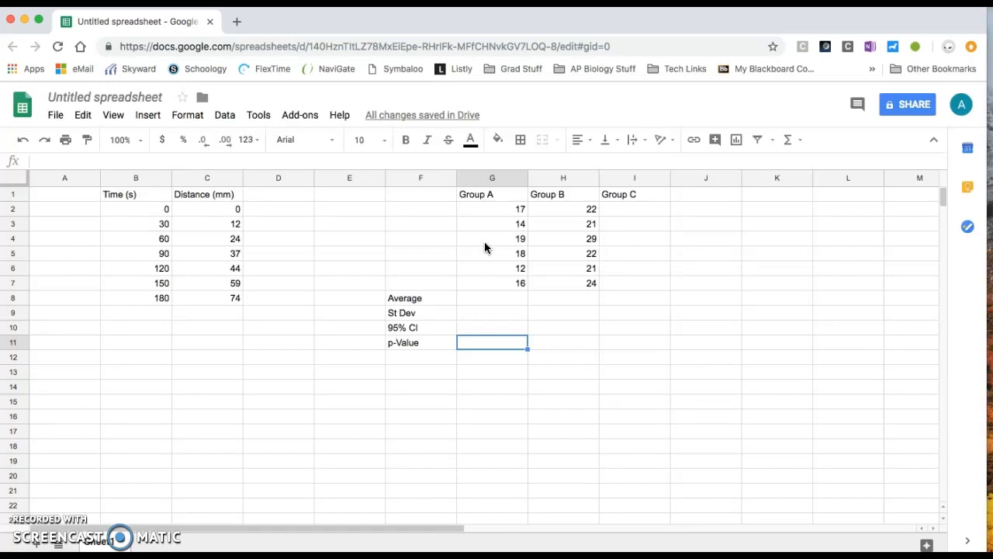
pyautogui.click(481, 310)
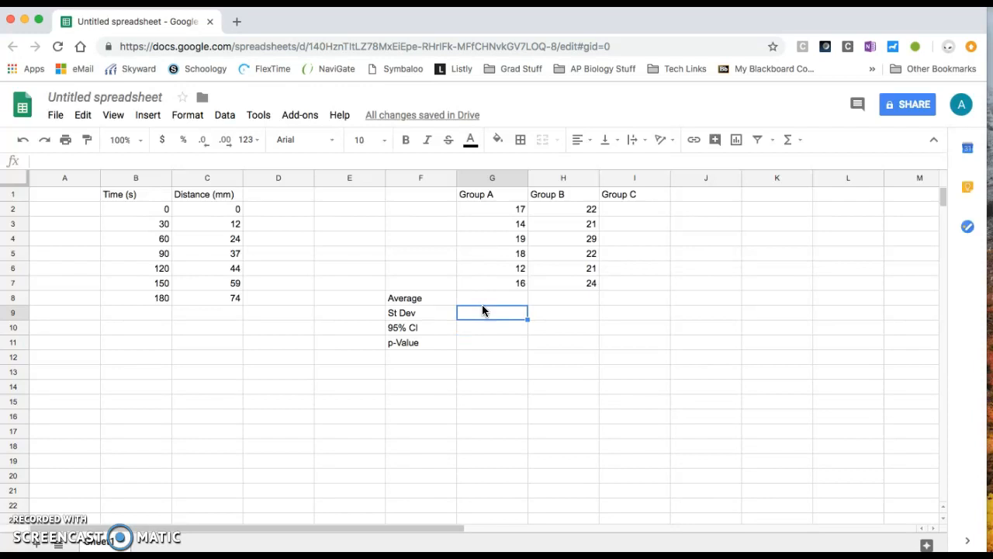
pyautogui.click(482, 299)
pyautogui.click(637, 197)
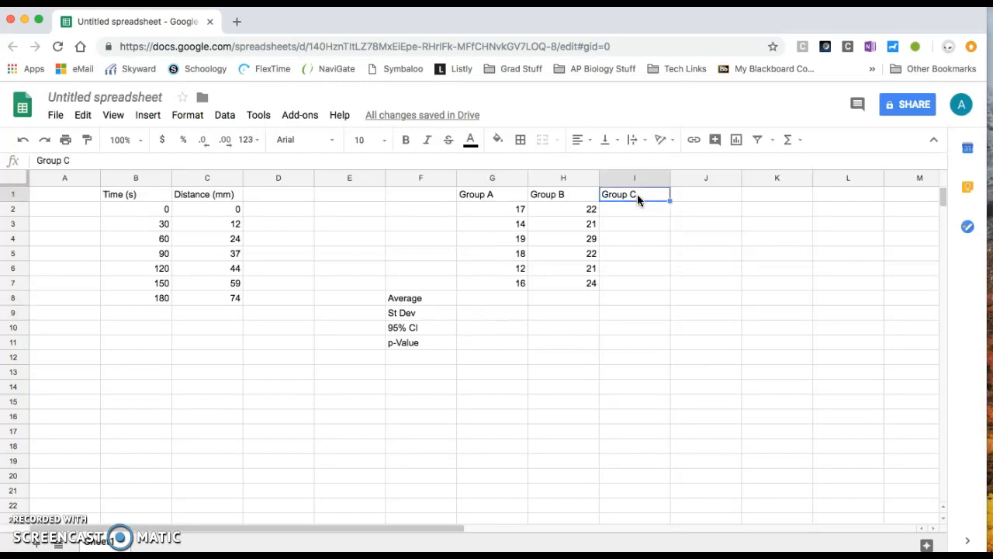
pyautogui.press('Delete')
# Calculate the Group A average in cell G8 with the formula =average(G2:G7).
pyautogui.click(487, 296)
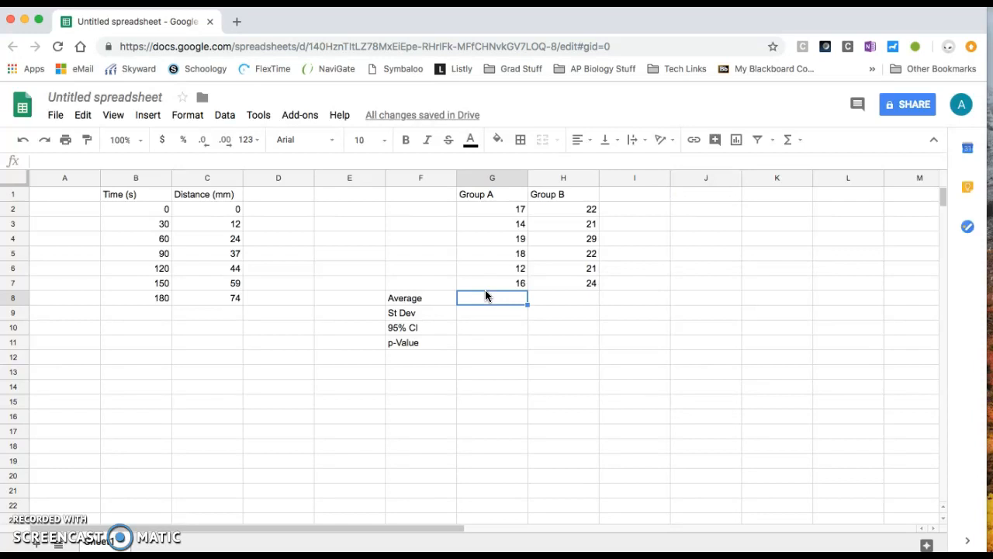
pyautogui.write('=')
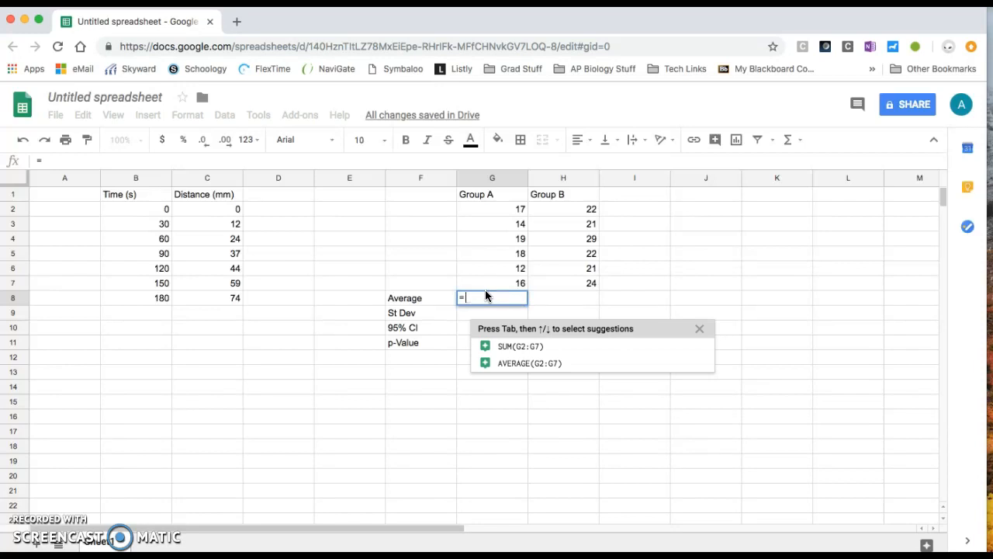
pyautogui.write('average')
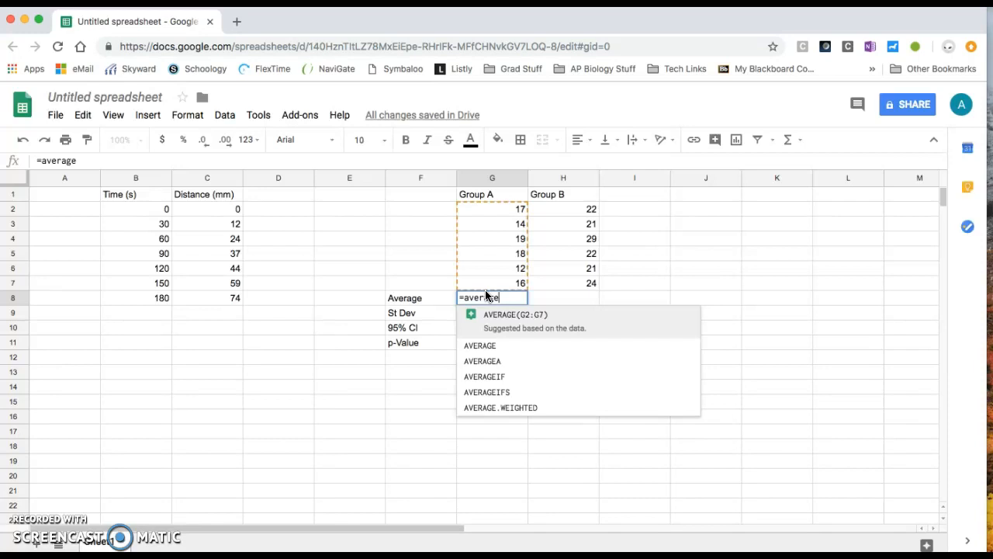
pyautogui.write('(')
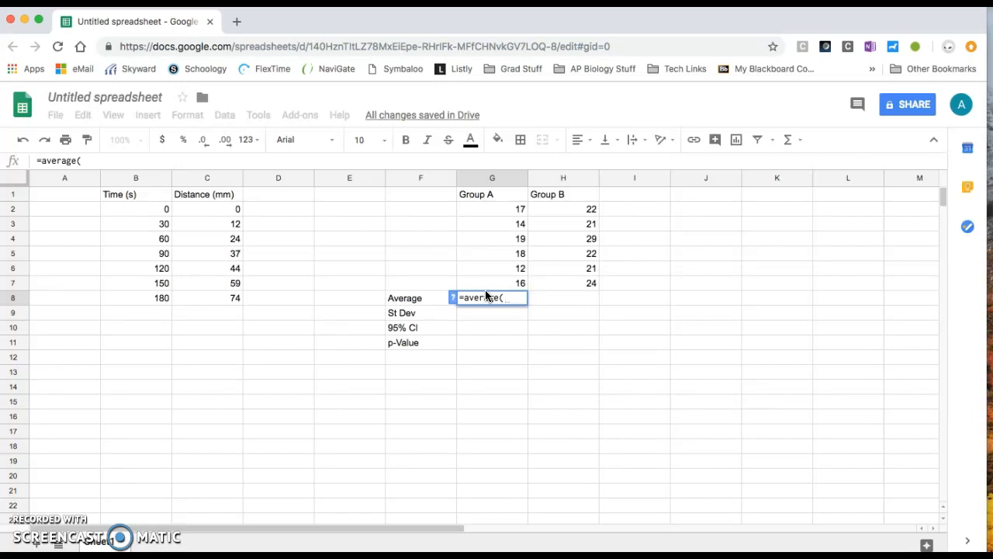
pyautogui.moveTo(498, 211); pyautogui.dragTo(512, 284)
pyautogui.write(')')
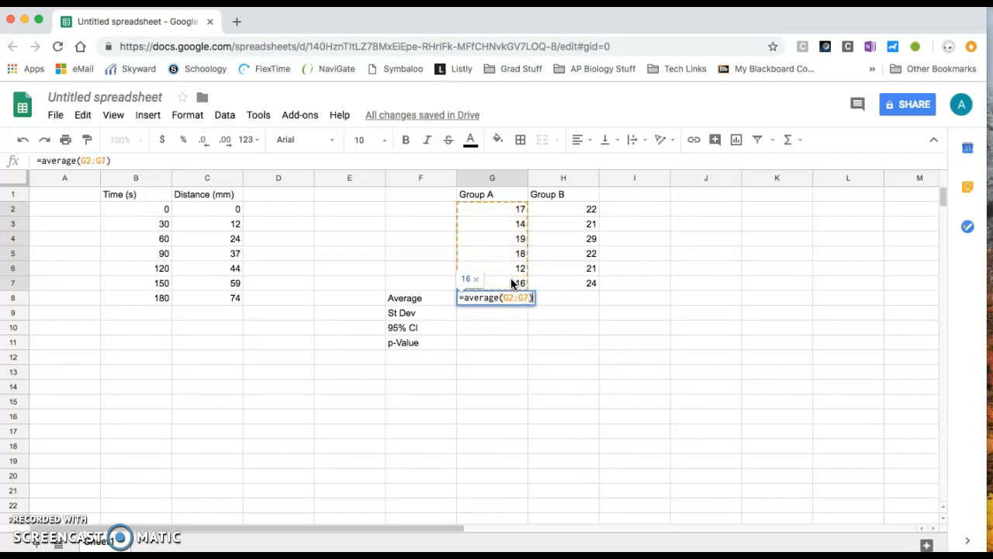
pyautogui.press('Return')
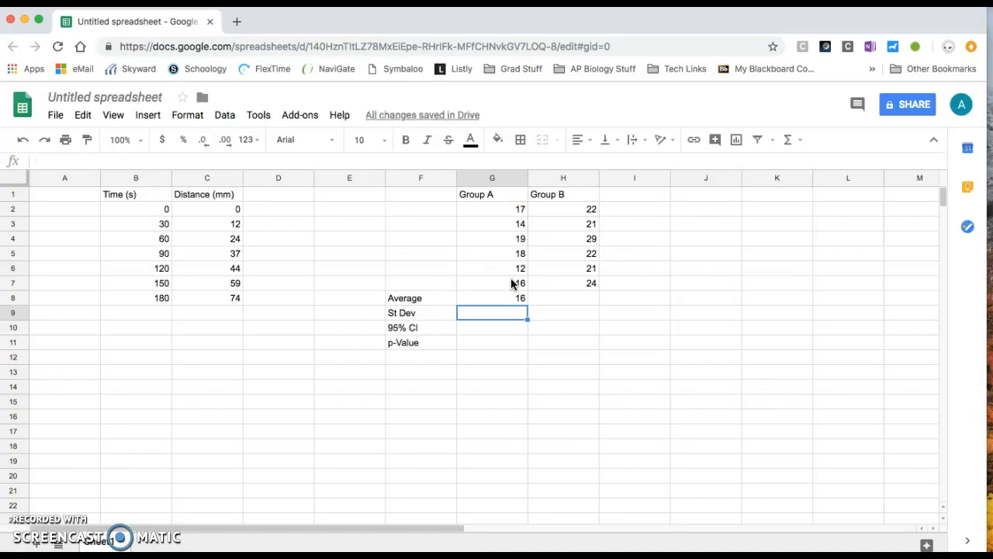
# Calculate the Group A standard deviation in cell G9 with the formula =stdev(G2:G7).
pyautogui.write('=s')
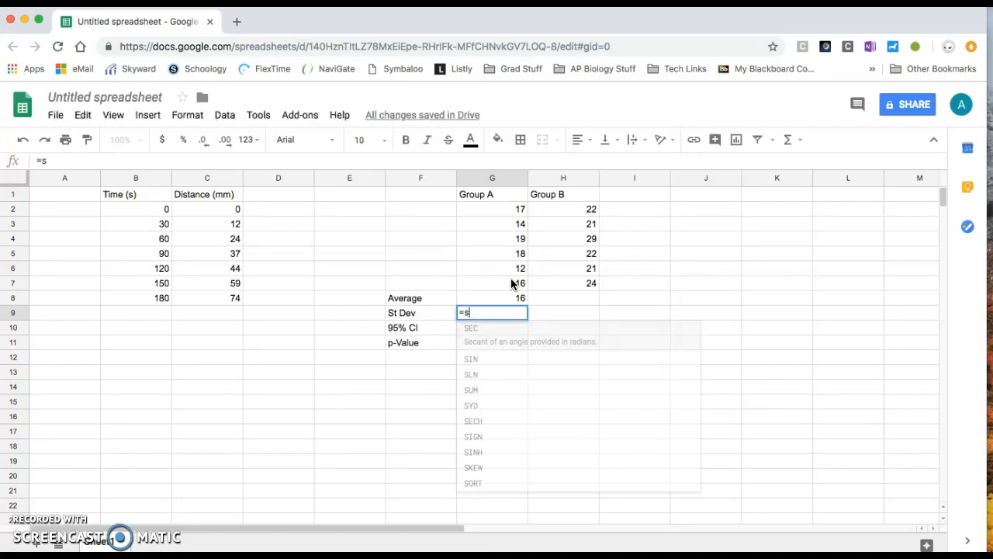
pyautogui.write('tdev')
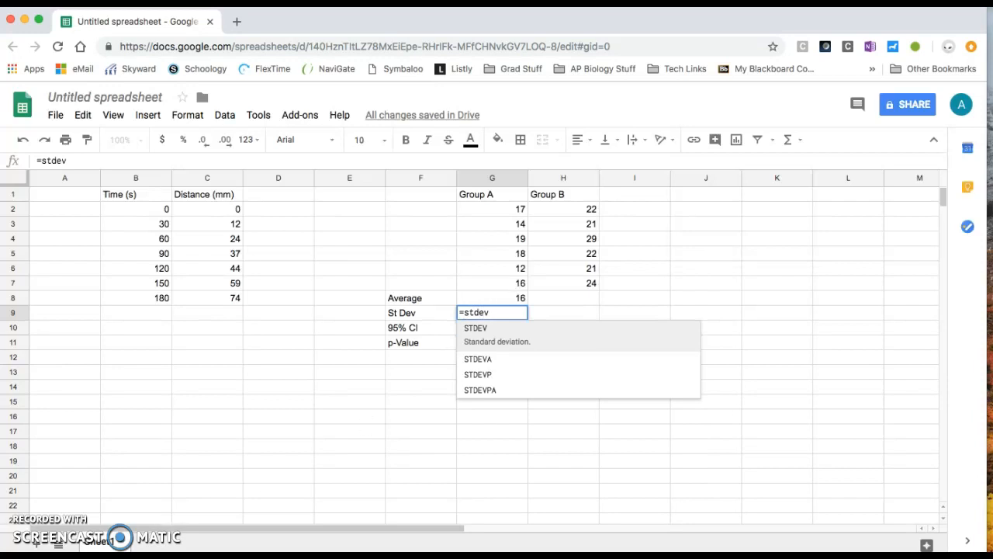
pyautogui.write('(G2:G7)')
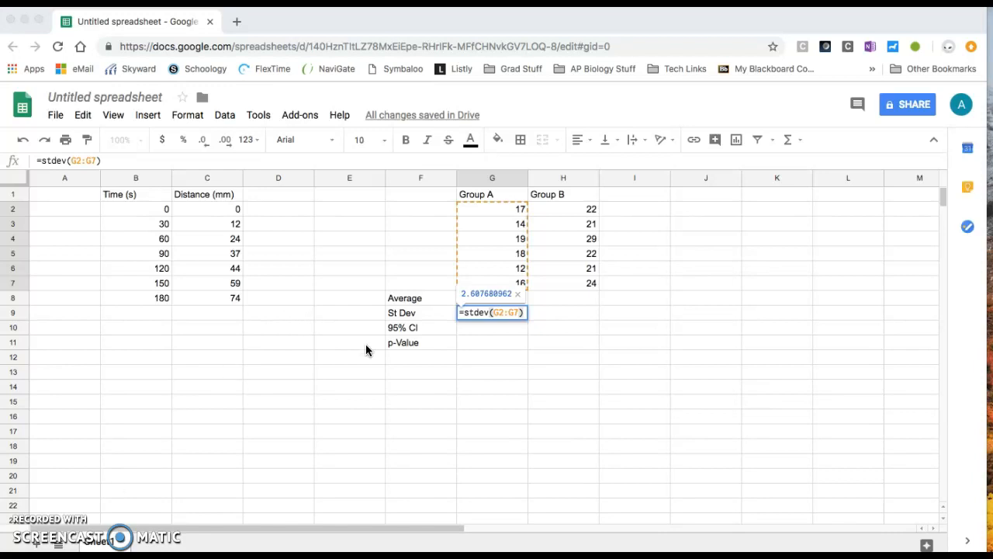
pyautogui.click(585, 299)
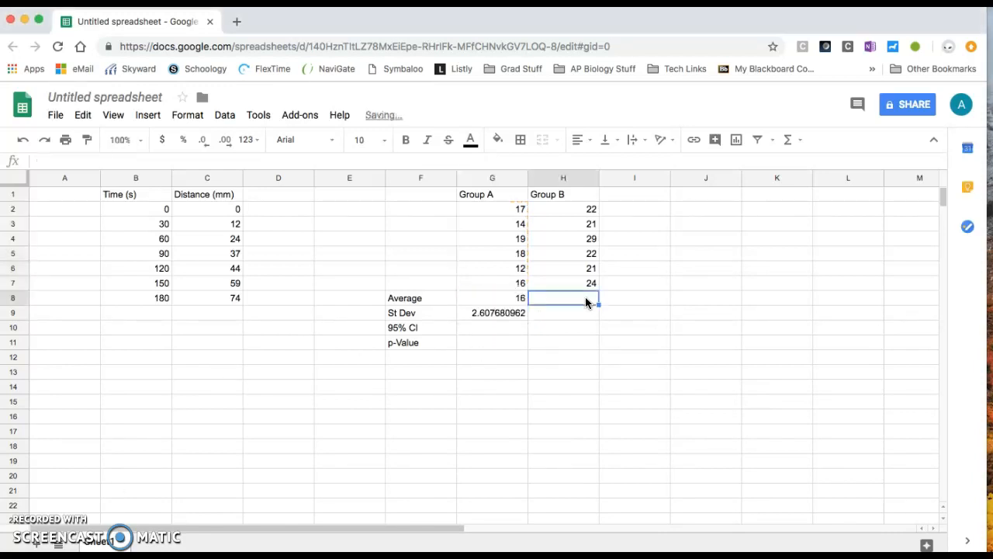
# Check the standard deviation formula in G9 and fill the Average and St Dev formulas across to Group B in H8:H9.
pyautogui.click(512, 312)
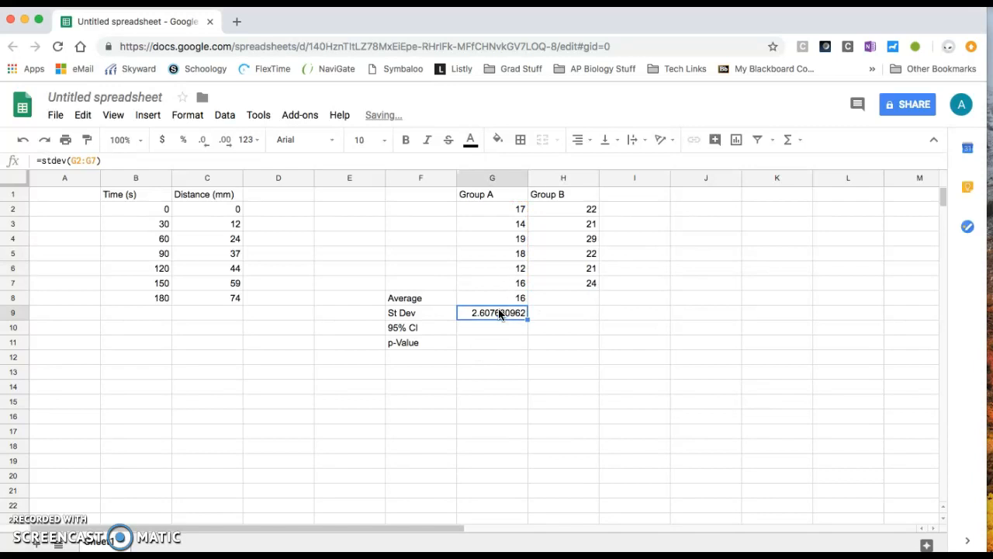
pyautogui.doubleClick(498, 310)
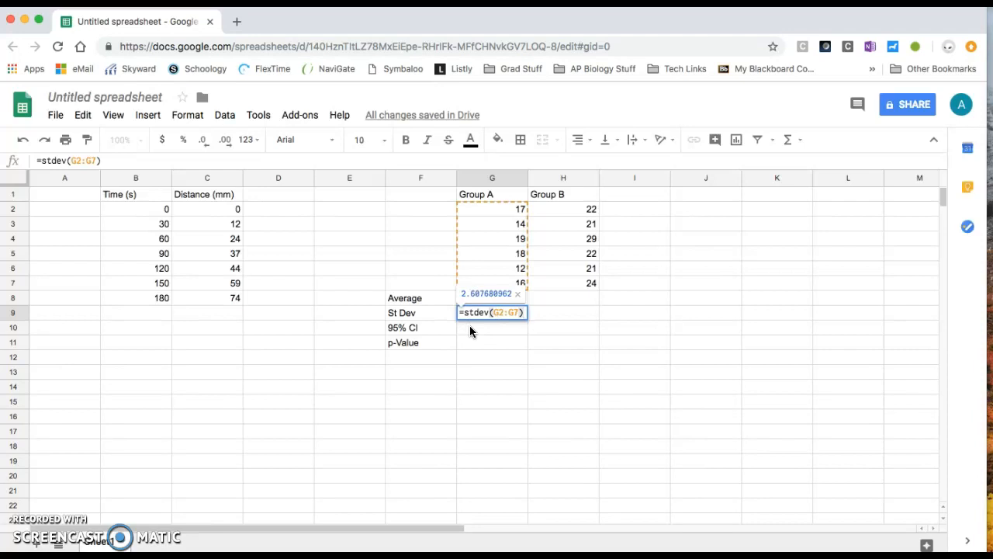
pyautogui.press('Return')
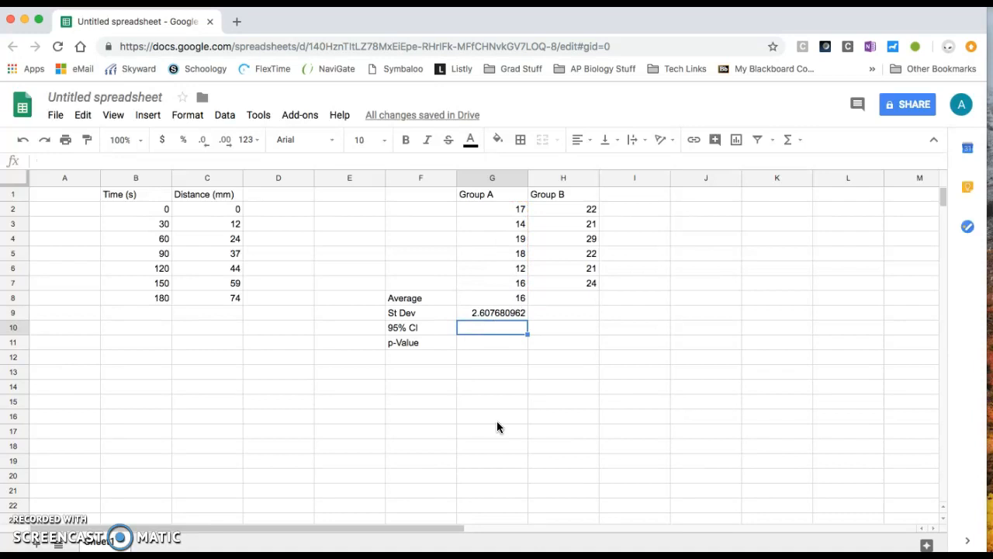
pyautogui.moveTo(500, 299); pyautogui.dragTo(560, 318)
# Calculate the Group A 95% confidence interval in cell G10 with the formula =2*G9/sqrt(6).
pyautogui.click(514, 327)
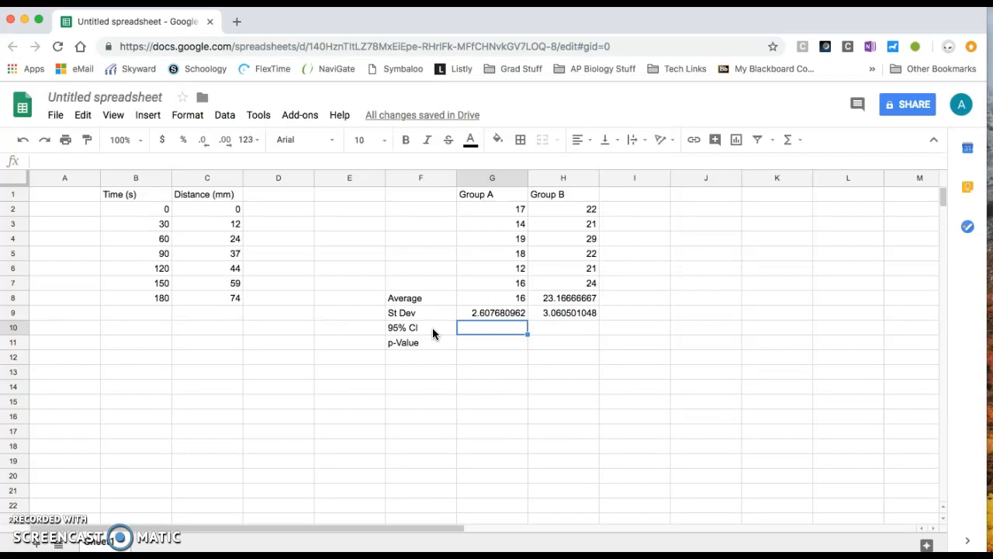
pyautogui.write('=')
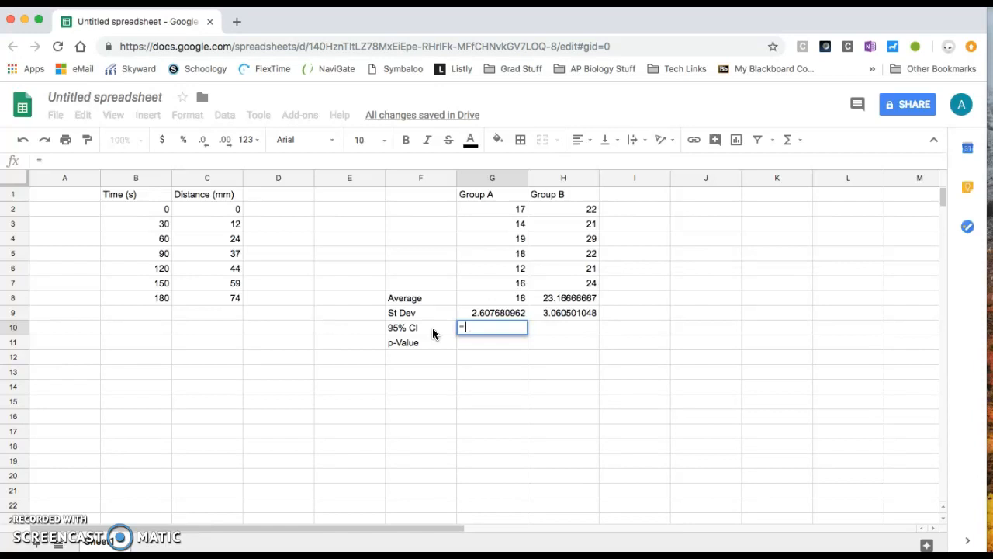
pyautogui.write('2')
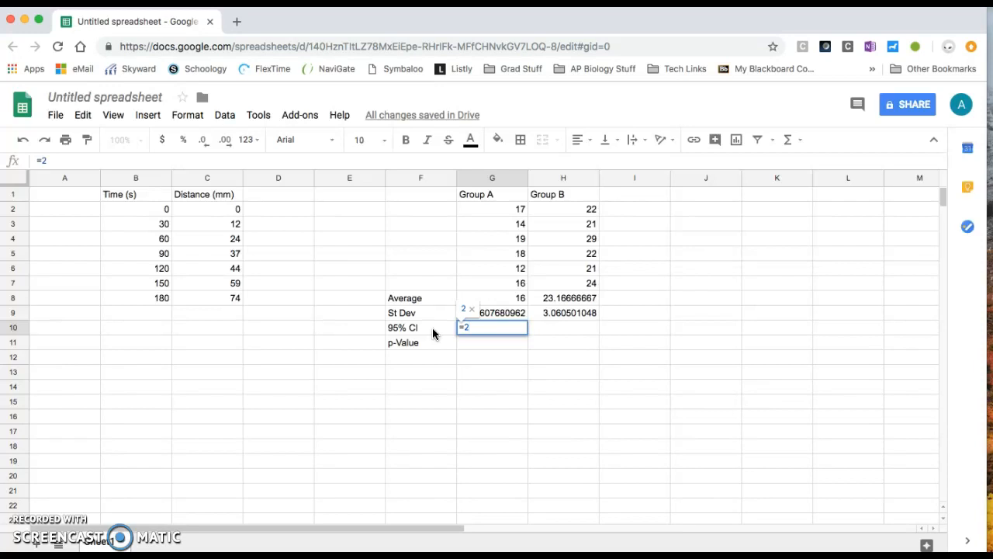
pyautogui.write('*')
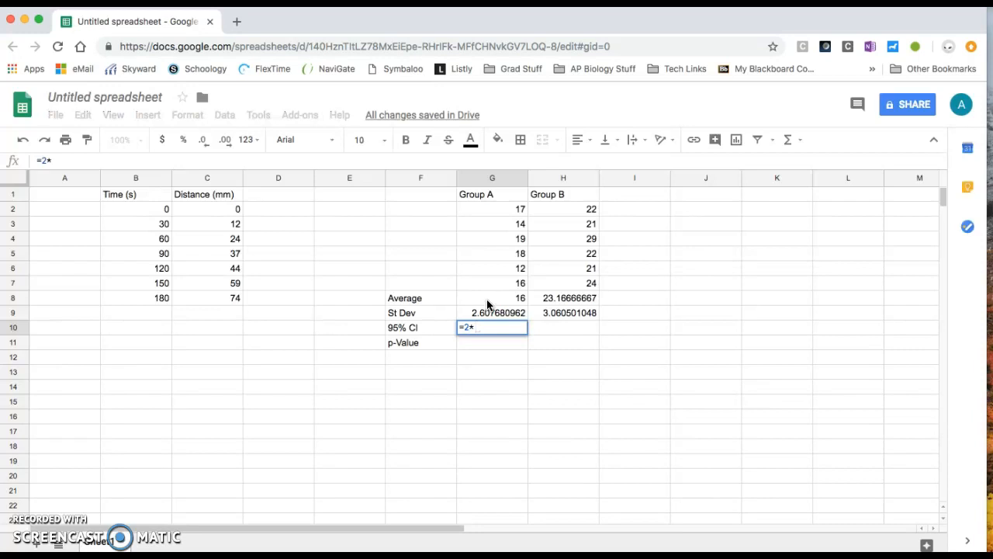
pyautogui.click(487, 310)
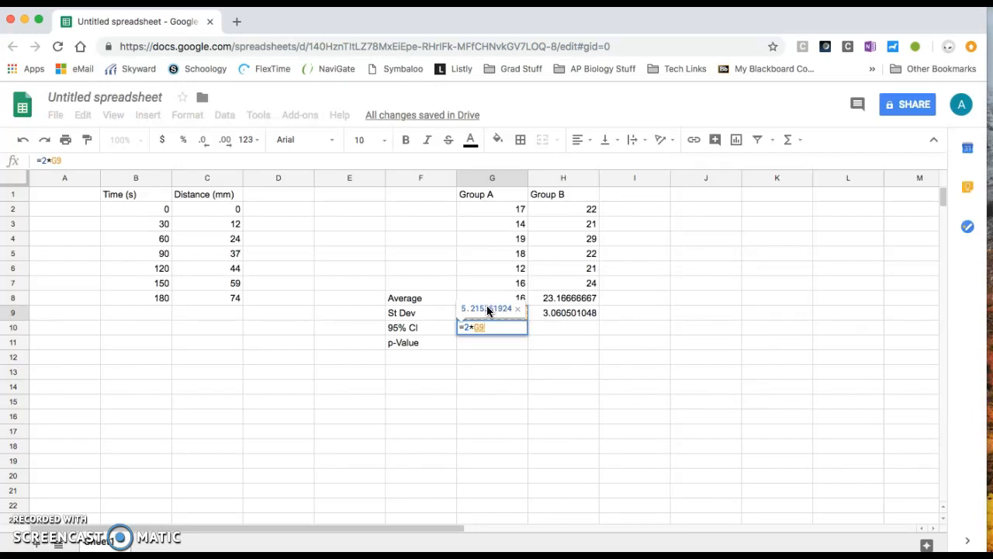
pyautogui.write('/sqrt(')
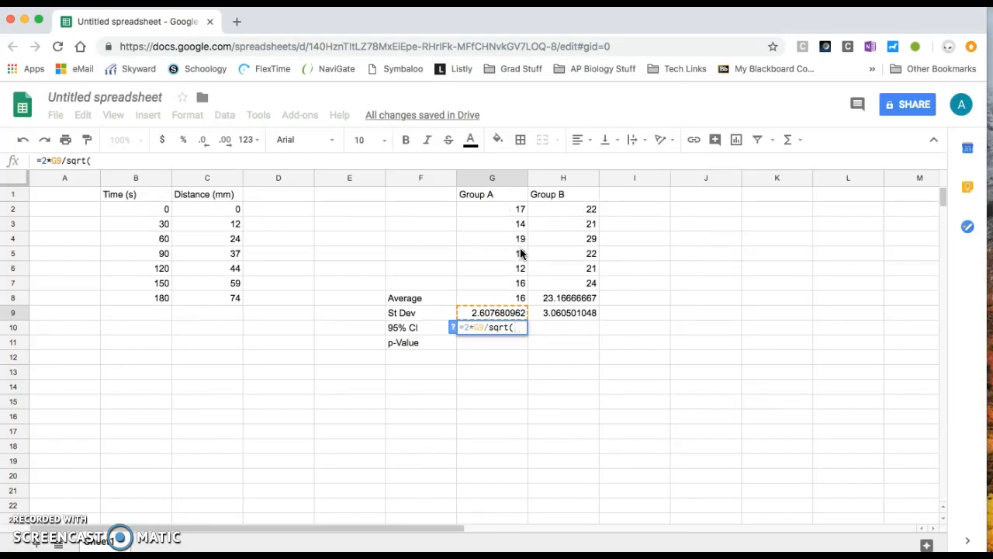
pyautogui.write('6)')
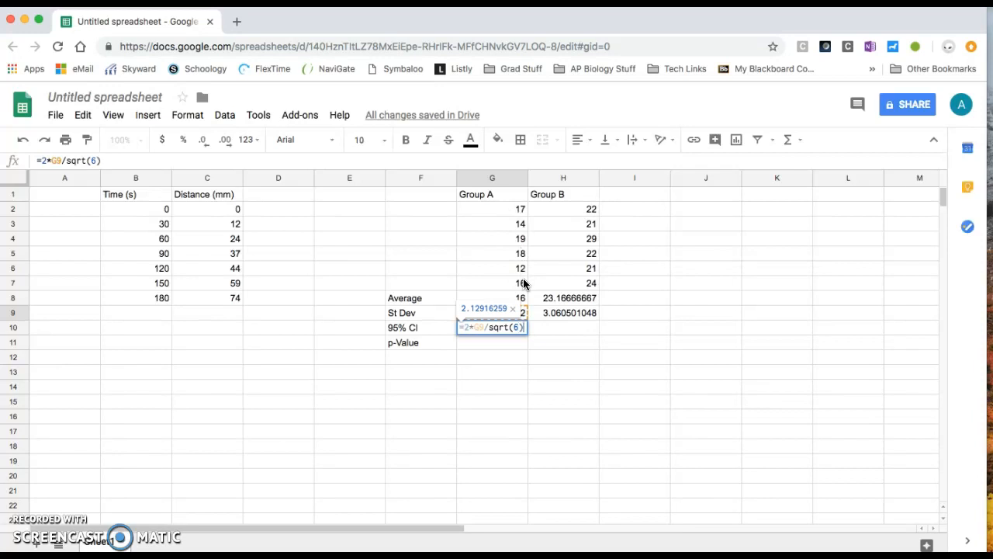
pyautogui.press('Return')
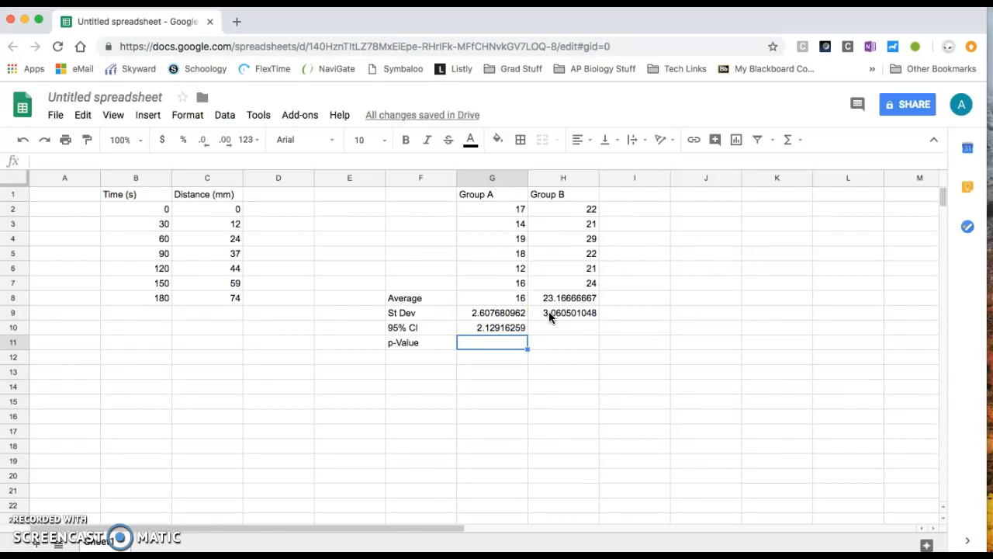
# Fill the 95% CI formula from G10 across to Group B in H10.
pyautogui.click(516, 328)
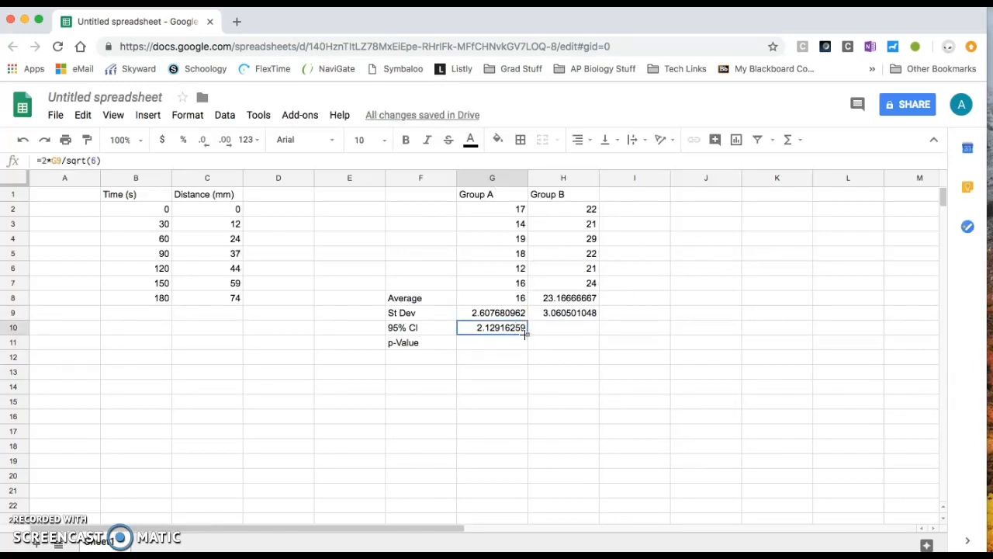
pyautogui.moveTo(526, 334); pyautogui.dragTo(565, 332)
pyautogui.click(566, 314)
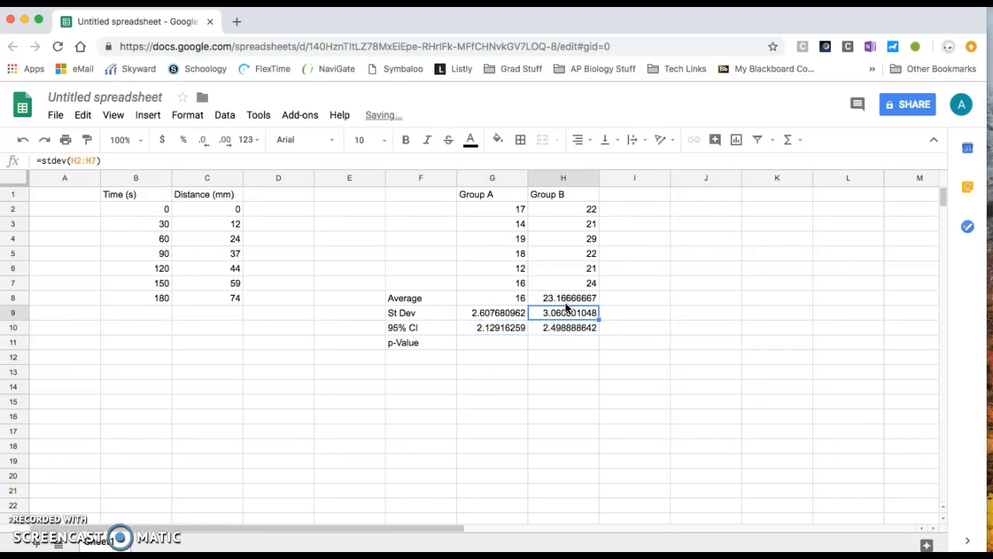
# Clear the Group B average, standard deviation and 95% CI formulas from cells H8:H10.
pyautogui.click(566, 303)
pyautogui.press('Delete')
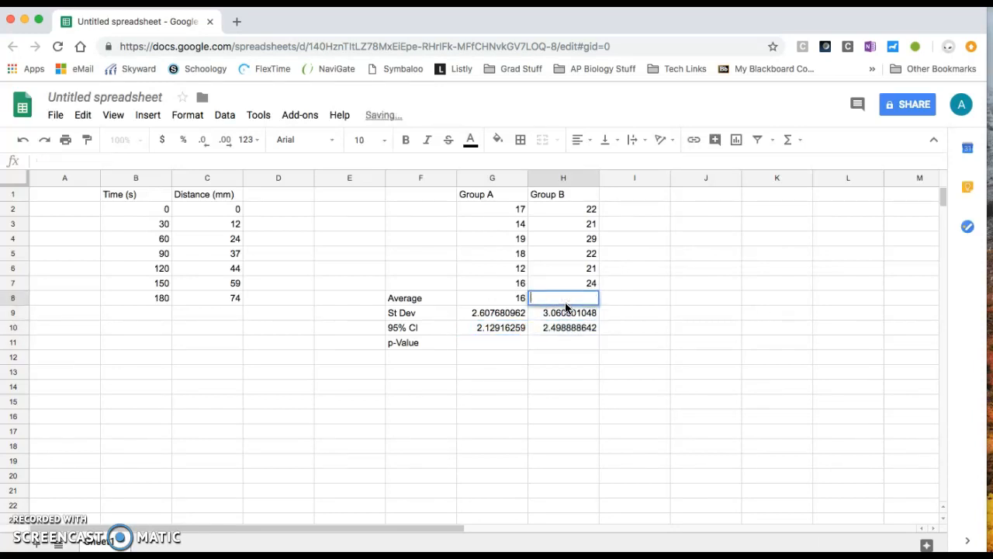
pyautogui.click(563, 315)
pyautogui.press('Delete')
pyautogui.click(563, 327)
pyautogui.press('Delete')
# Check the Group A formulas in G8:G10 and fill all three across together to Group B in H8:H10.
pyautogui.click(501, 313)
pyautogui.click(500, 301)
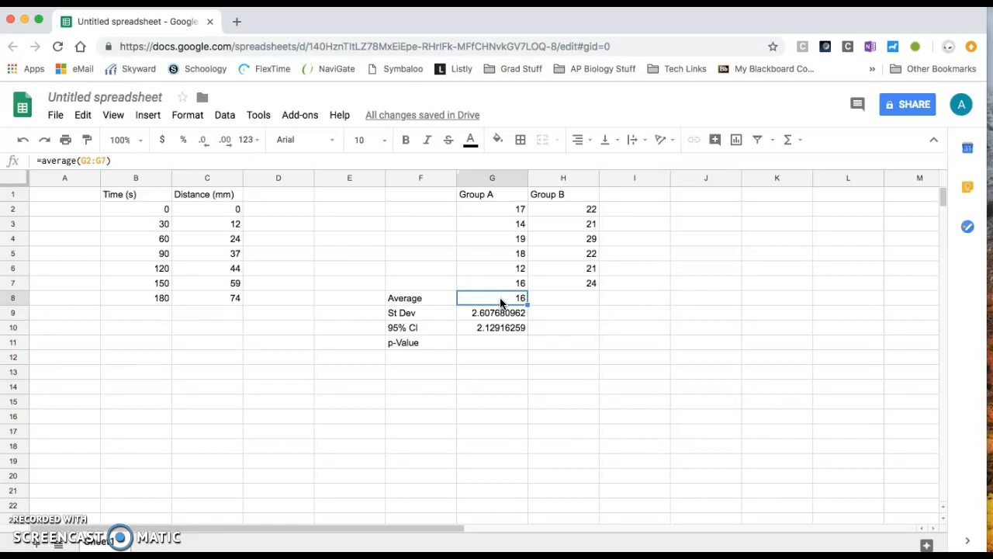
pyautogui.press('Down')
pyautogui.press('Down')
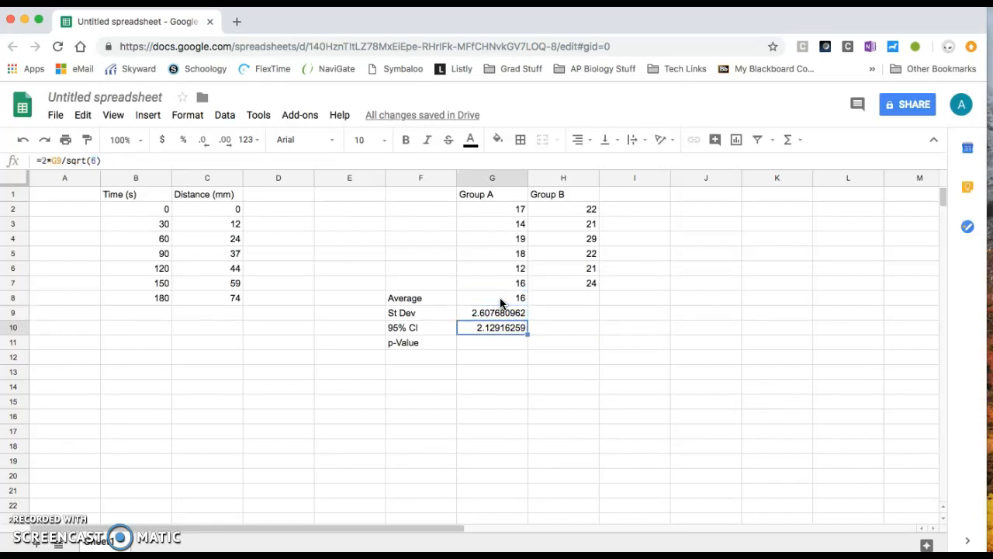
pyautogui.click(508, 342)
pyautogui.moveTo(504, 294); pyautogui.dragTo(508, 326)
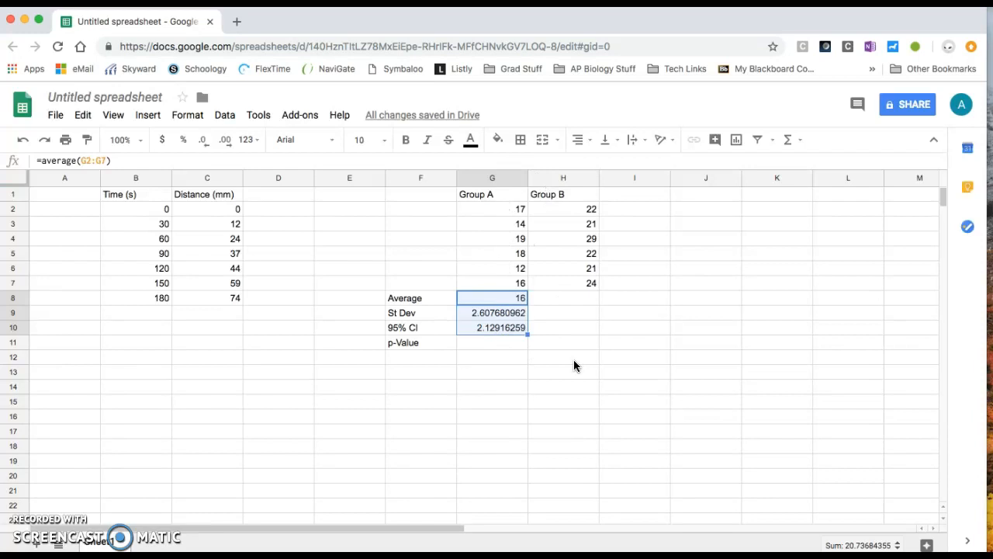
pyautogui.moveTo(528, 334); pyautogui.dragTo(559, 329)
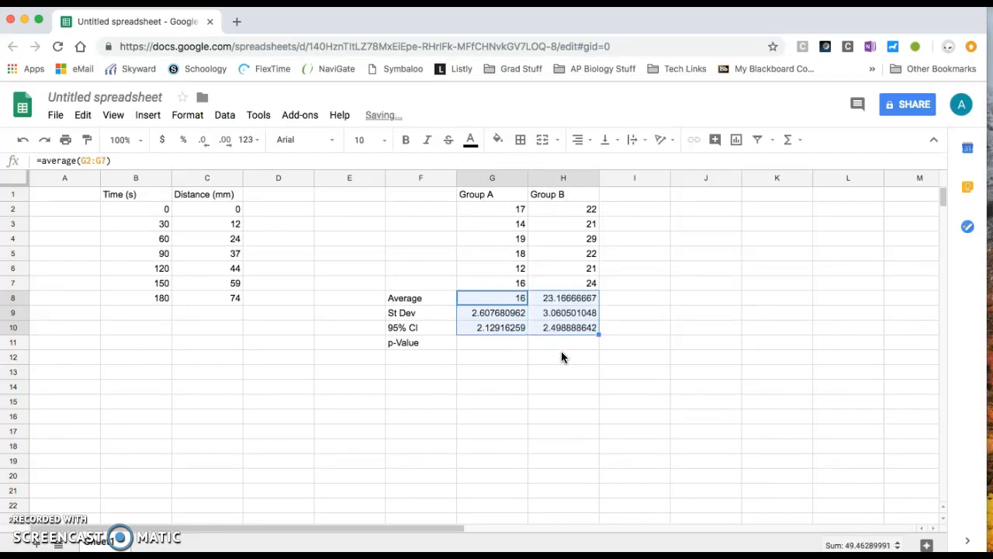
pyautogui.click(561, 351)
# Calculate the p-value in cell G11 with the formula =ttest(G2:G7,H2:H7,2,2) and check the entered formula.
pyautogui.click(523, 342)
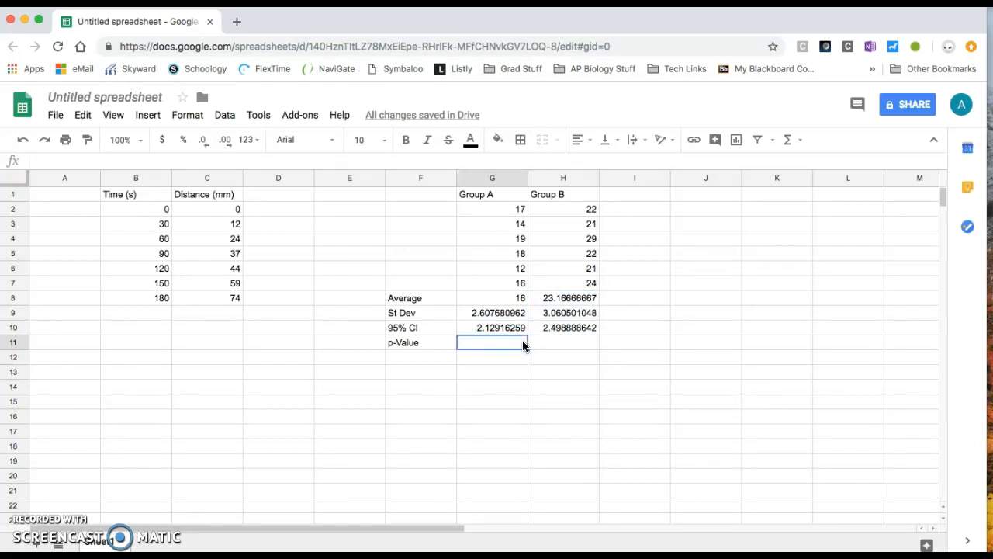
pyautogui.write('=ttest(')
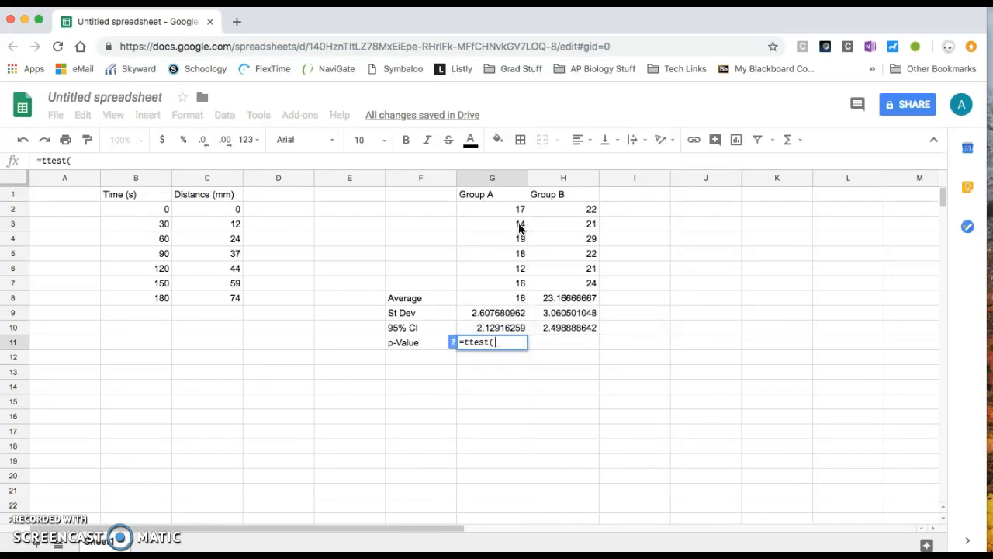
pyautogui.moveTo(516, 209); pyautogui.dragTo(508, 276)
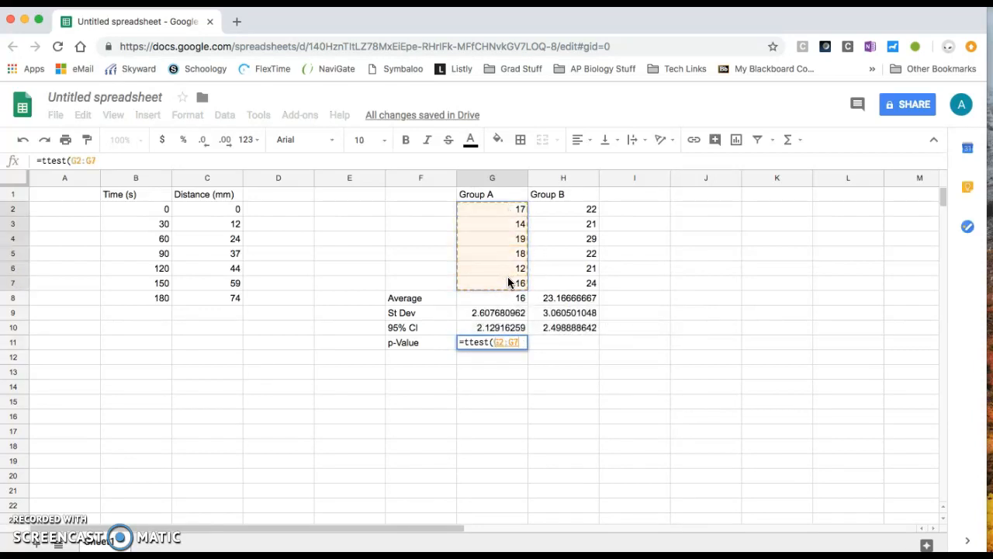
pyautogui.write(',')
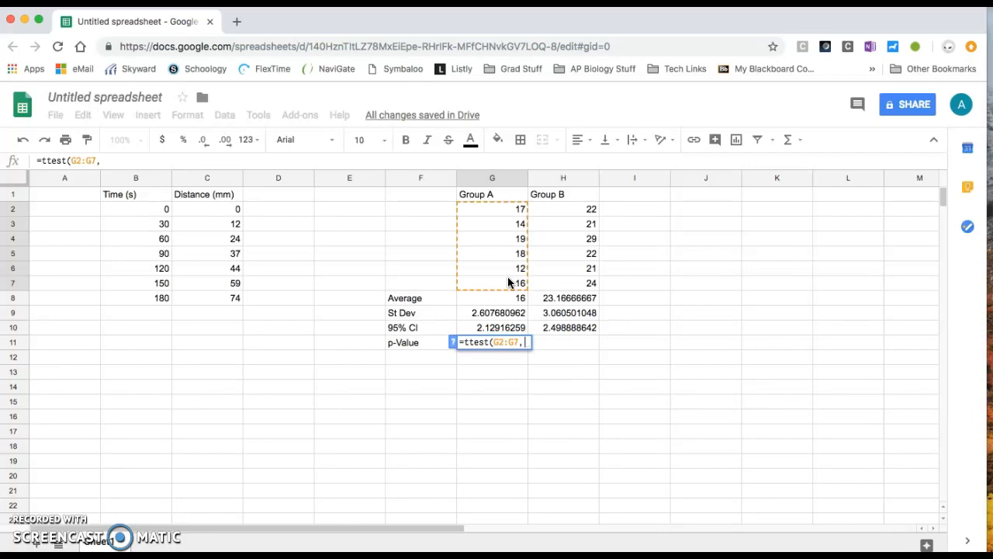
pyautogui.moveTo(562, 214); pyautogui.dragTo(560, 279)
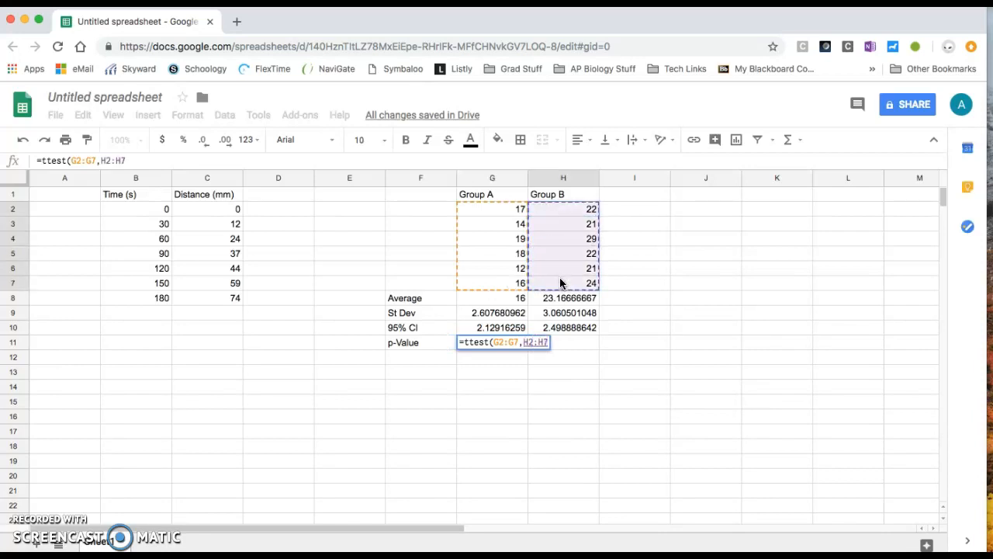
pyautogui.write(',')
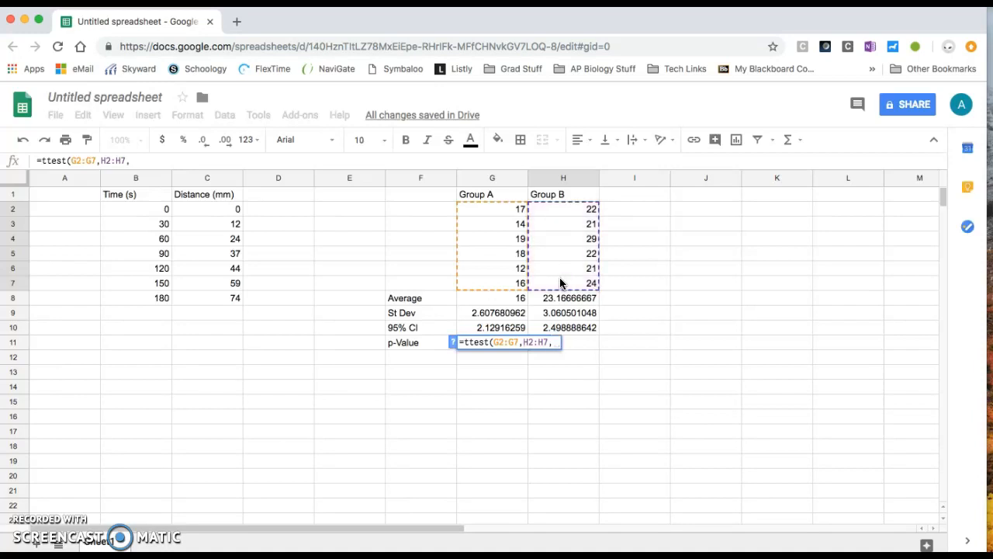
pyautogui.write('2,2')
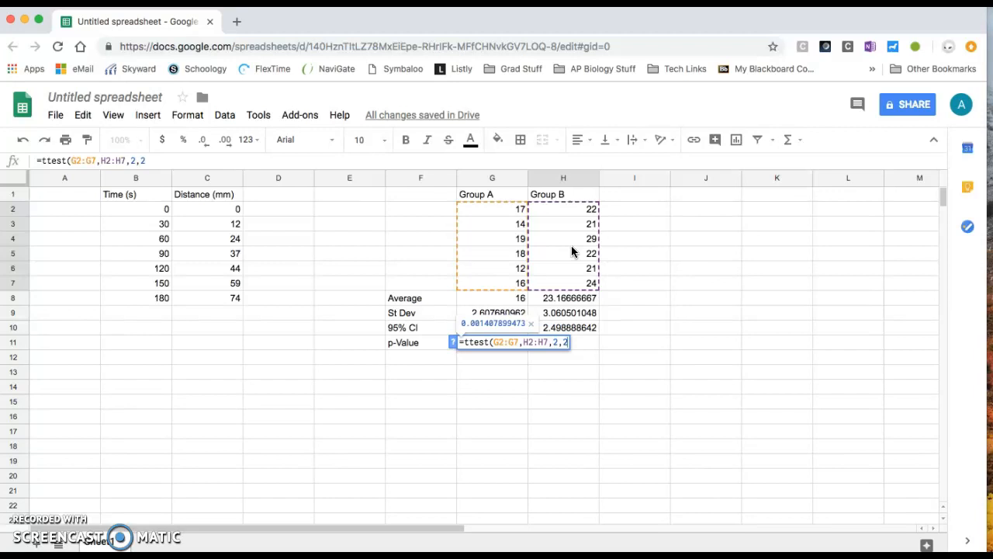
pyautogui.write(')')
pyautogui.press('Return')
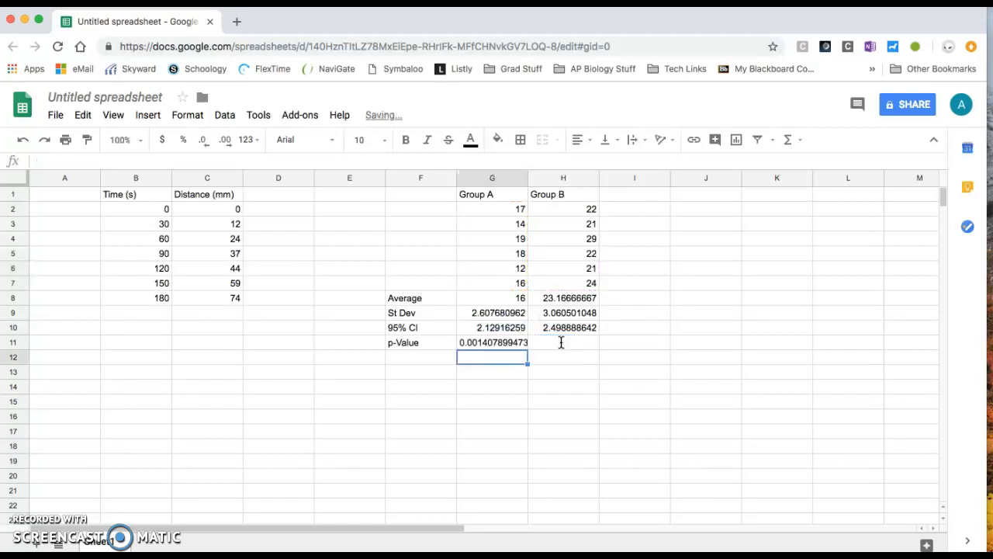
pyautogui.click(487, 344)
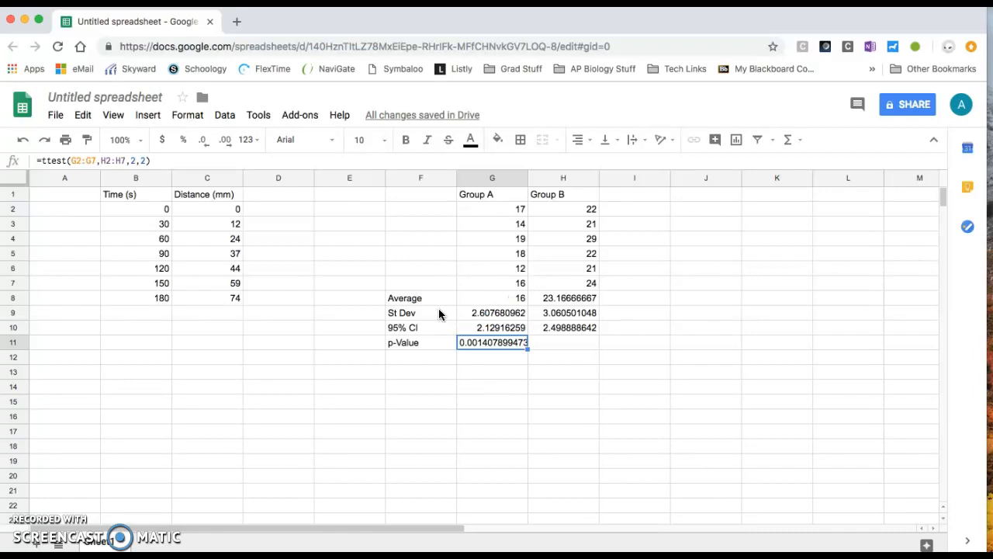
# Try a column chart of the Group A and Group B raw data in G1:H7, and delete it.
pyautogui.moveTo(509, 298); pyautogui.dragTo(576, 298)
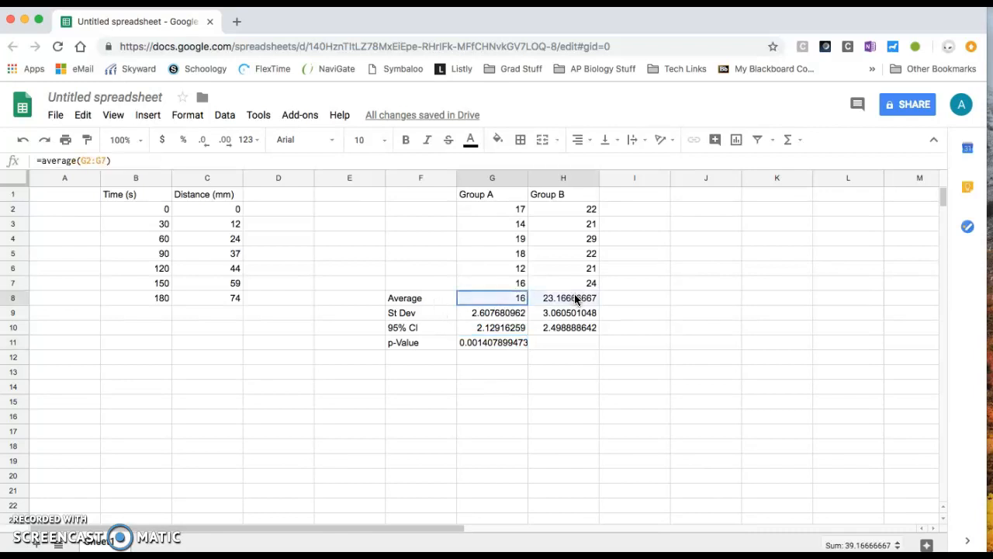
pyautogui.moveTo(492, 195); pyautogui.dragTo(594, 290)
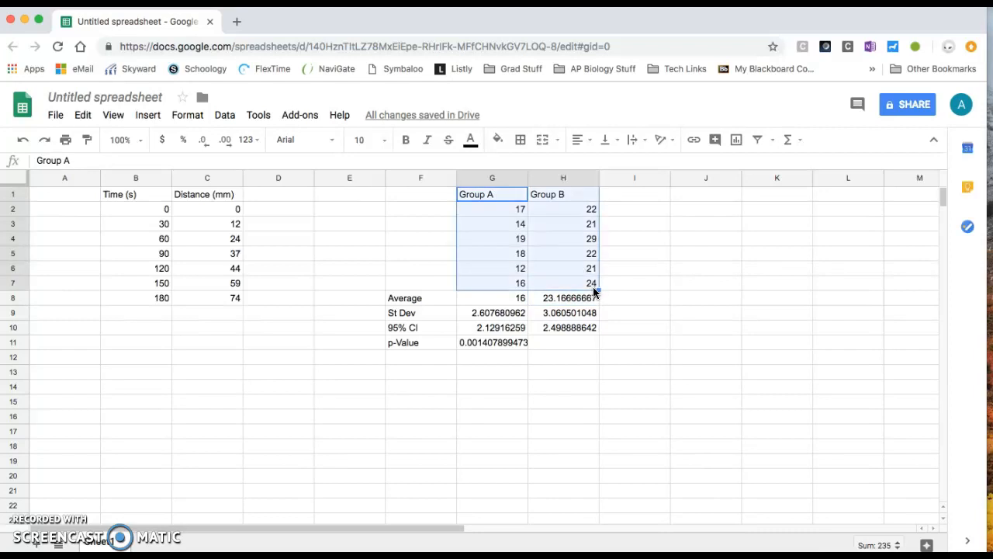
pyautogui.click(147, 115)
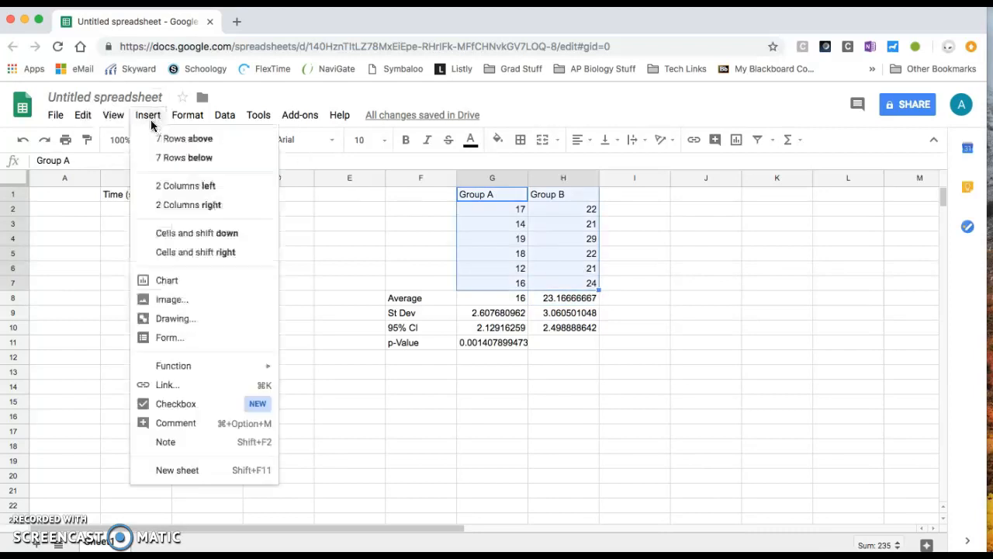
pyautogui.click(167, 280)
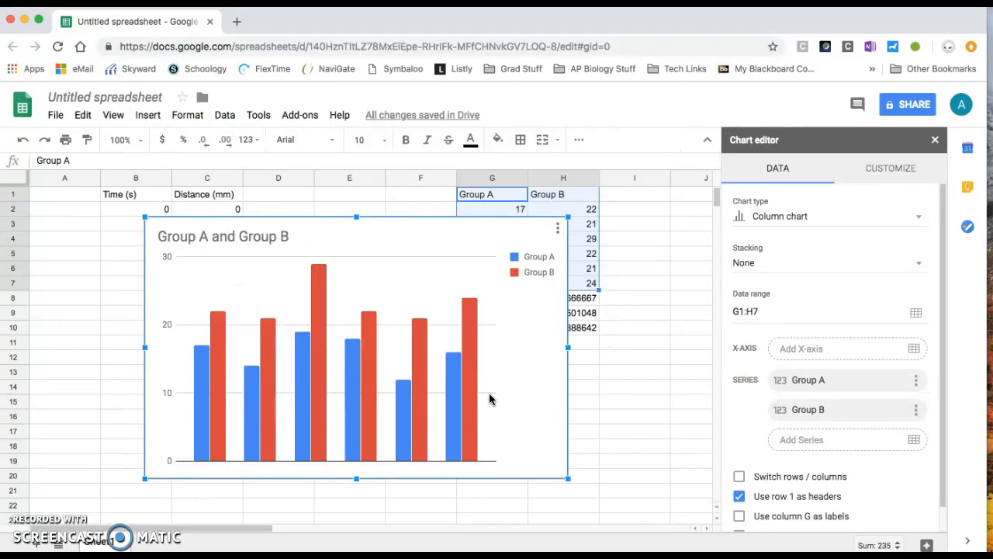
pyautogui.moveTo(215, 423)
pyautogui.moveTo(254, 411)
pyautogui.press('Delete')
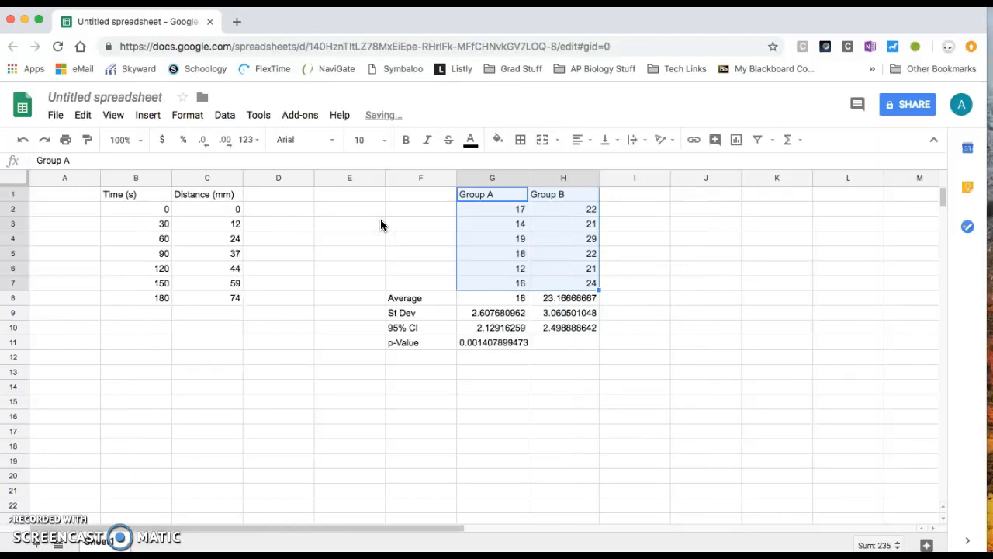
# Try a column chart combining the group headers in G1:H1 with the averages in G8:H8, and delete it.
pyautogui.click(507, 309)
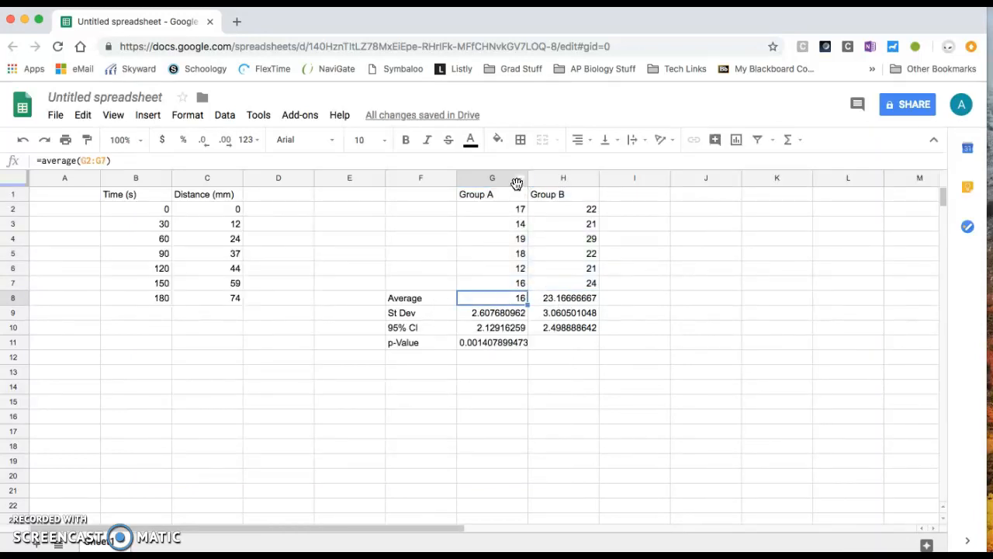
pyautogui.moveTo(505, 194); pyautogui.dragTo(545, 197)
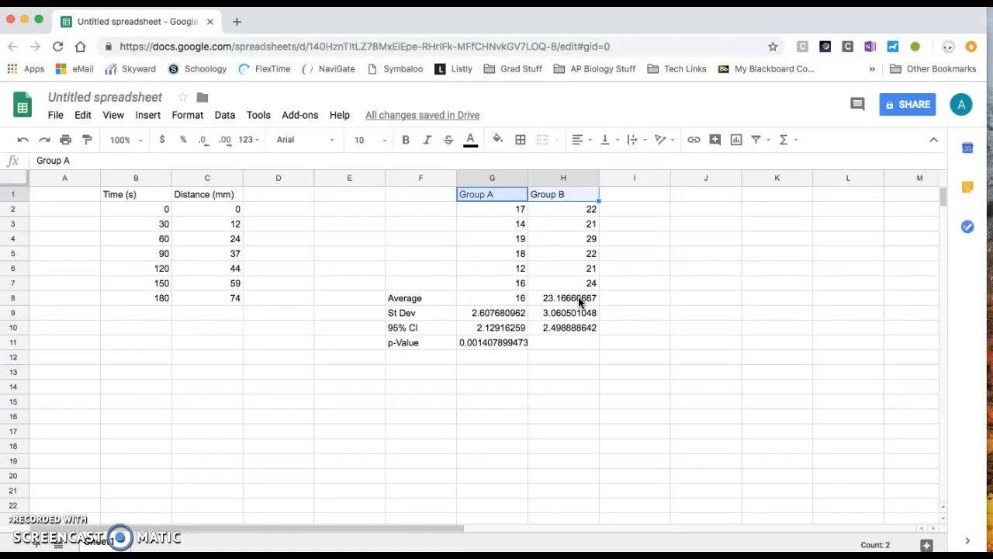
pyautogui.click(514, 208)
pyautogui.moveTo(508, 197); pyautogui.dragTo(546, 201)
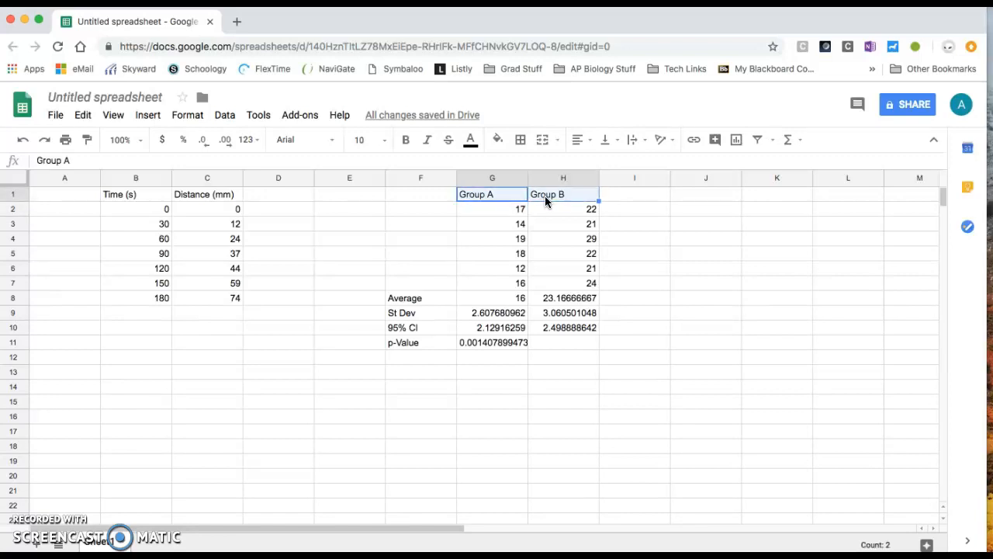
pyautogui.moveTo(514, 298); pyautogui.dragTo(557, 301)
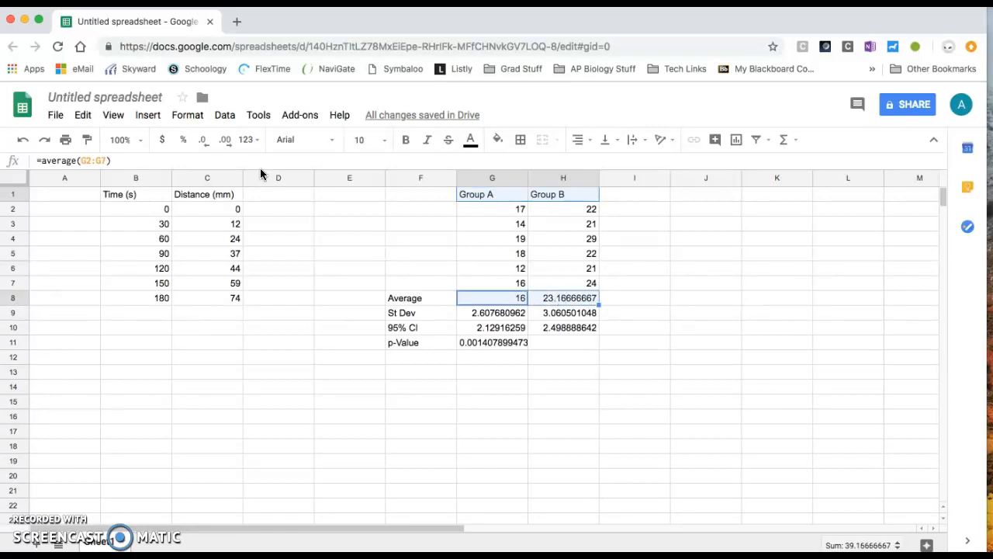
pyautogui.click(140, 115)
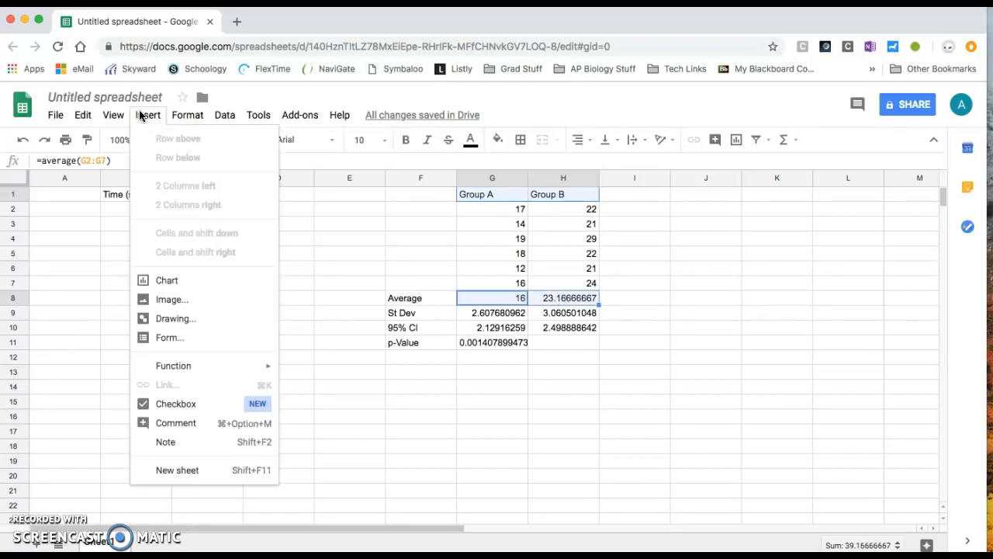
pyautogui.click(207, 280)
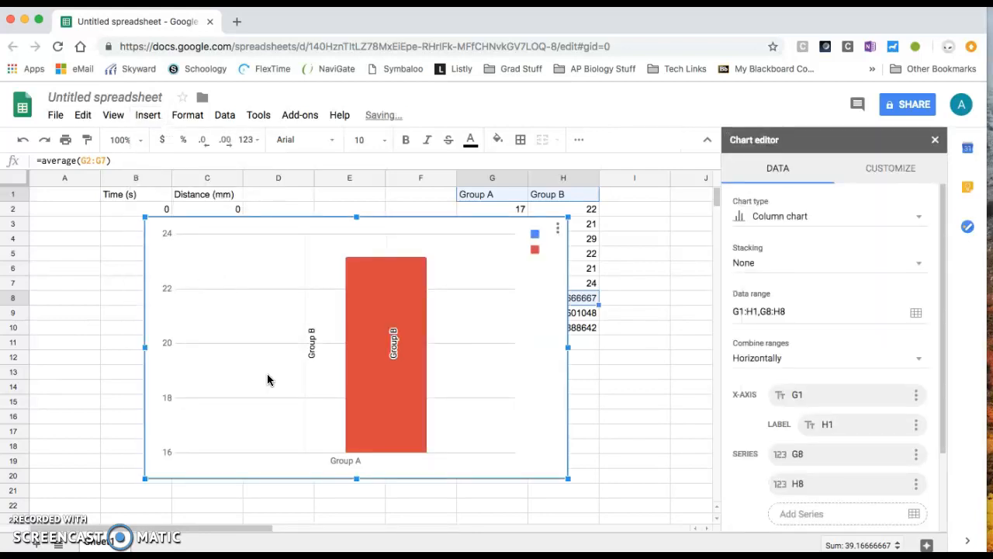
pyautogui.moveTo(396, 434)
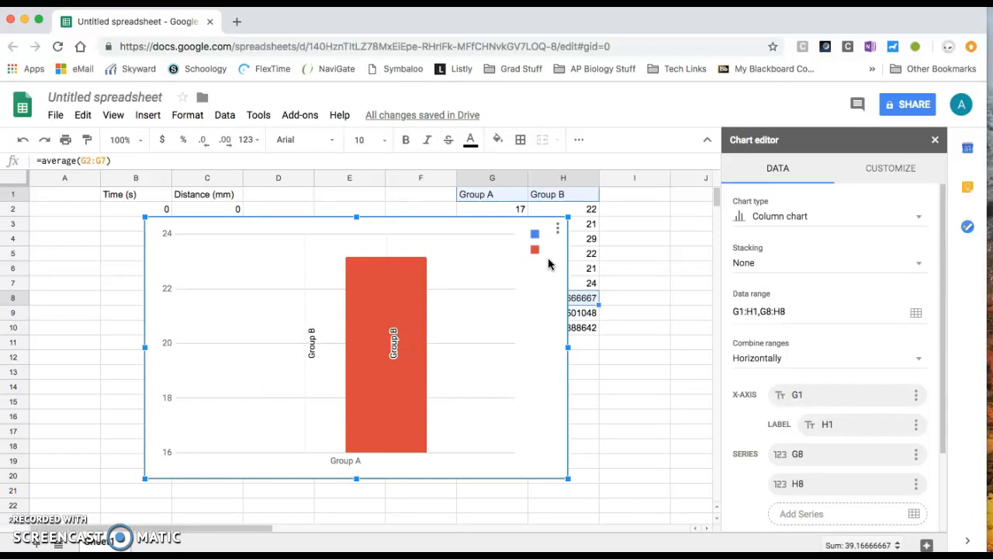
pyautogui.press('Delete')
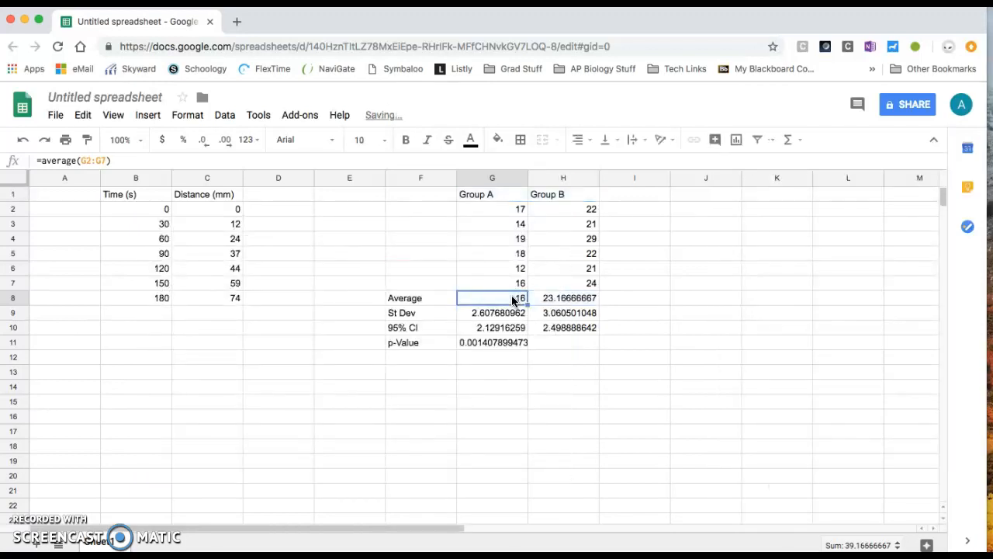
# Insert a column chart of the two averages in G8:H8 and move it clear of the Group A and Group B data.
pyautogui.keyDown('shift'); pyautogui.click(494, 303); pyautogui.keyUp('shift')
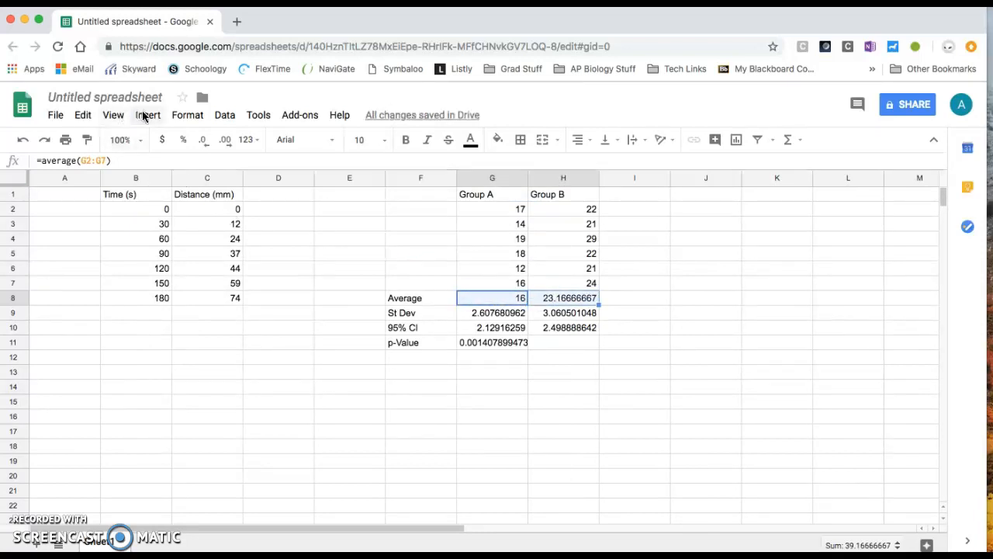
pyautogui.click(189, 117)
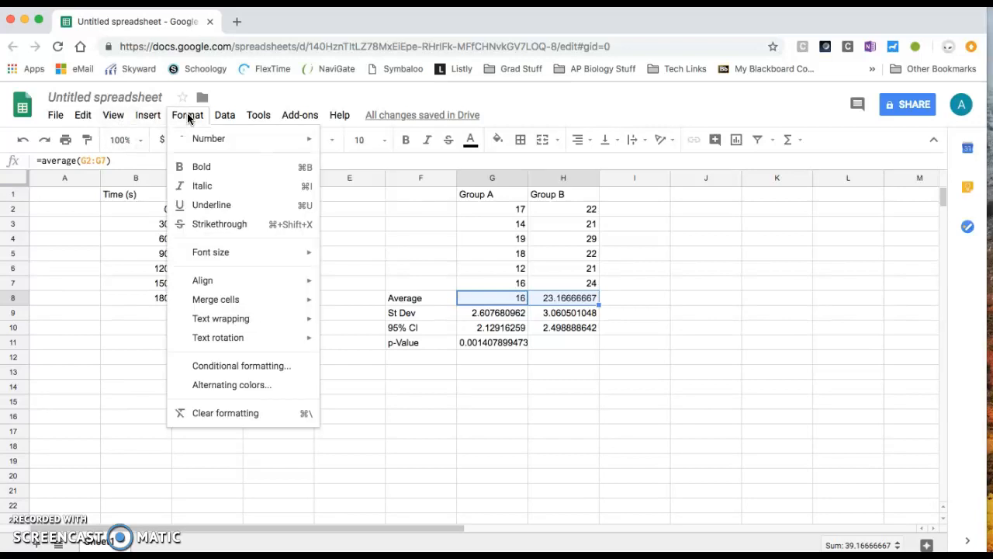
pyautogui.moveTo(139, 117)
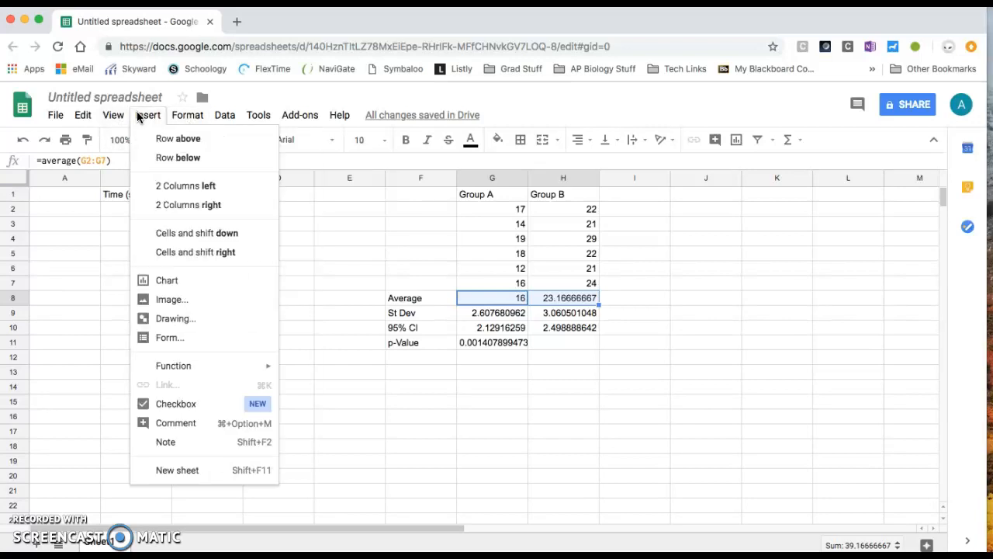
pyautogui.click(190, 290)
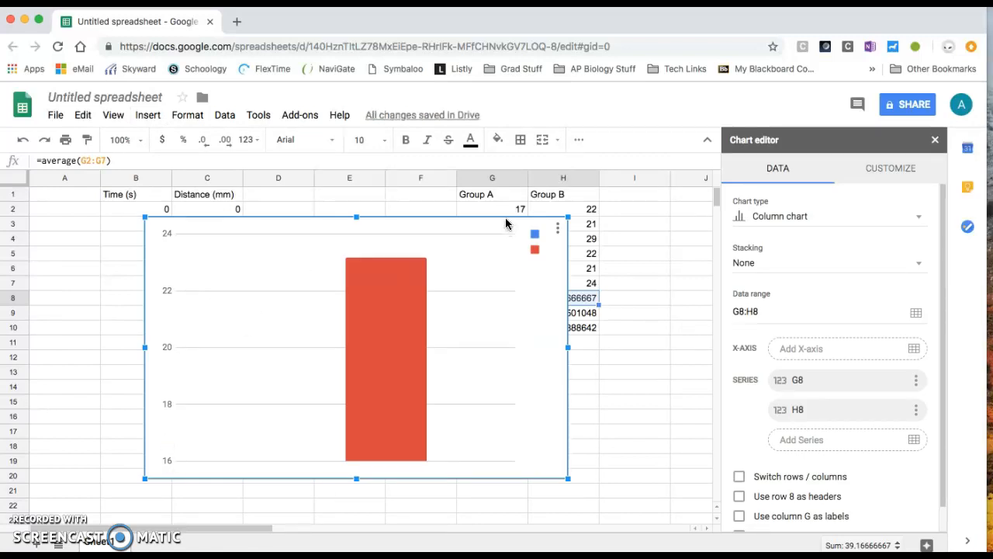
pyautogui.moveTo(506, 224); pyautogui.dragTo(360, 228)
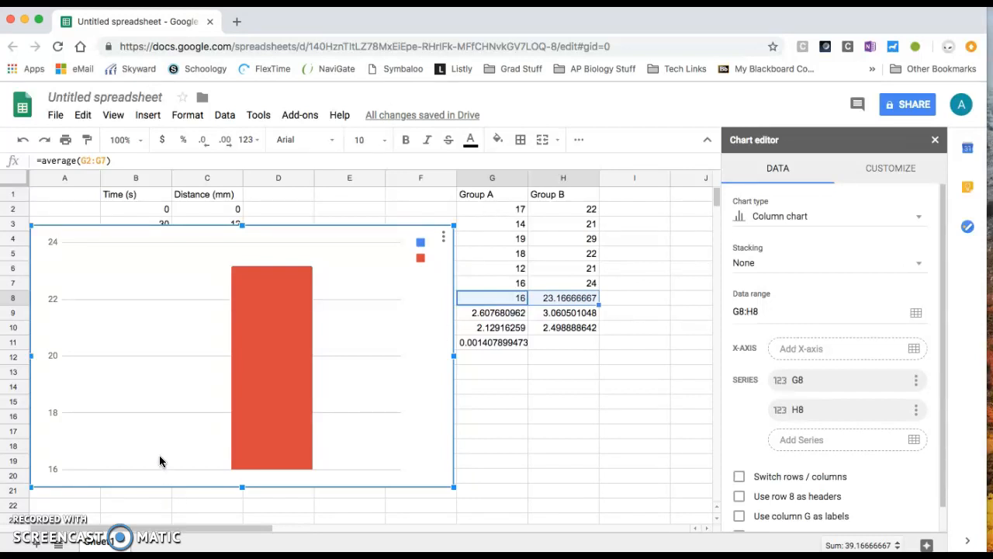
# Set the minimum of the averages chart's vertical axis to 0.
pyautogui.click(55, 471)
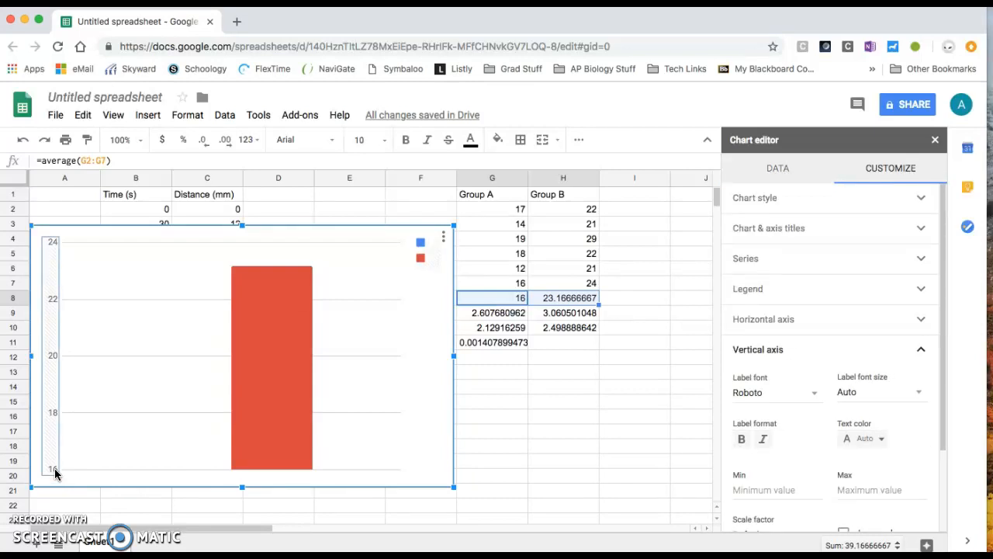
pyautogui.scroll(-3, 776, 355)
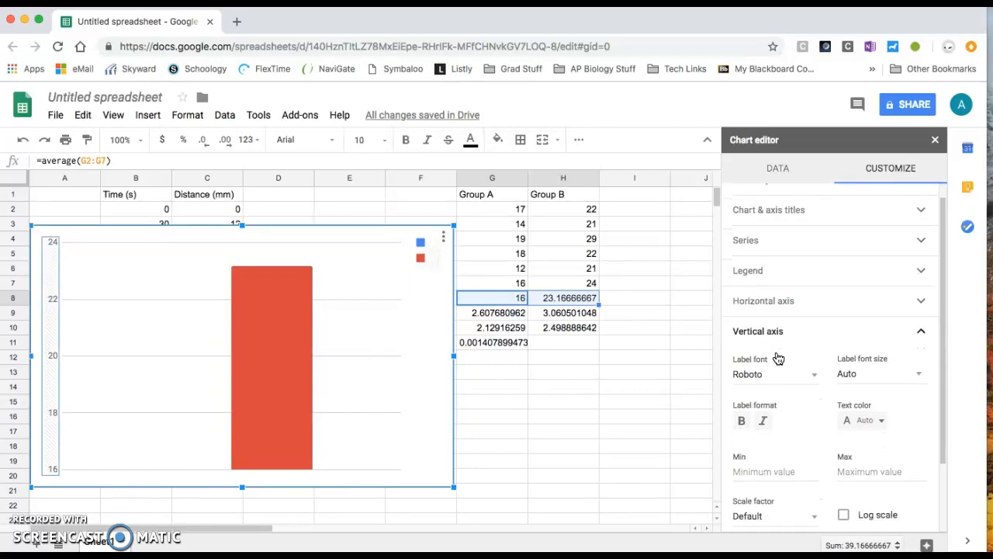
pyautogui.scroll(3, 781, 286)
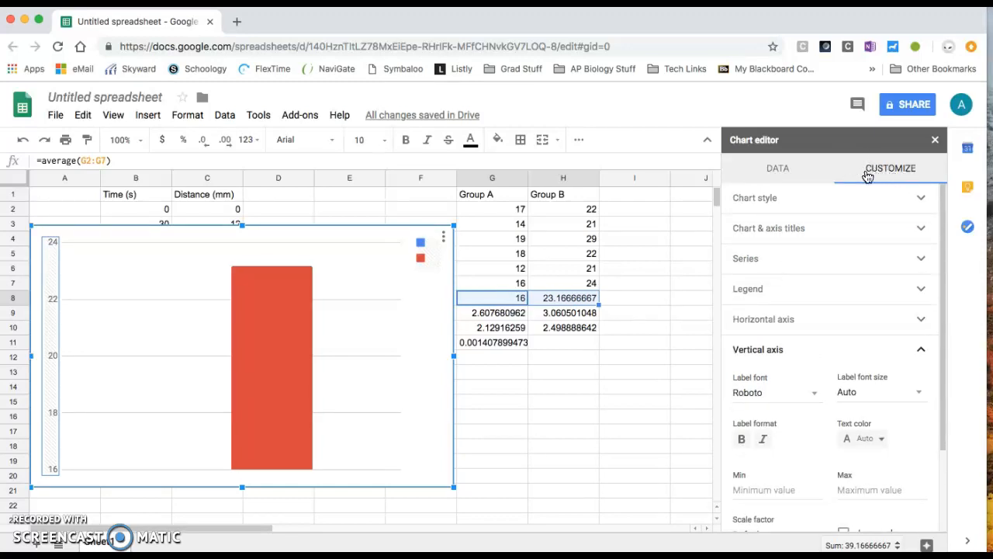
pyautogui.click(795, 178)
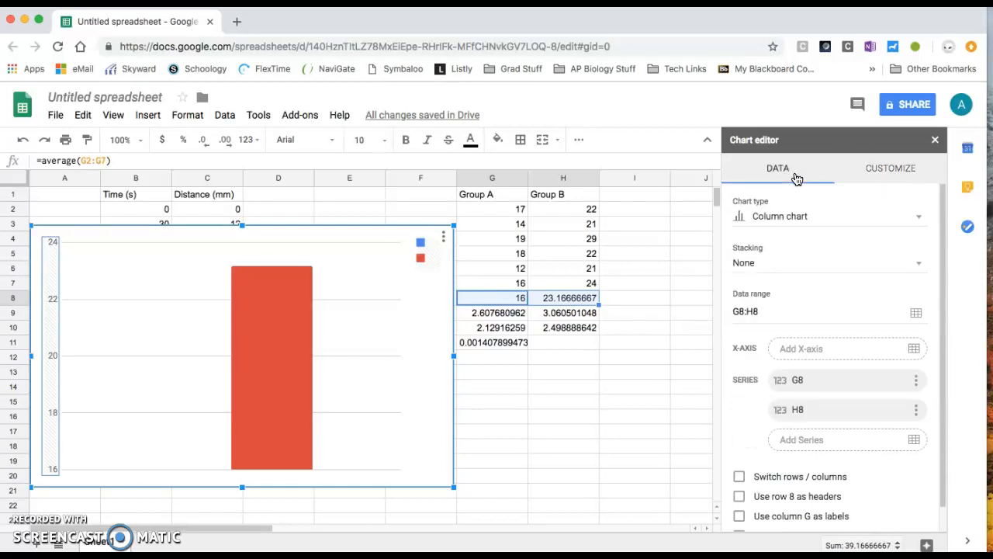
pyautogui.click(871, 178)
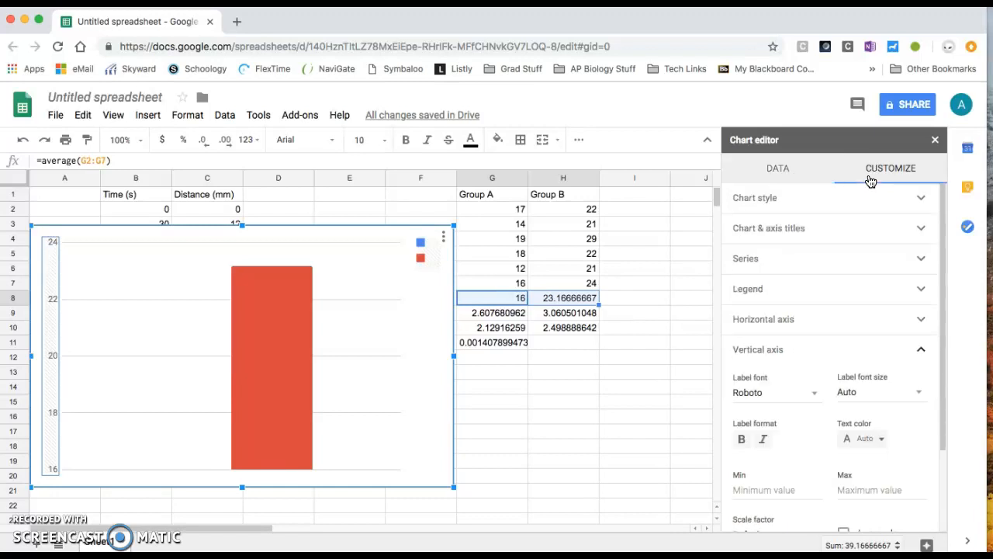
pyautogui.click(780, 351)
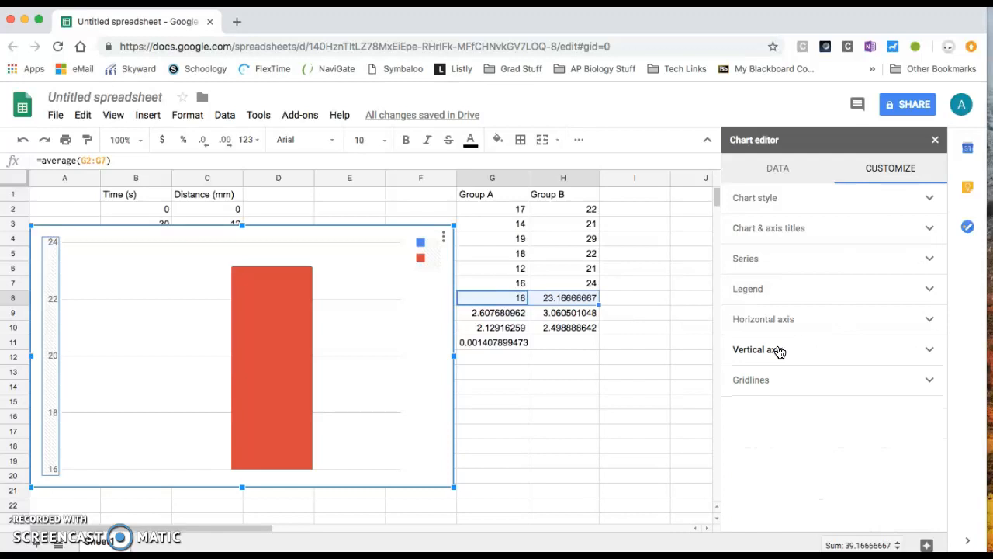
pyautogui.click(779, 350)
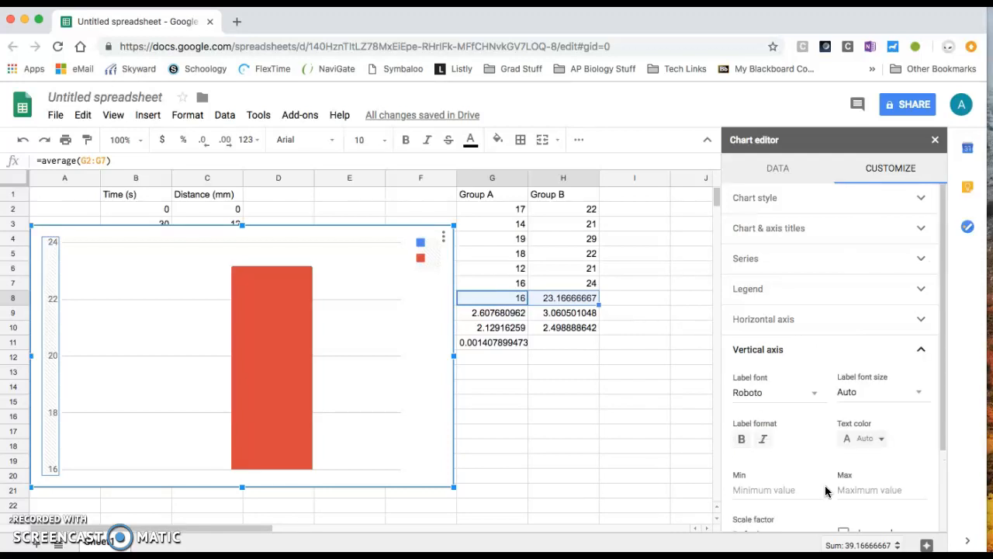
pyautogui.scroll(-3, 827, 491)
pyautogui.click(780, 384)
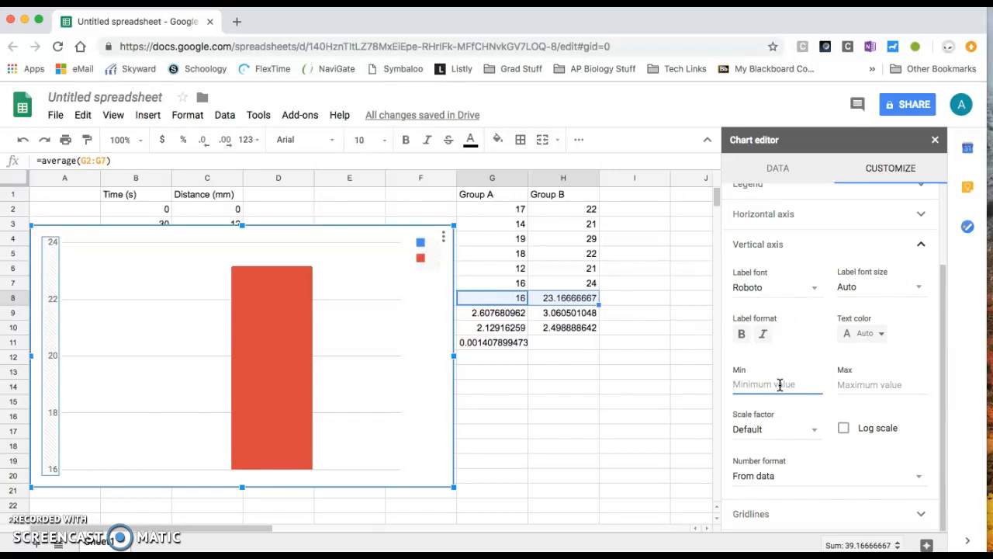
pyautogui.write('0')
pyautogui.click(862, 384)
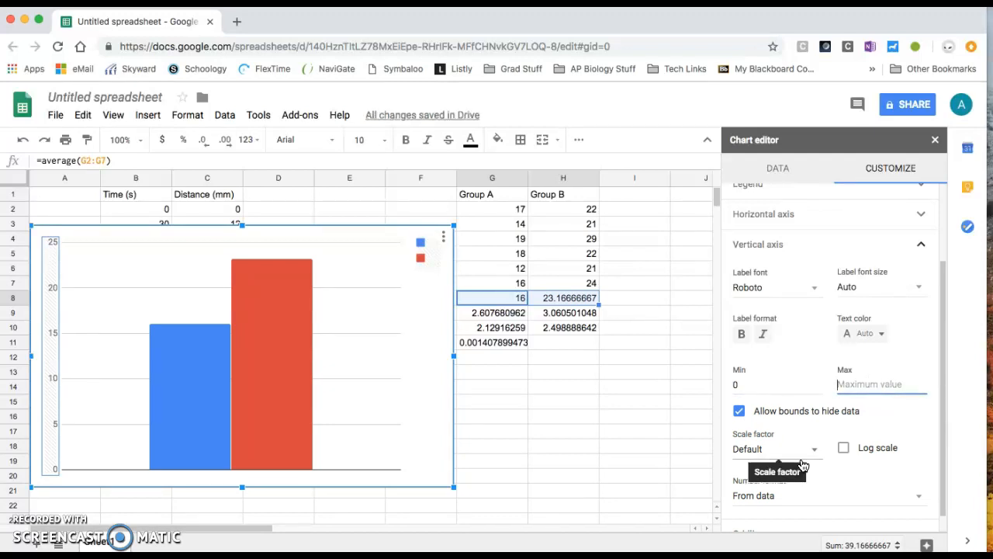
pyautogui.click(370, 454)
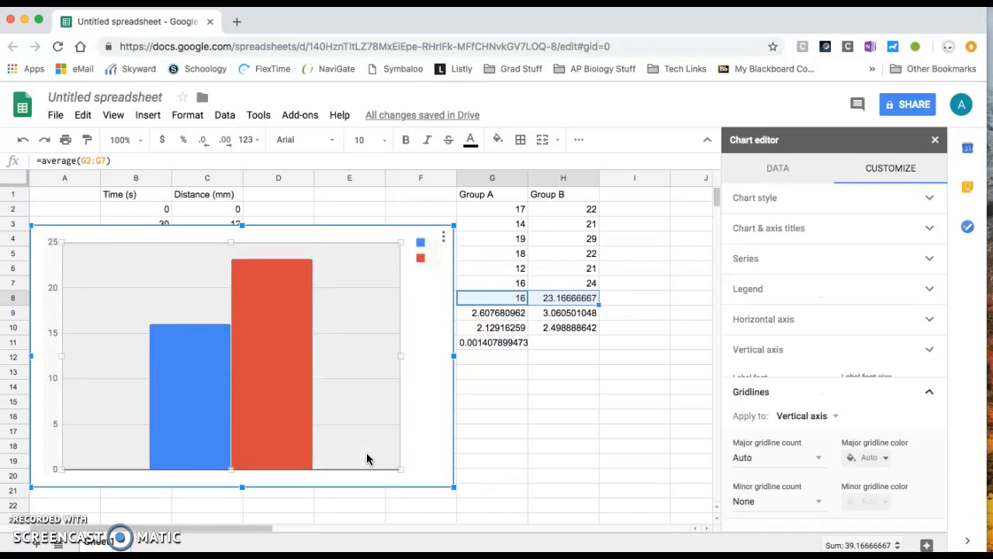
pyautogui.moveTo(186, 454)
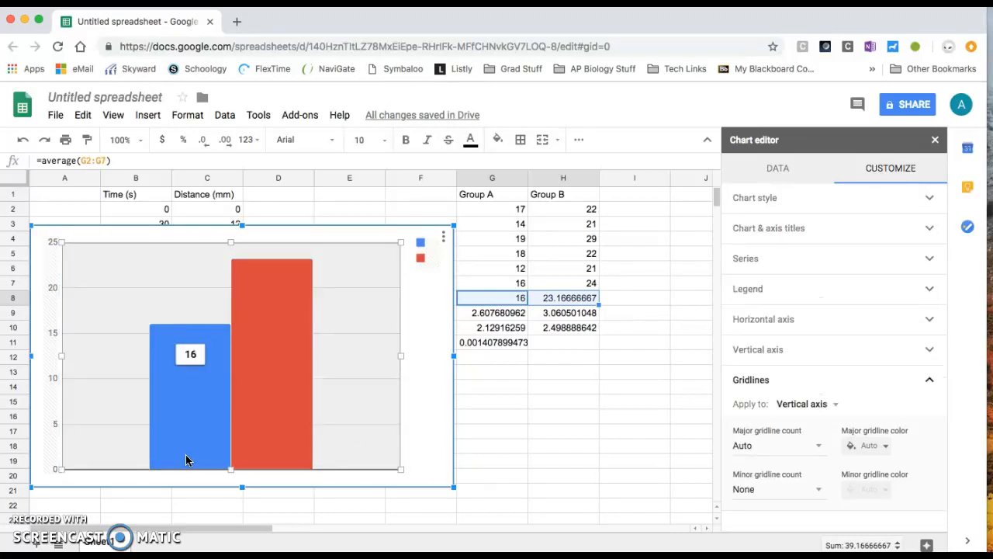
pyautogui.click(222, 478)
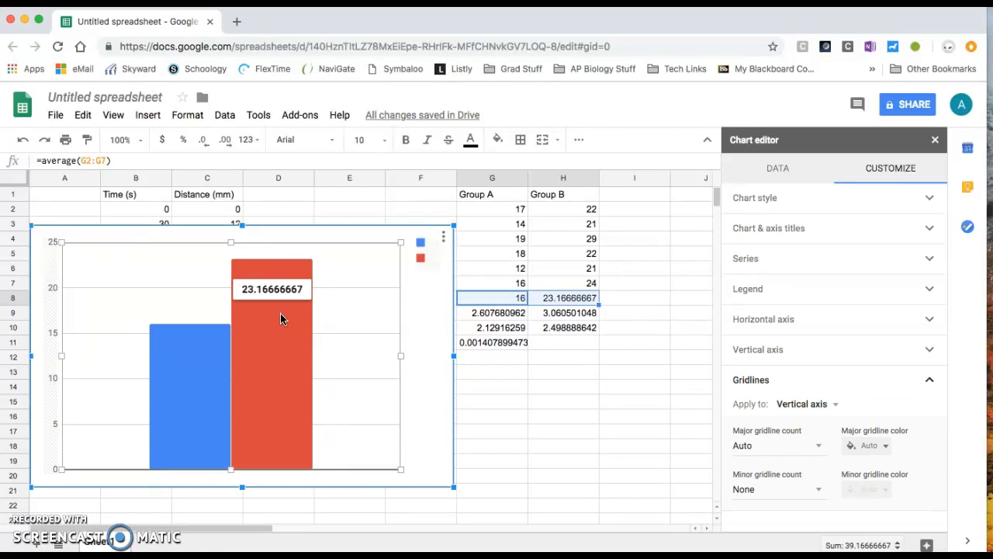
pyautogui.moveTo(169, 397)
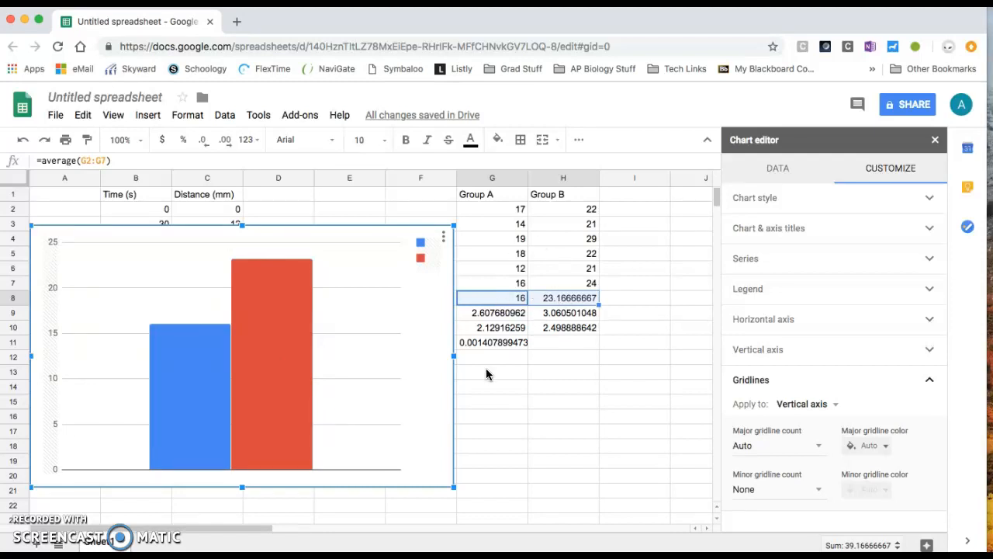
pyautogui.moveTo(234, 372)
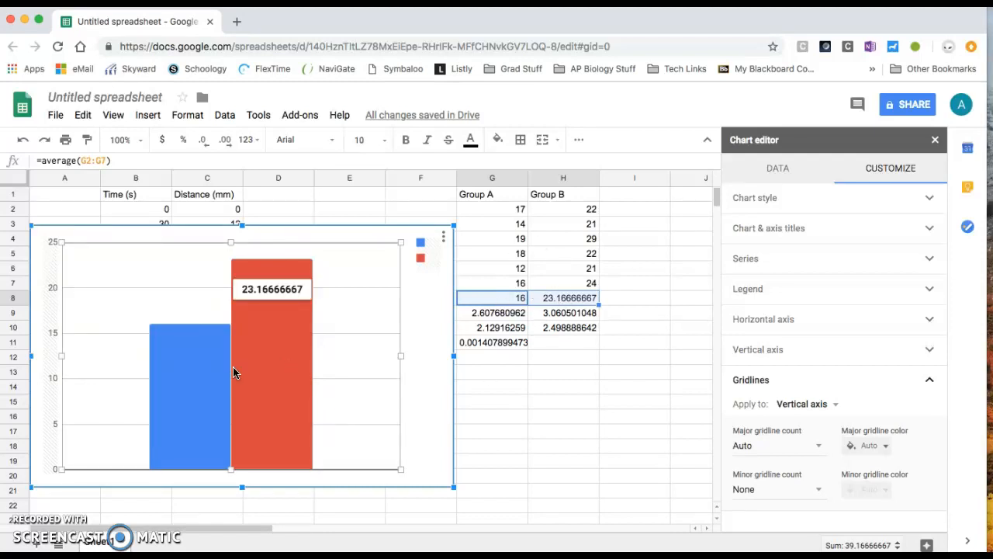
# Try applying the chart's series settings to all series instead of only the Group A column.
pyautogui.click(196, 413)
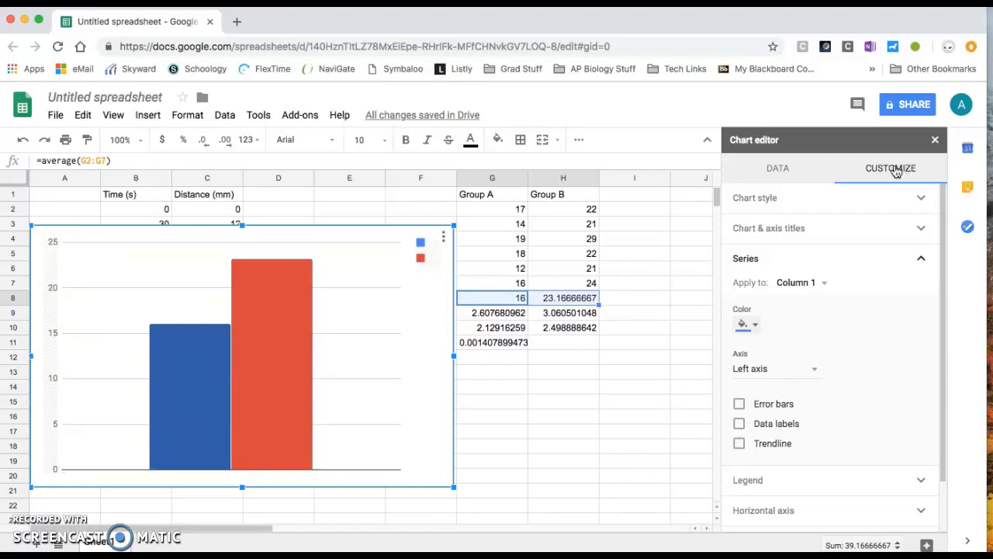
pyautogui.click(790, 179)
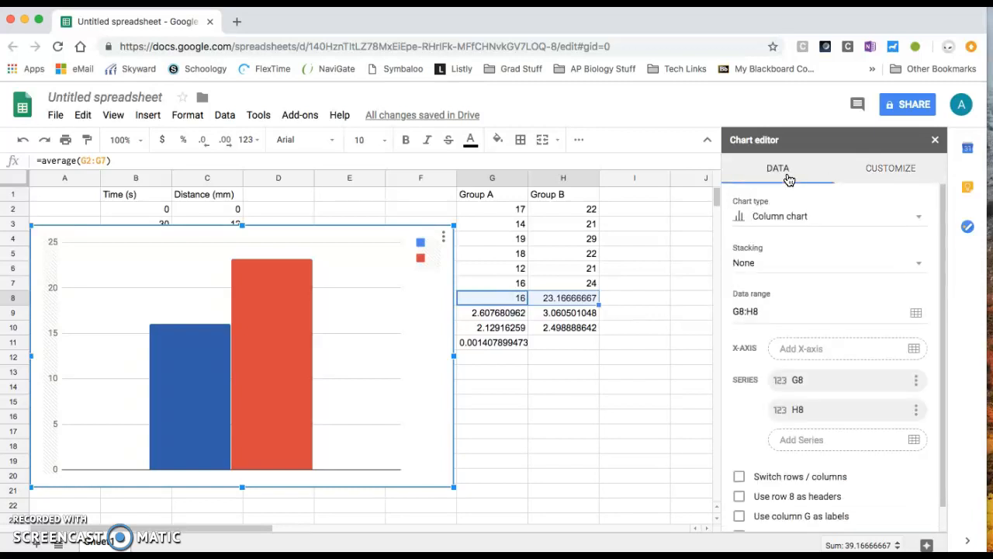
pyautogui.click(907, 168)
pyautogui.click(916, 262)
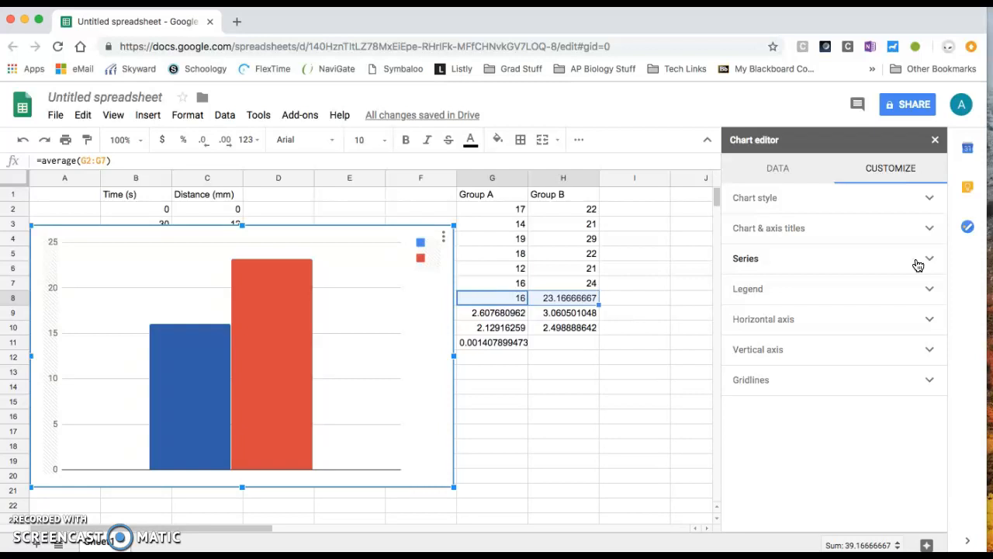
pyautogui.click(918, 264)
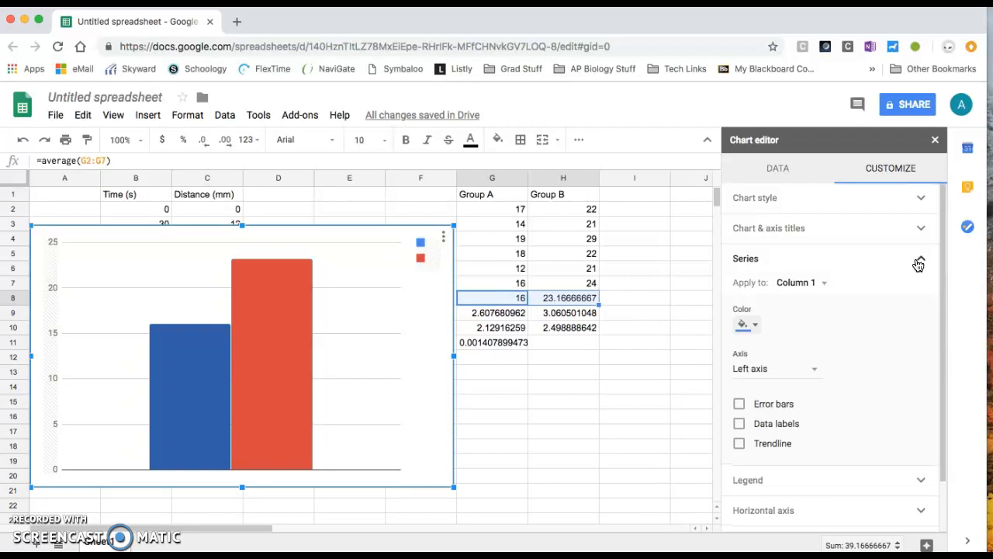
pyautogui.click(807, 286)
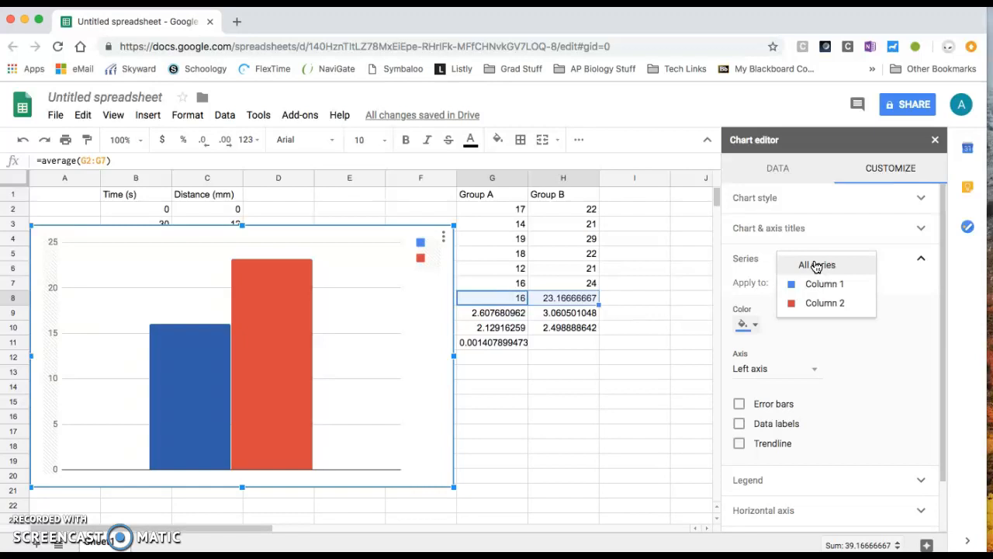
pyautogui.click(816, 267)
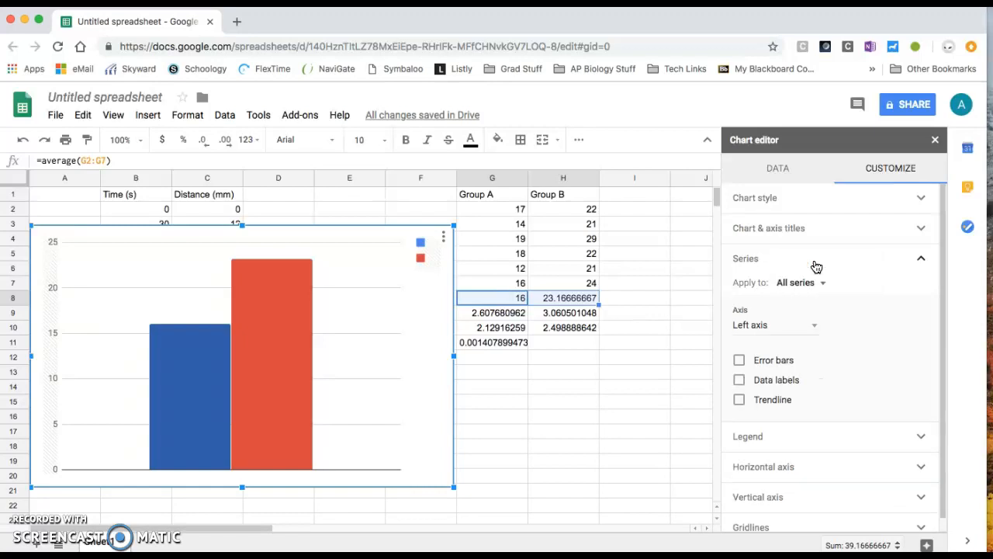
# Narrow the chart to uncover the statistics labels in column F, and add error bars of type Constant to the Group A column.
pyautogui.moveTo(452, 356); pyautogui.dragTo(368, 356)
pyautogui.click(167, 404)
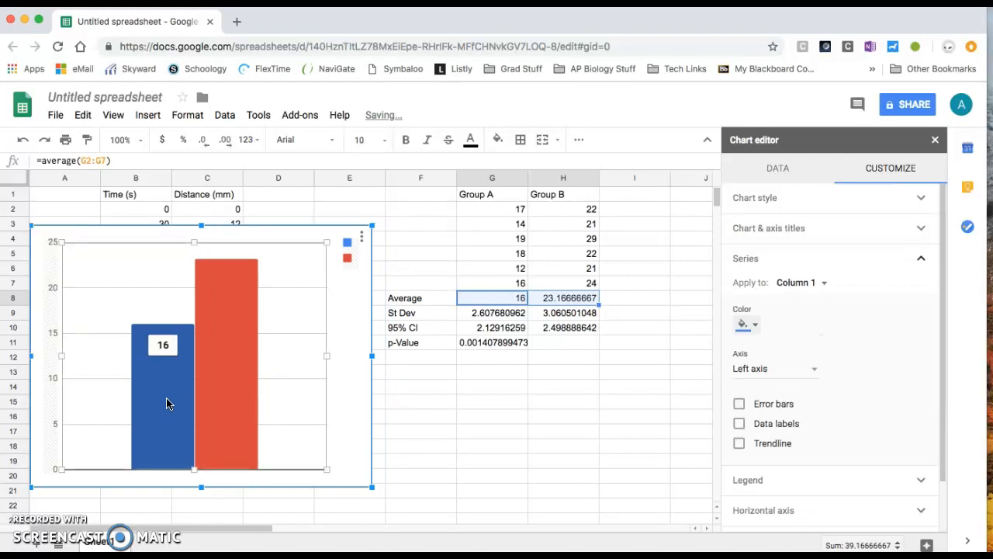
pyautogui.click(827, 285)
pyautogui.click(825, 285)
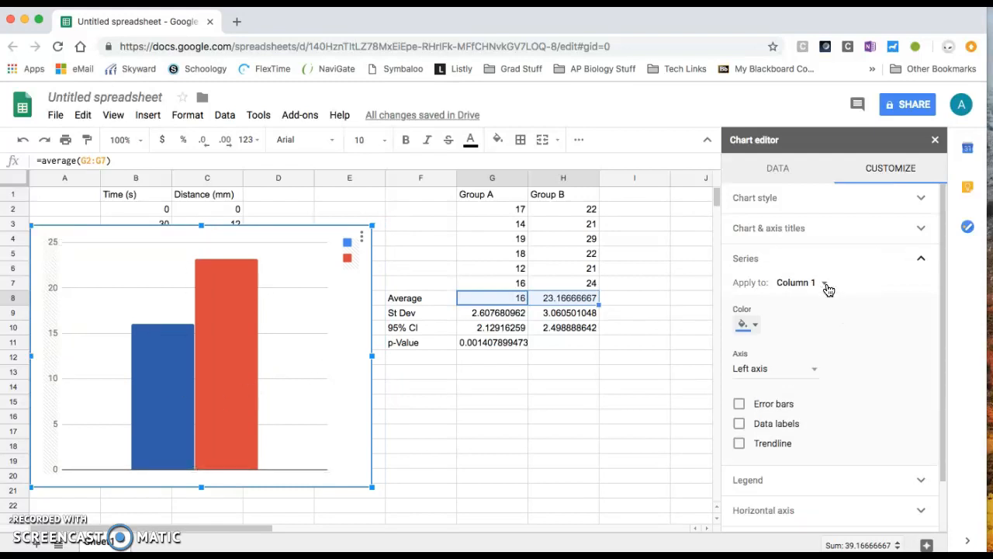
pyautogui.click(739, 406)
pyautogui.click(757, 441)
pyautogui.click(767, 414)
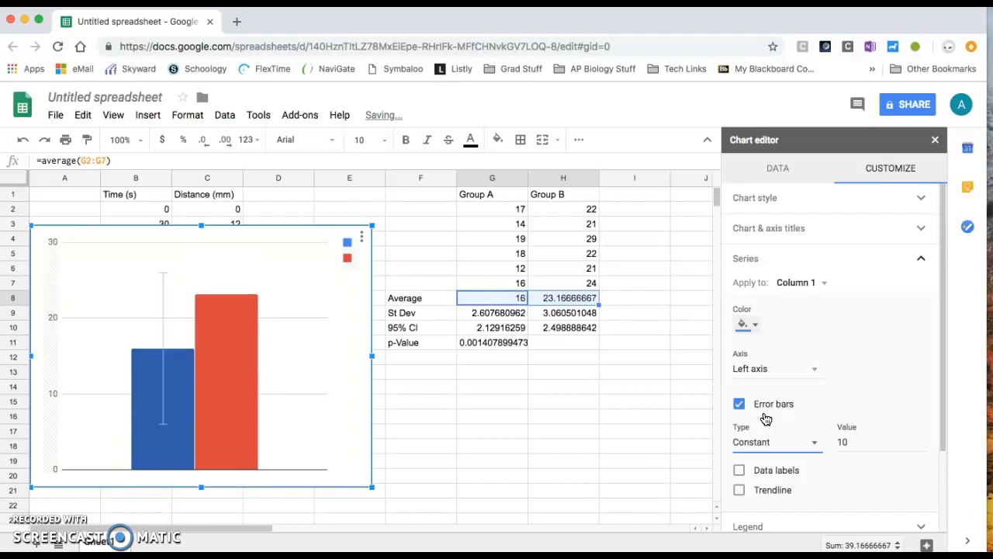
# Set the Group A column's constant error bar value to 2.129, matching its 95% CI.
pyautogui.click(849, 442)
pyautogui.press('BackSpace')
pyautogui.press('BackSpace')
pyautogui.write('0')
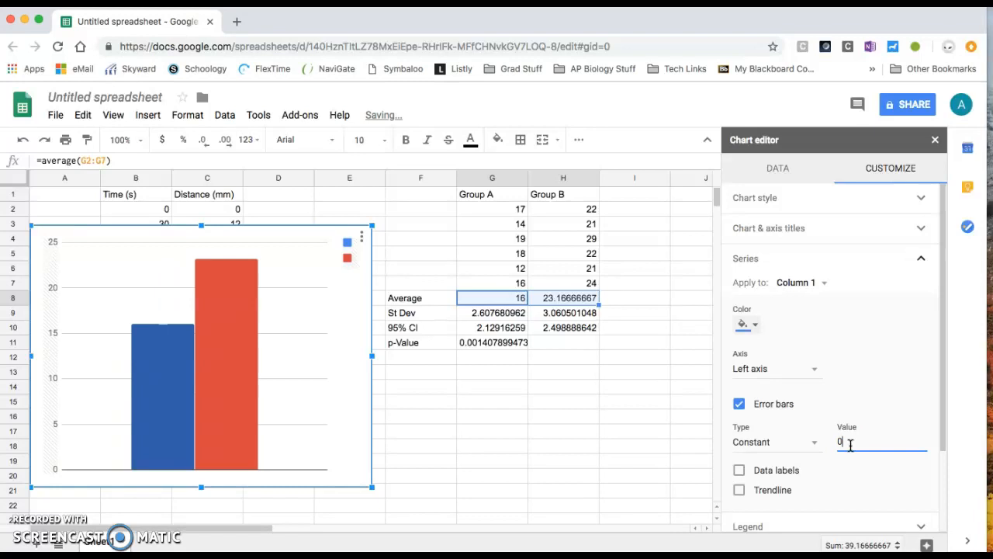
pyautogui.write('2')
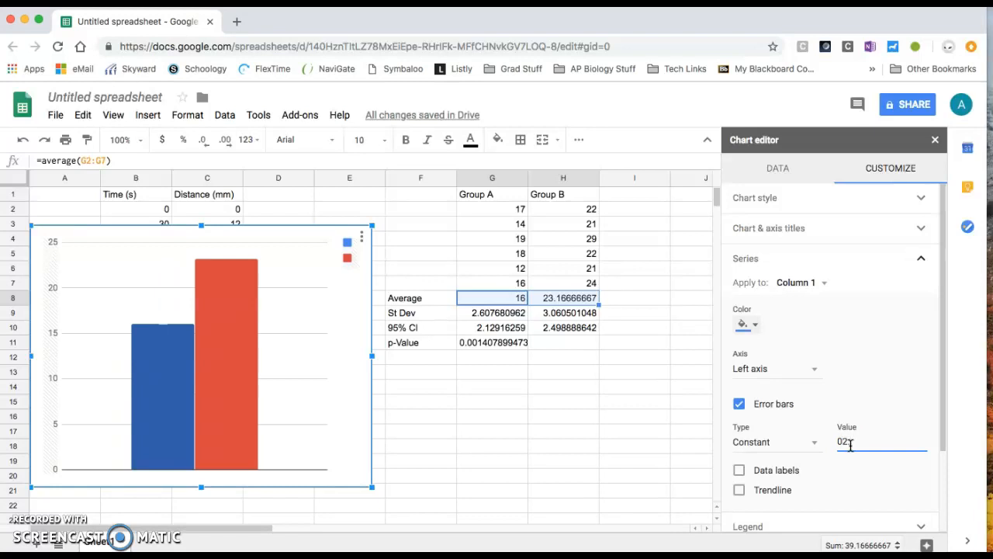
pyautogui.write('129')
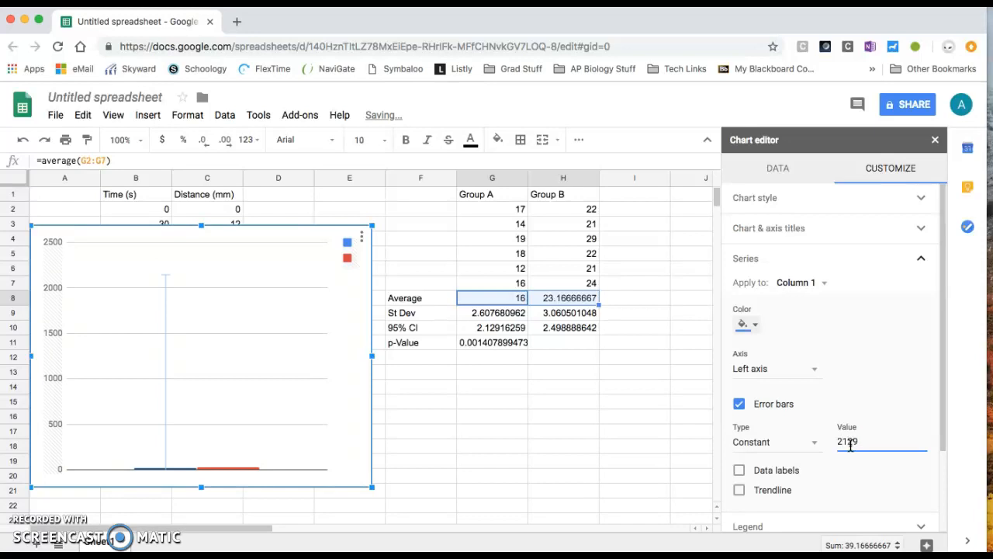
pyautogui.write('.')
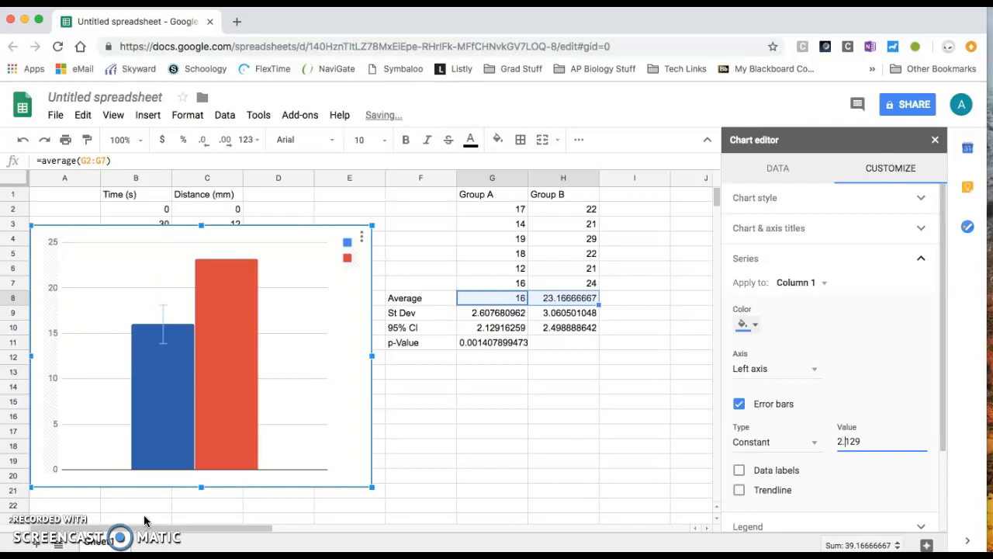
pyautogui.moveTo(160, 433)
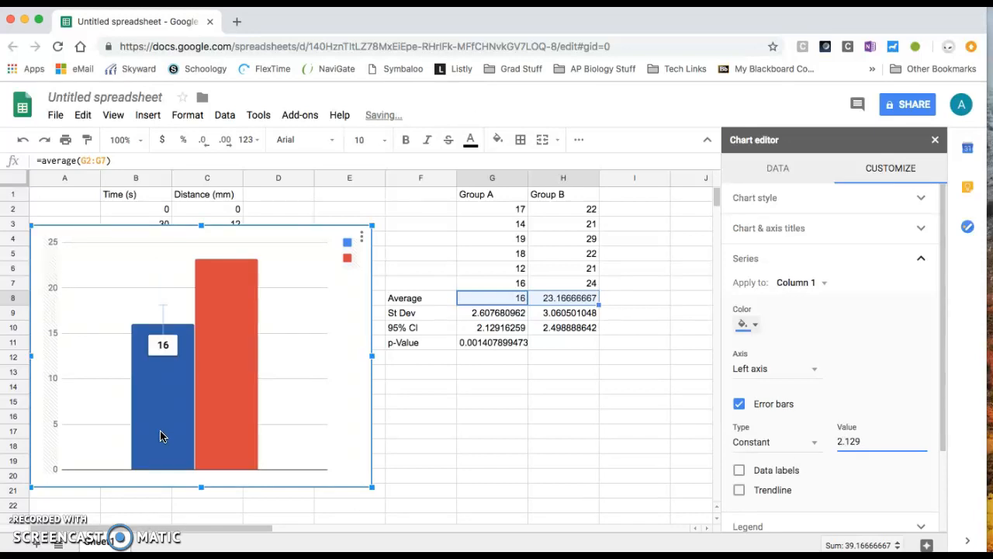
pyautogui.click(159, 323)
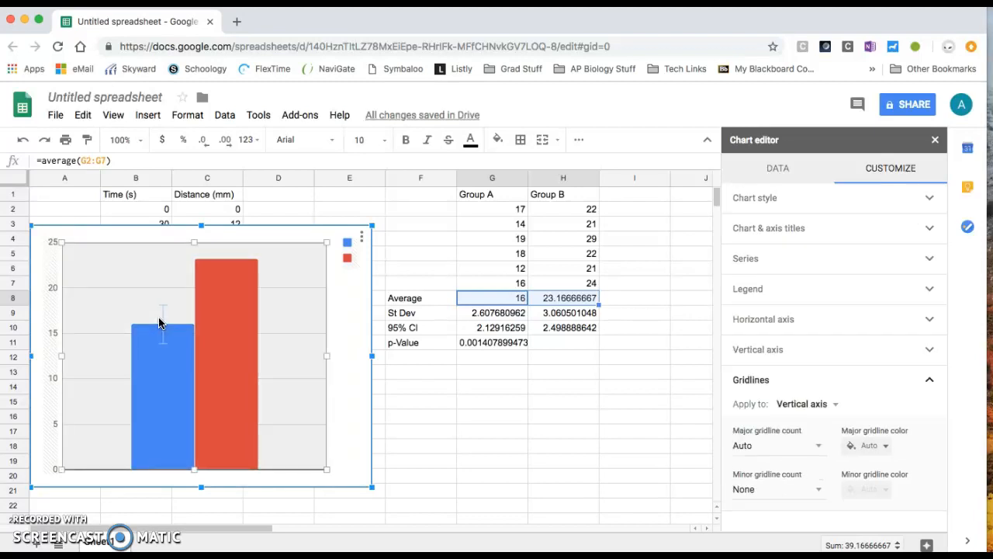
# Add error bars of type Constant to the Group B column.
pyautogui.click(226, 330)
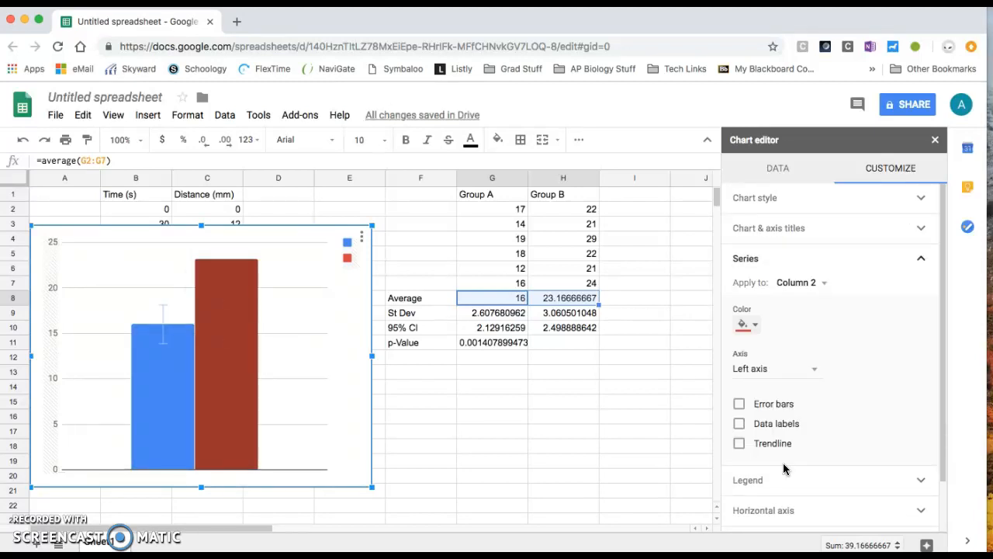
pyautogui.click(741, 404)
pyautogui.click(749, 444)
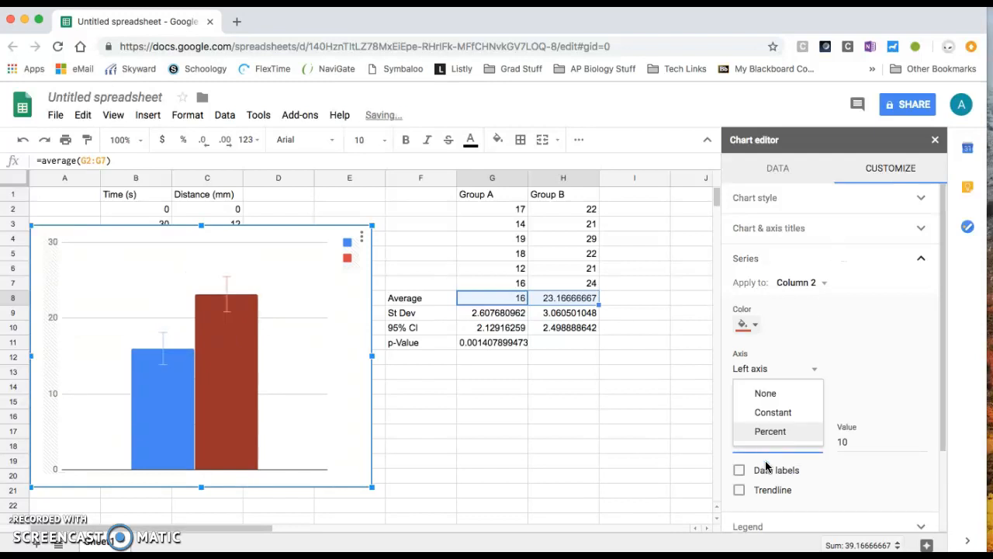
pyautogui.click(772, 412)
# Set the Group B column's constant error bar value to 2.5 and close the chart editor.
pyautogui.click(854, 442)
pyautogui.press('BackSpace')
pyautogui.press('BackSpace')
pyautogui.write('02.')
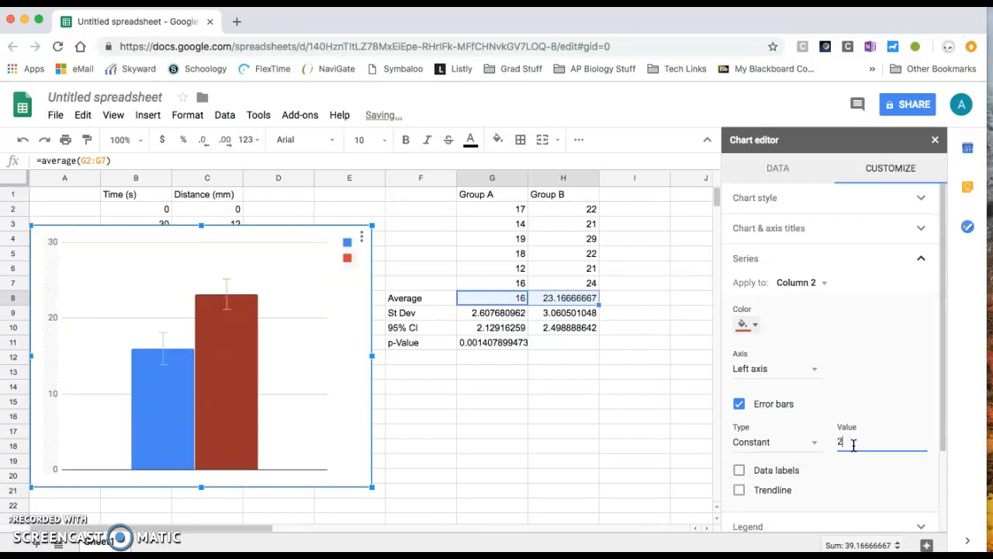
pyautogui.write('50')
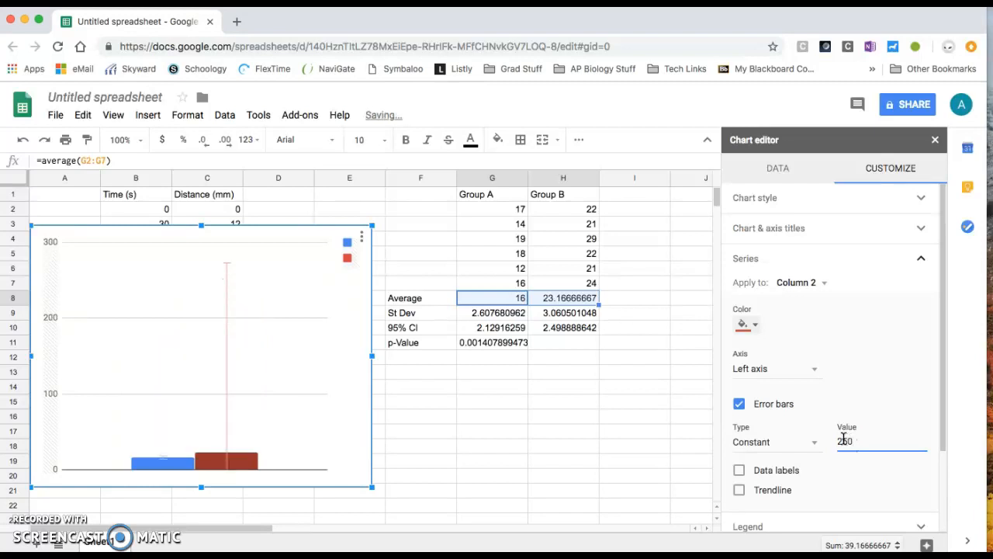
pyautogui.click(844, 439)
pyautogui.write('.')
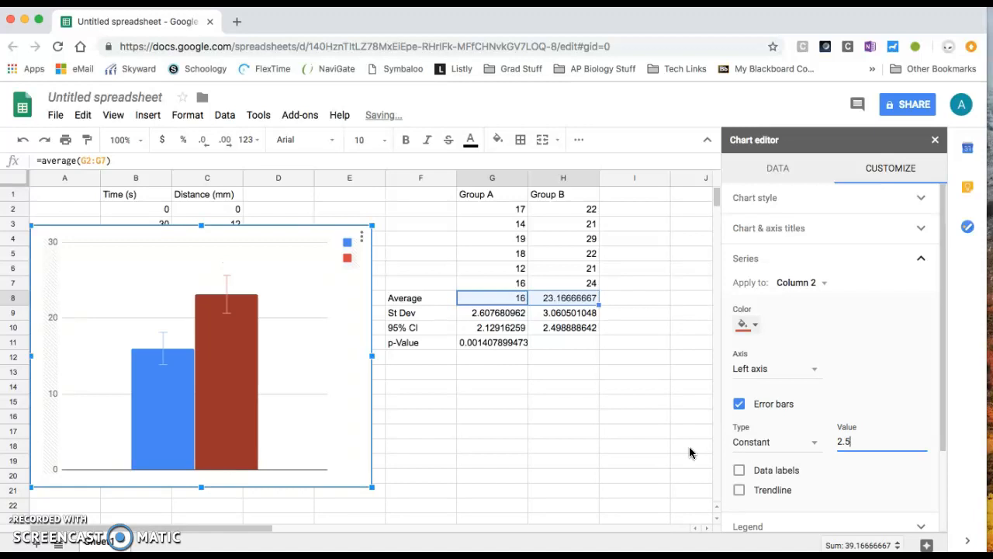
pyautogui.click(561, 436)
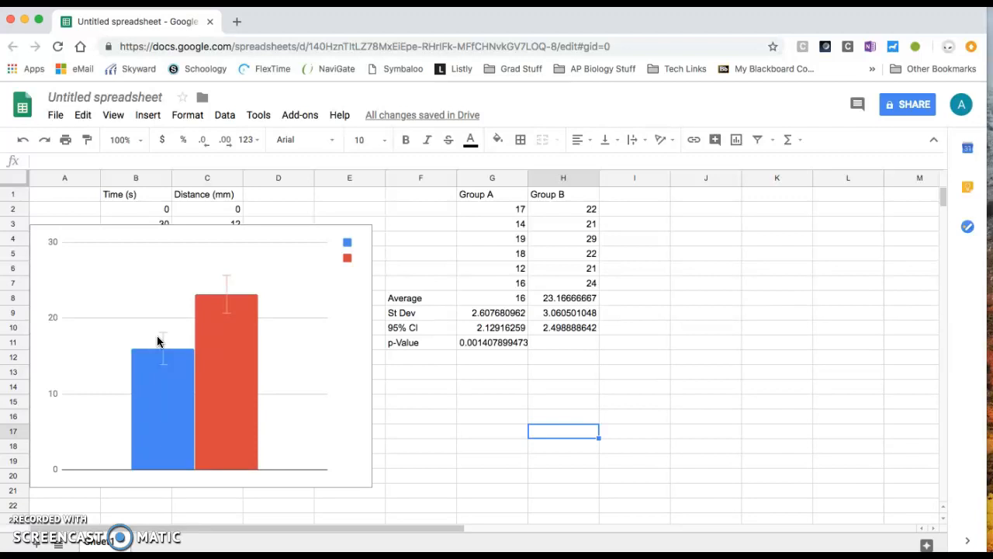
# Reposition the column chart slightly to the right so that the first time and distance values below the headers are uncovered.
pyautogui.click(175, 483)
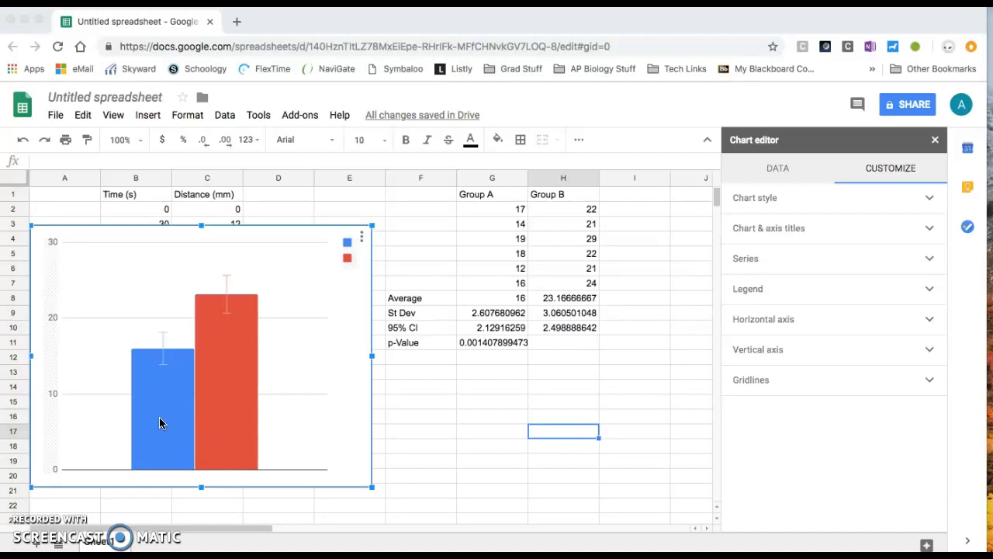
pyautogui.click(277, 228)
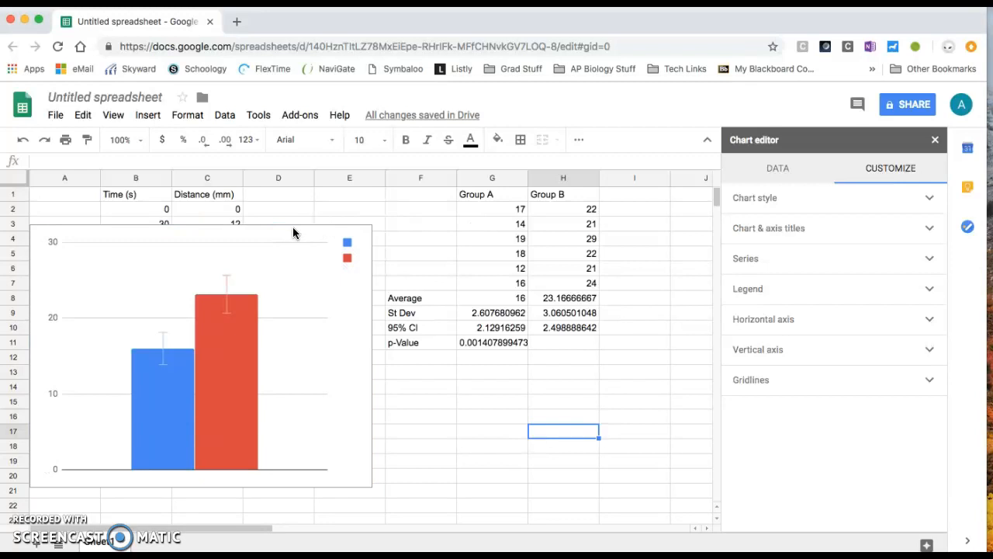
pyautogui.moveTo(282, 229); pyautogui.dragTo(569, 204)
pyautogui.moveTo(380, 210); pyautogui.dragTo(144, 228)
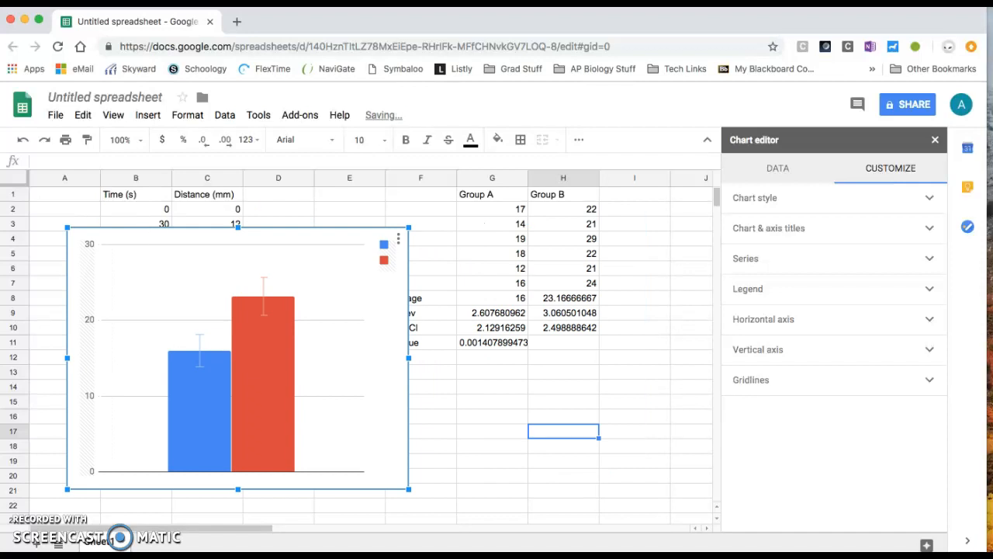
# Title the chart "Comparison of two groups in relation to some random variable", the horizontal axis "Group" and the vertical axis "Average blah blah blah (unit)".
pyautogui.click(85, 472)
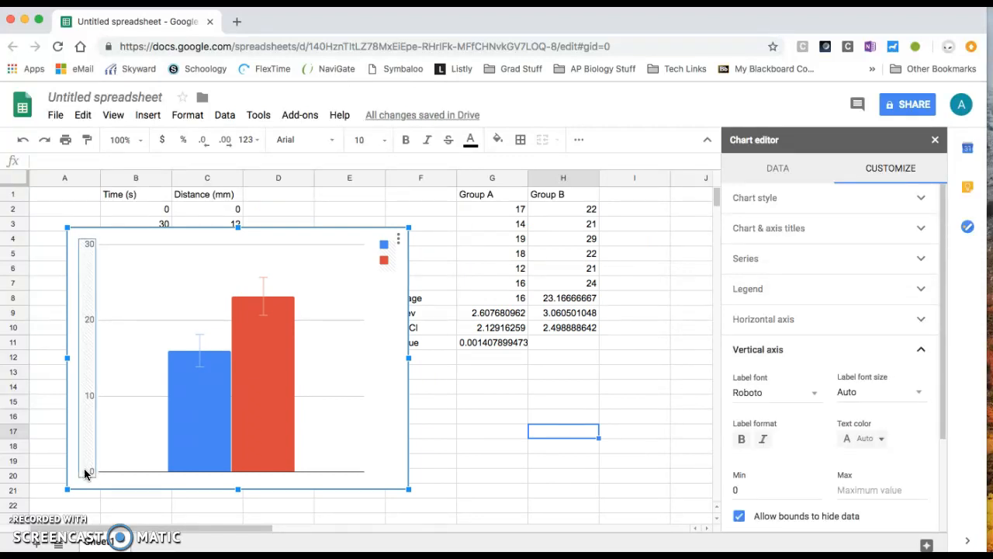
pyautogui.click(793, 228)
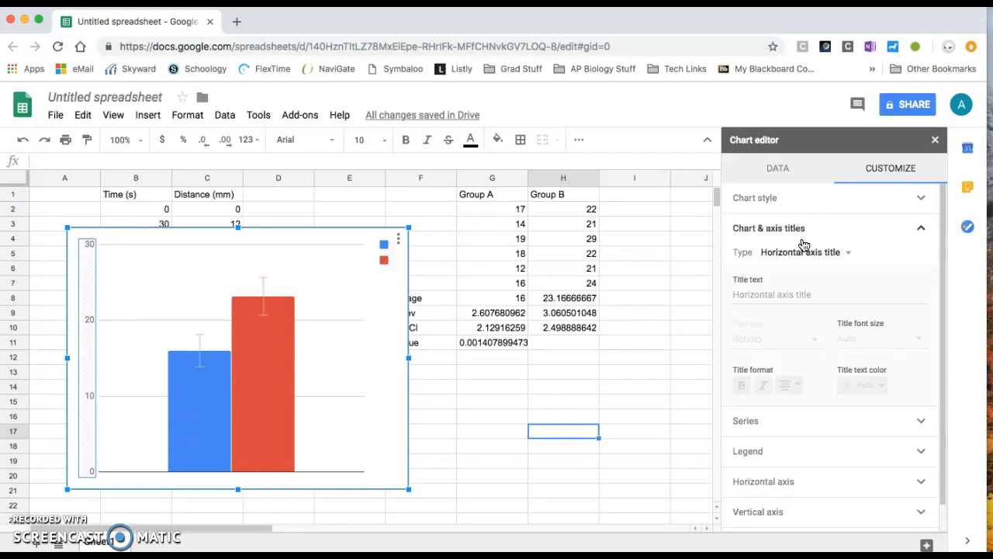
pyautogui.click(801, 253)
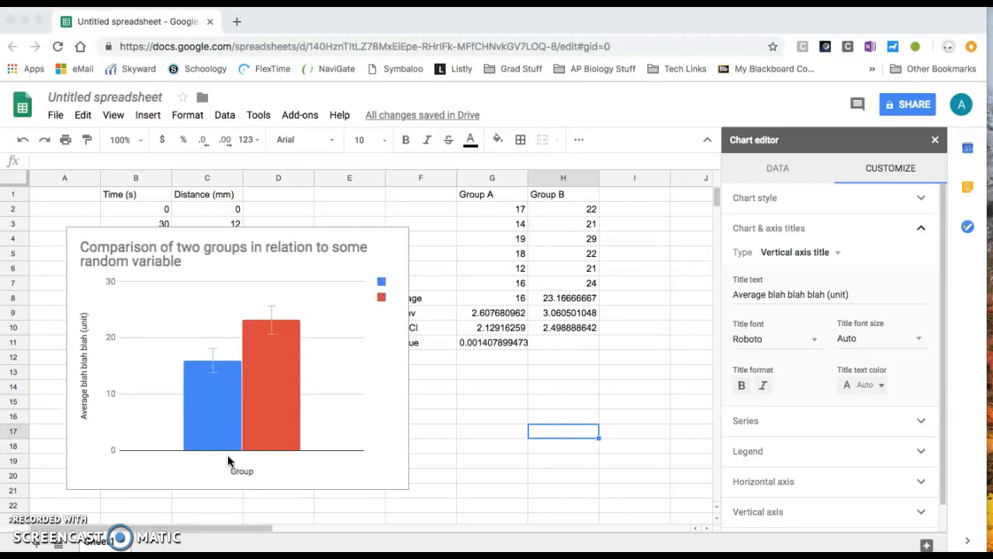
# Copy the titled column chart and paste it into a new Google Docs document, linked to the spreadsheet.
pyautogui.click(377, 340)
pyautogui.click(378, 339)
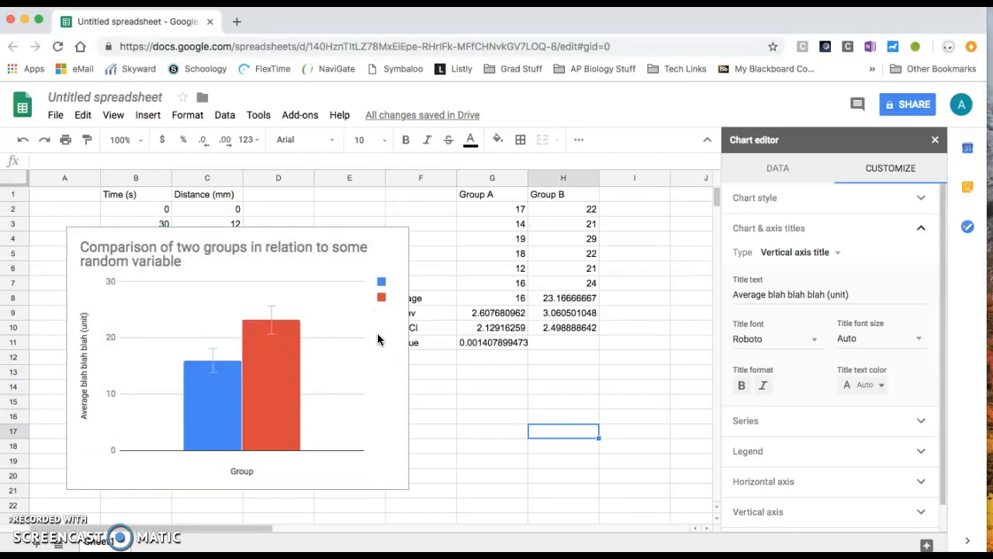
pyautogui.click(240, 25)
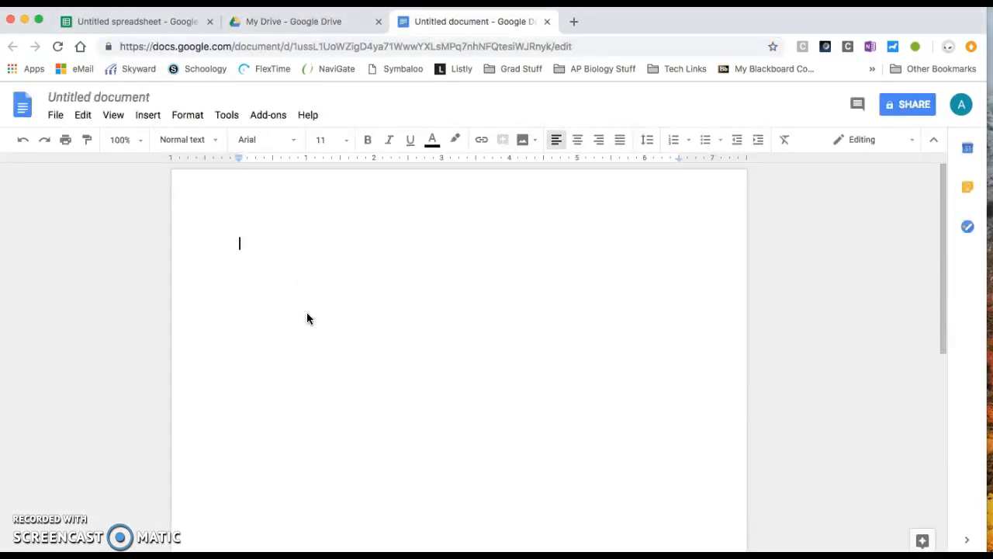
pyautogui.press('super+v')
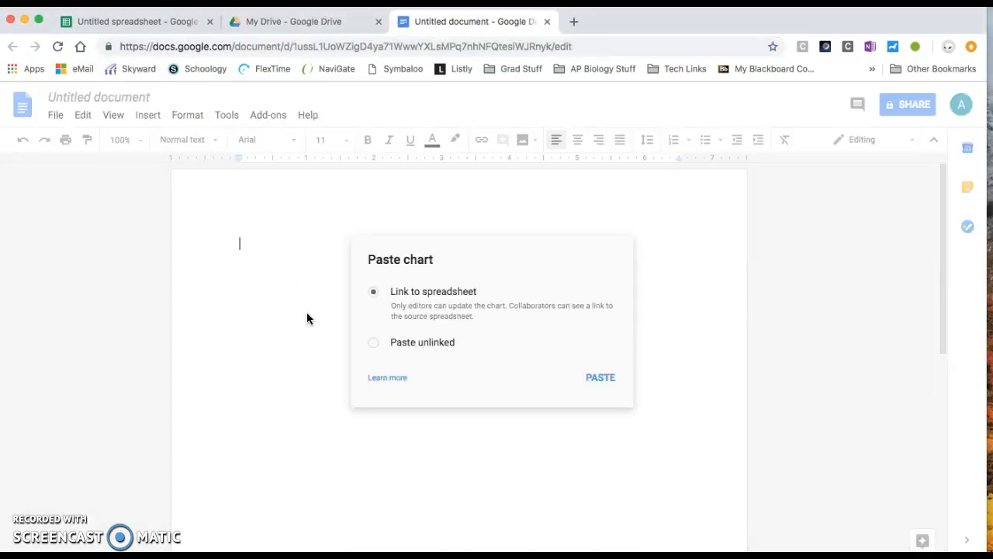
pyautogui.click(601, 377)
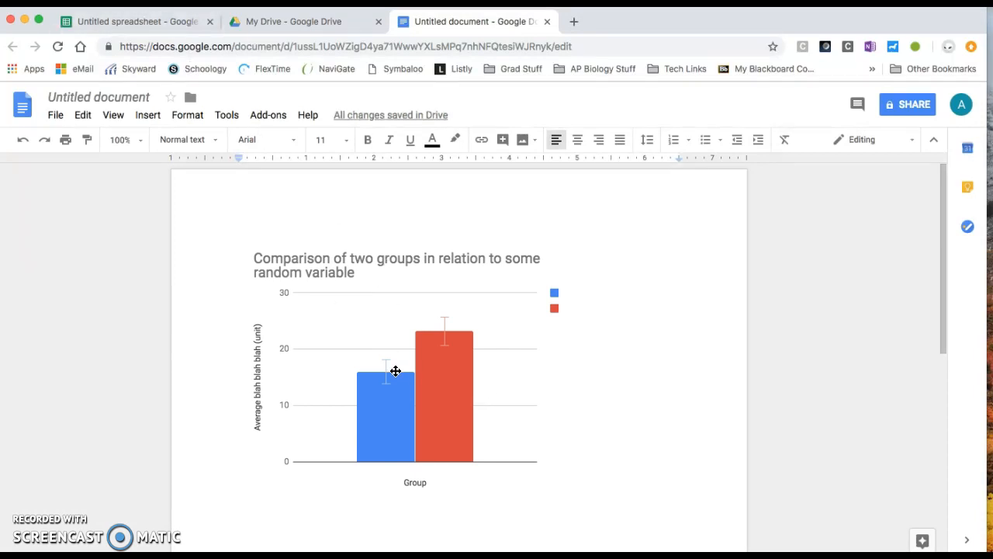
# Switch back to the spreadsheet and change the Group A value in G6 to 80.
pyautogui.click(187, 25)
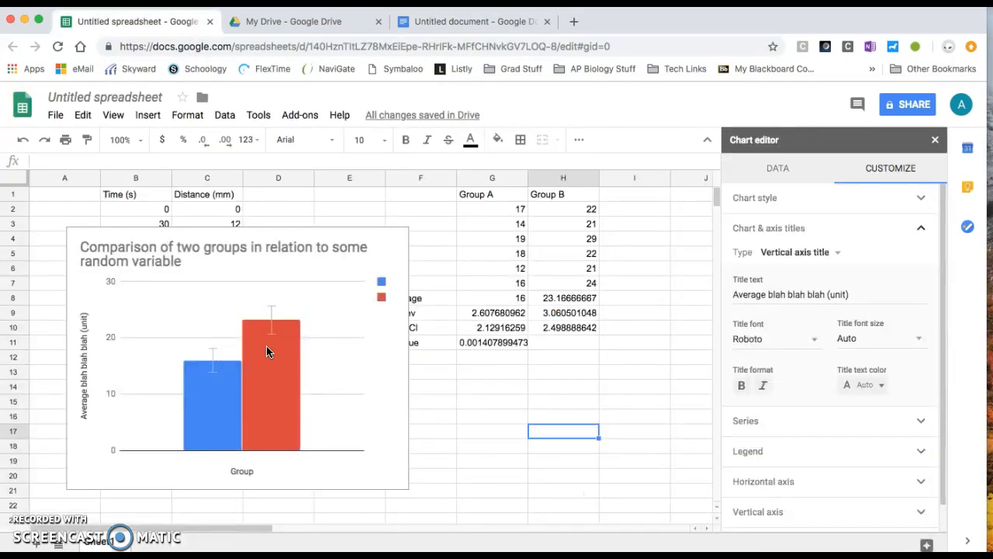
pyautogui.click(513, 279)
pyautogui.click(513, 273)
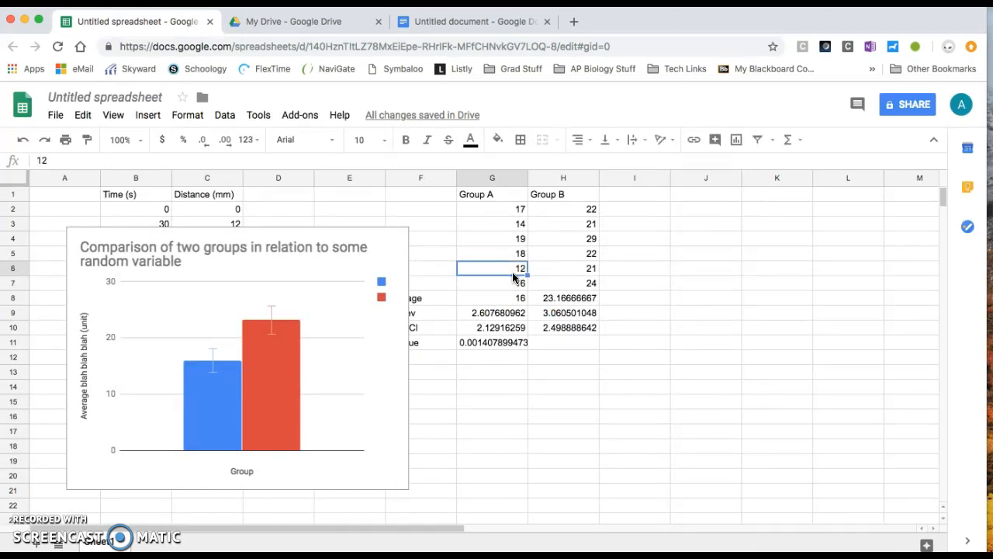
pyautogui.write('20')
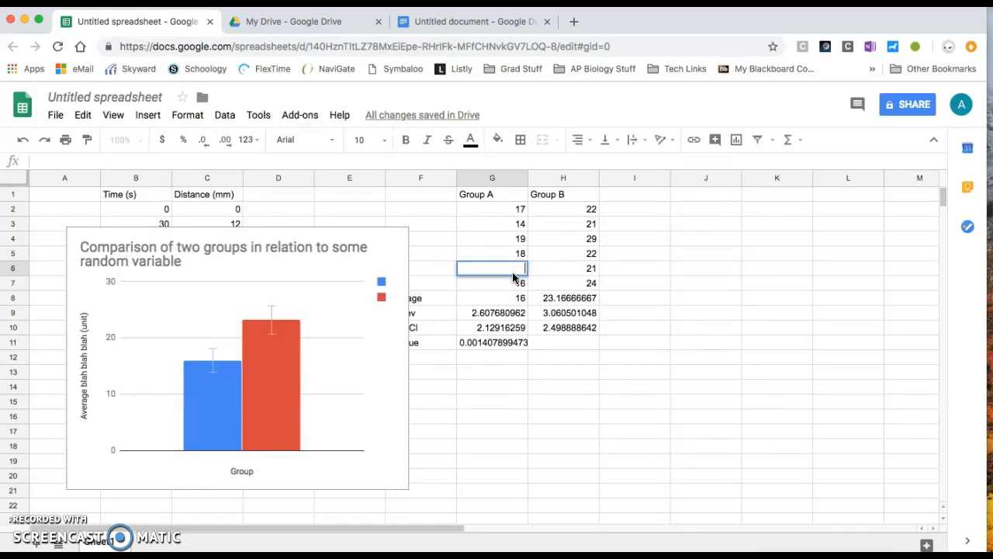
pyautogui.press('Return')
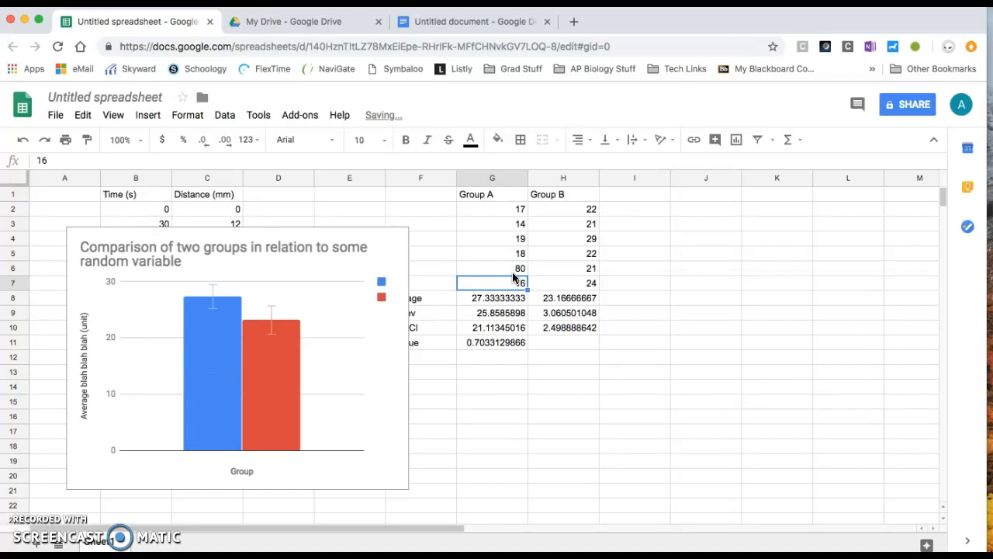
# Return to the Google Docs document and select the pasted chart to examine its update option.
pyautogui.click(480, 31)
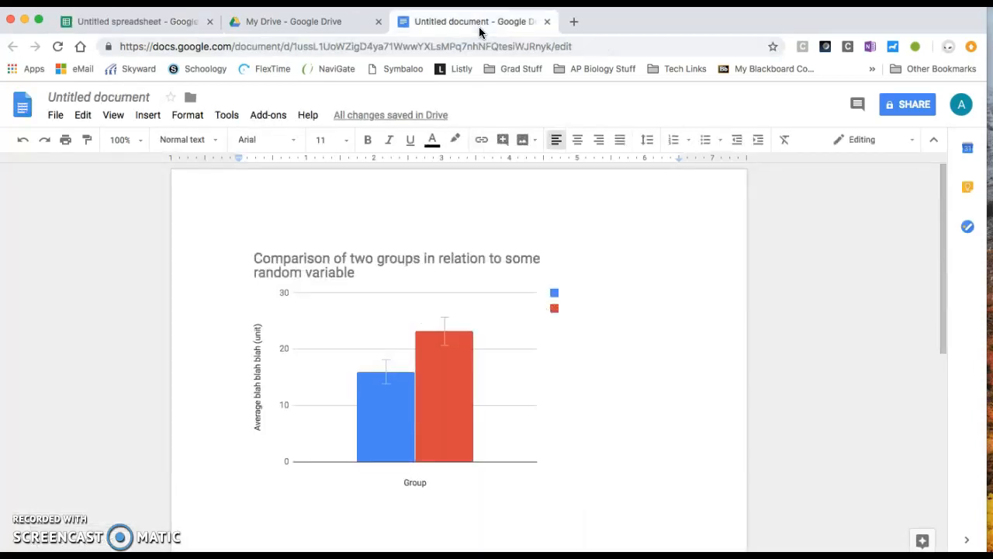
pyautogui.click(415, 416)
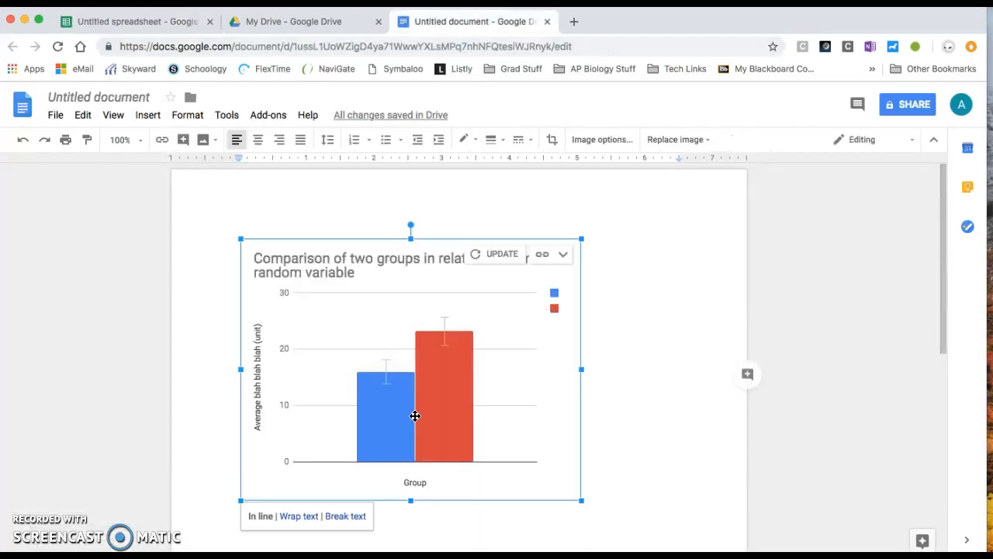
pyautogui.click(658, 348)
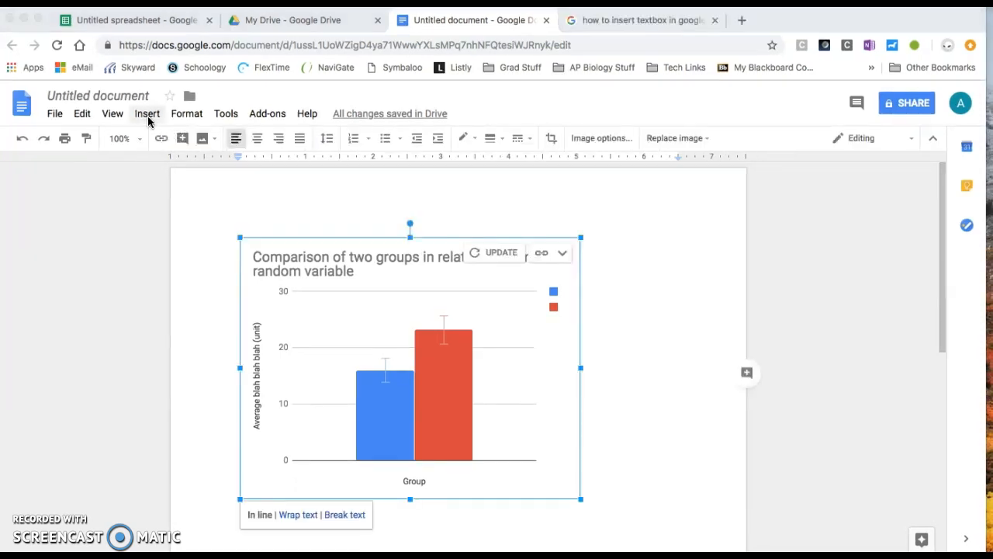
# Try to insert a drawing with a text box reading "Group A" and "Group B" while the chart is selected.
pyautogui.click(148, 114)
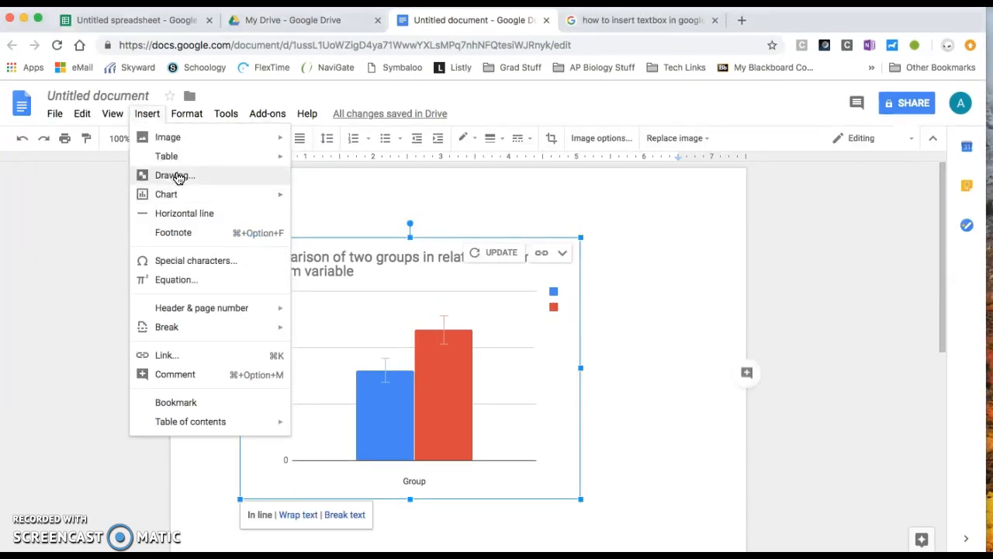
pyautogui.click(177, 177)
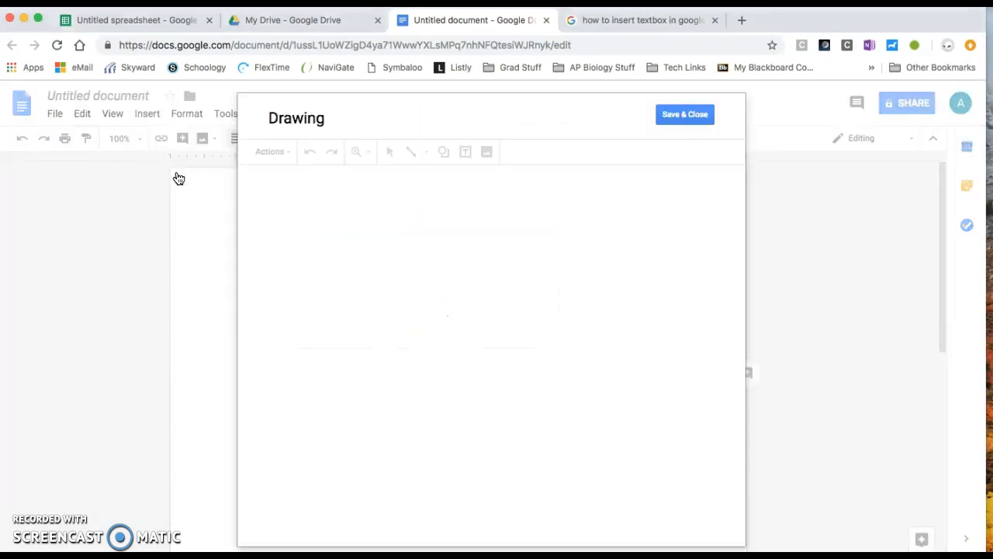
pyautogui.click(465, 151)
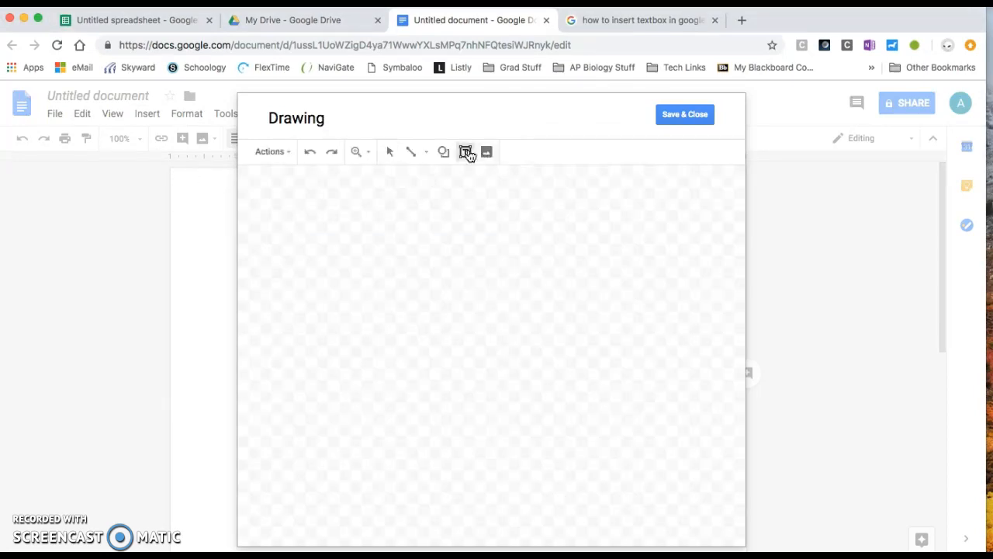
pyautogui.moveTo(324, 172); pyautogui.dragTo(462, 232)
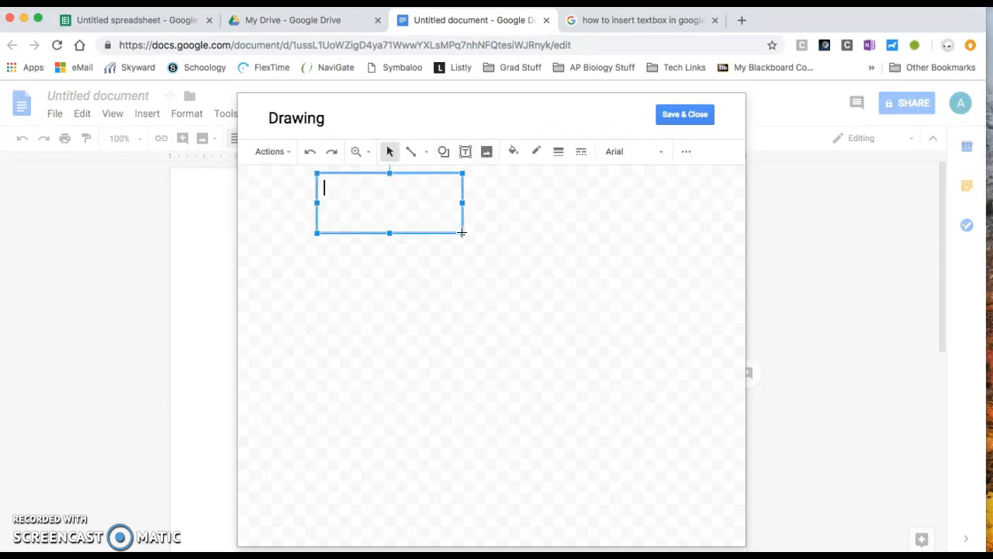
pyautogui.write('Group A ')
pyautogui.write('Group B')
pyautogui.click(674, 120)
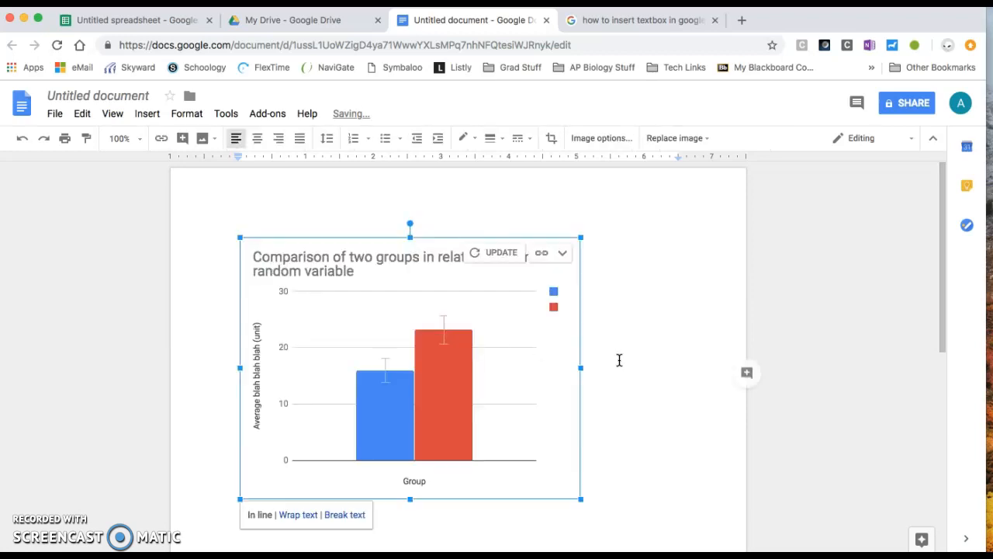
# Insert a drawing after the chart containing a text box with "Group A" and "Group B" on separate lines.
pyautogui.click(618, 360)
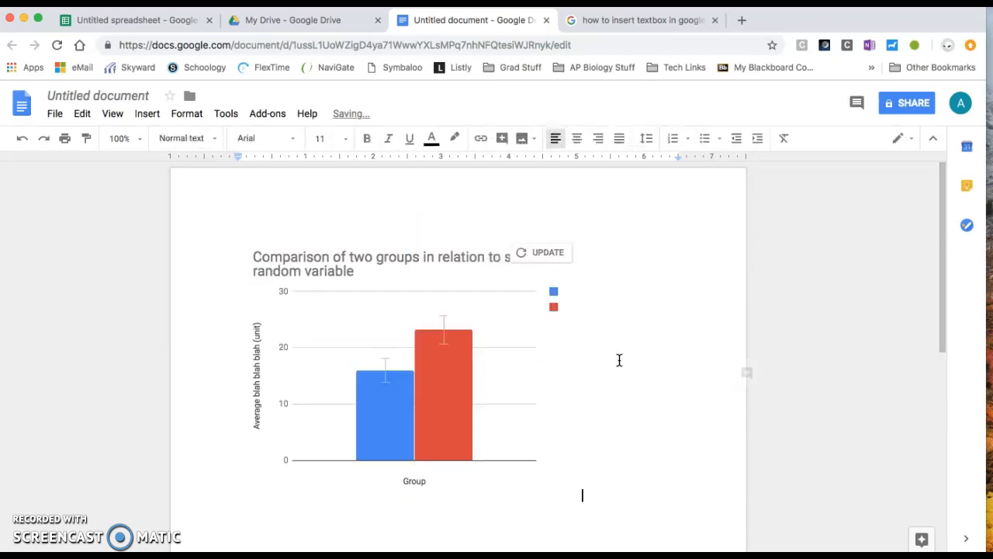
pyautogui.click(144, 115)
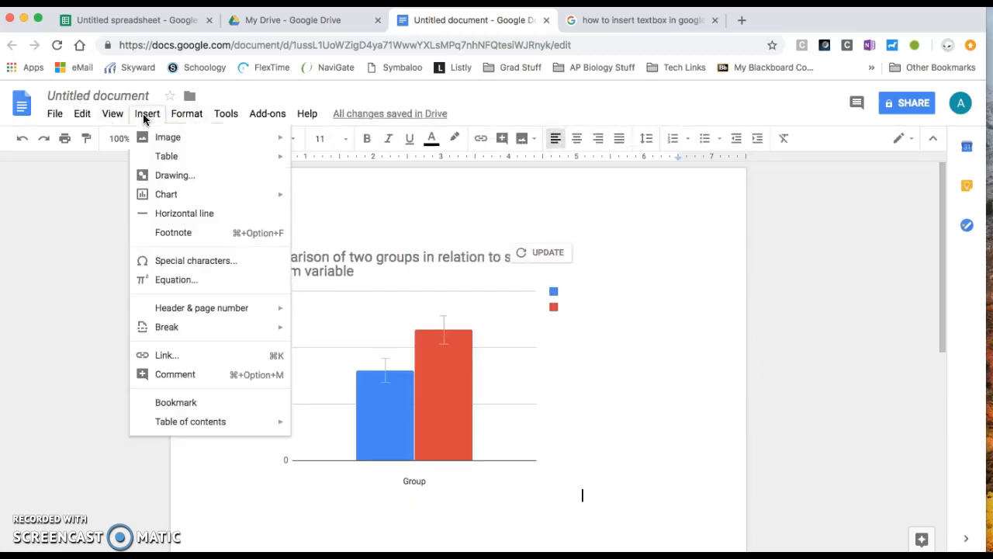
pyautogui.click(173, 183)
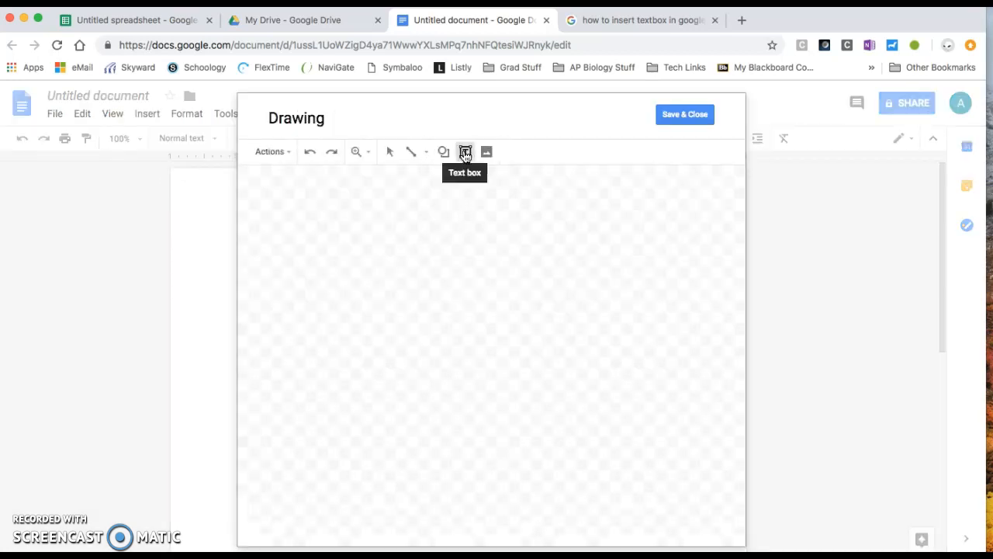
pyautogui.click(466, 153)
pyautogui.moveTo(313, 179); pyautogui.dragTo(506, 264)
pyautogui.write('Gr')
pyautogui.write('oup A ')
pyautogui.write('Group B')
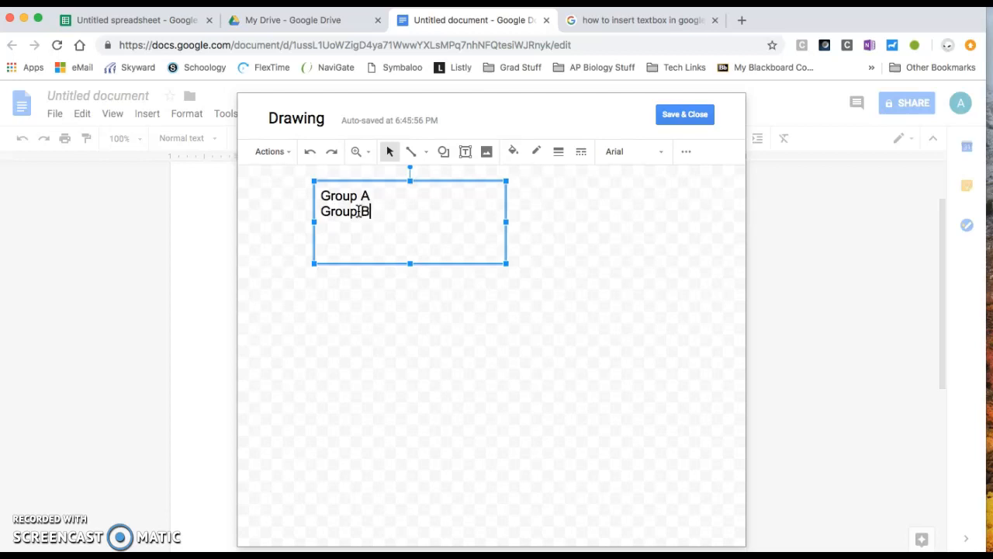
pyautogui.click(675, 116)
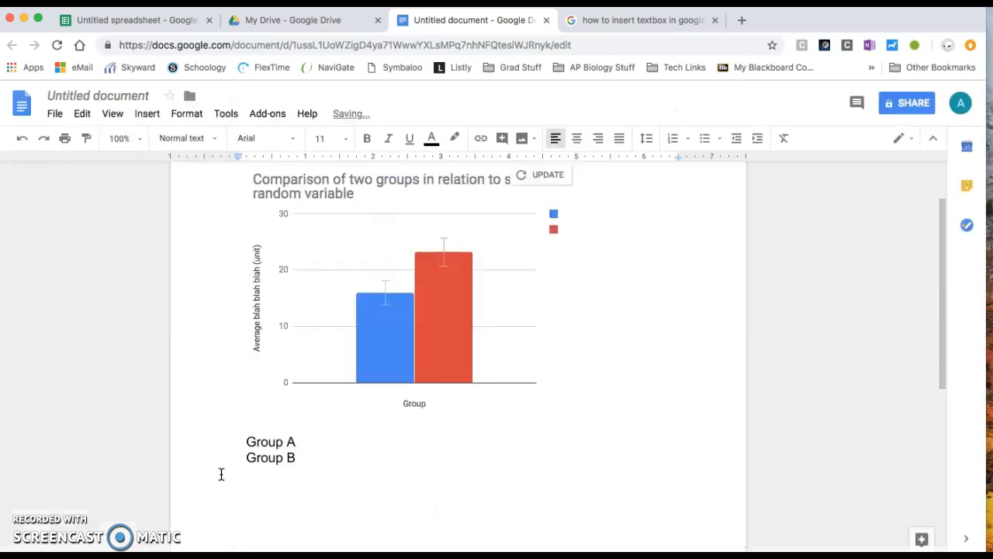
# Set the label drawing to Break text and place Group A and Group B beside the blue and red legend squares.
pyautogui.click(266, 444)
pyautogui.moveTo(510, 307); pyautogui.dragTo(509, 309)
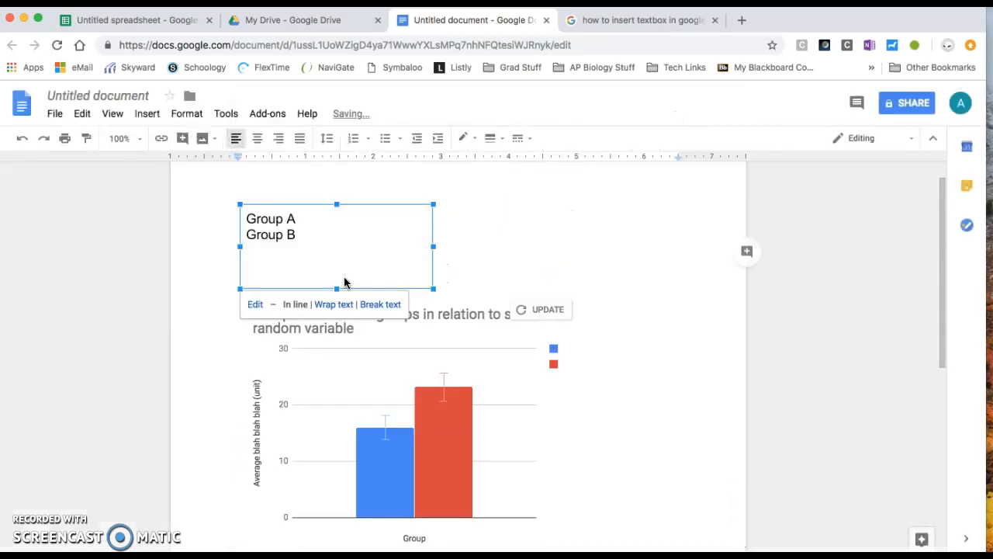
pyautogui.click(345, 305)
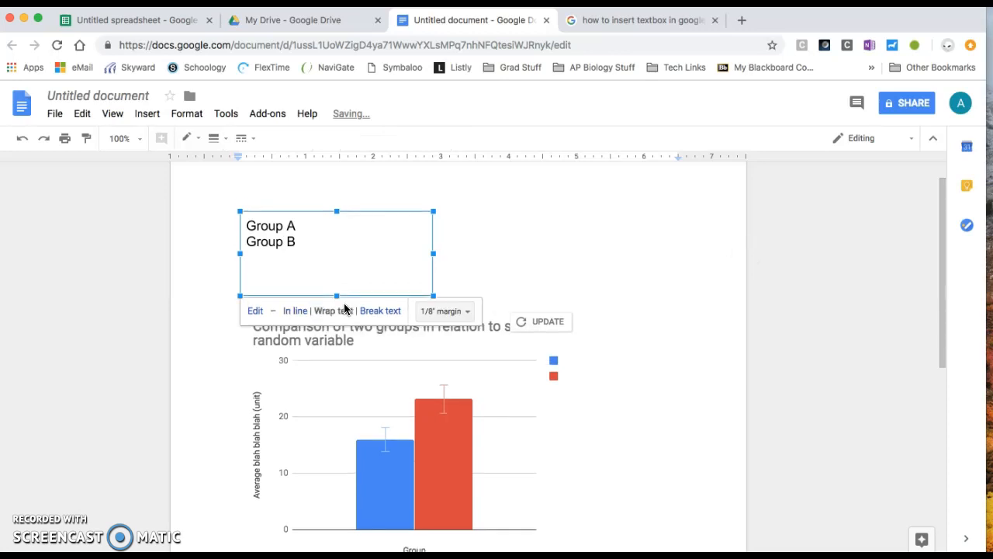
pyautogui.moveTo(299, 245)
pyautogui.mouseDown()
pyautogui.moveTo(404, 280)
pyautogui.moveTo(408, 290)
pyautogui.mouseUp()
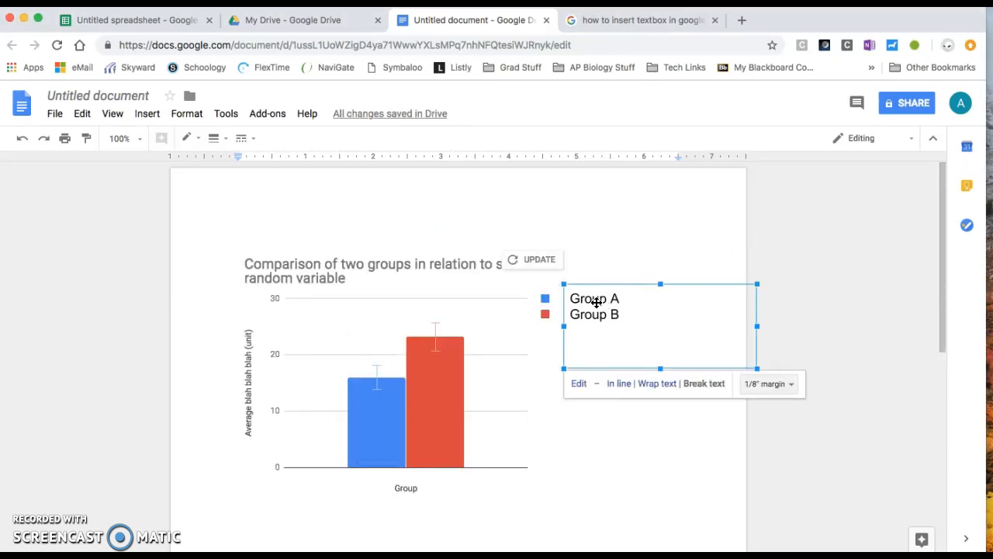
pyautogui.moveTo(597, 303); pyautogui.dragTo(581, 301)
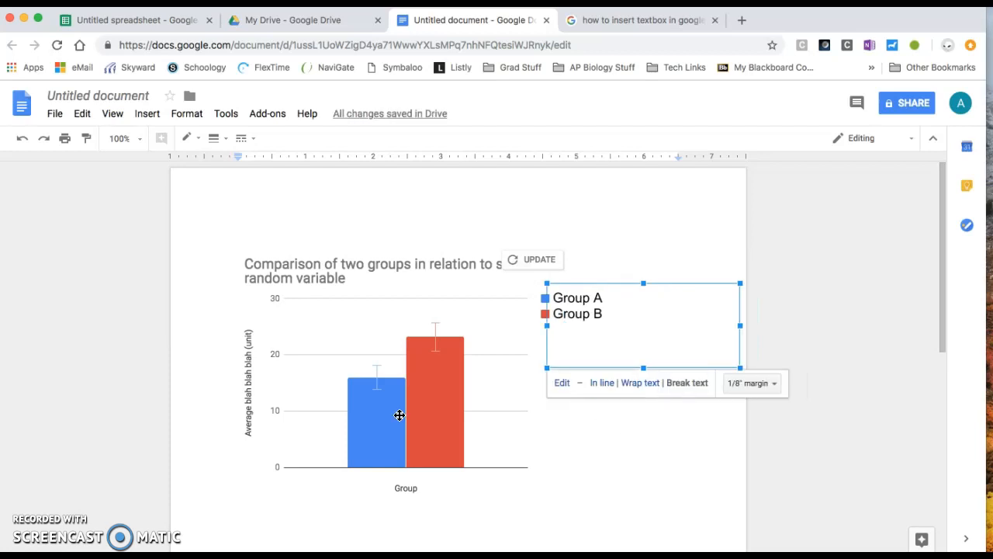
pyautogui.click(353, 417)
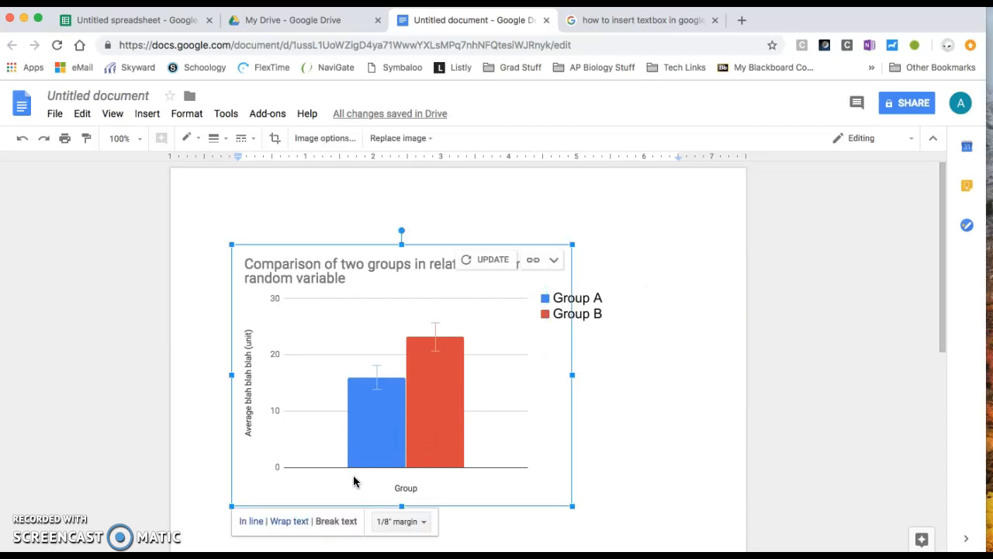
pyautogui.click(684, 497)
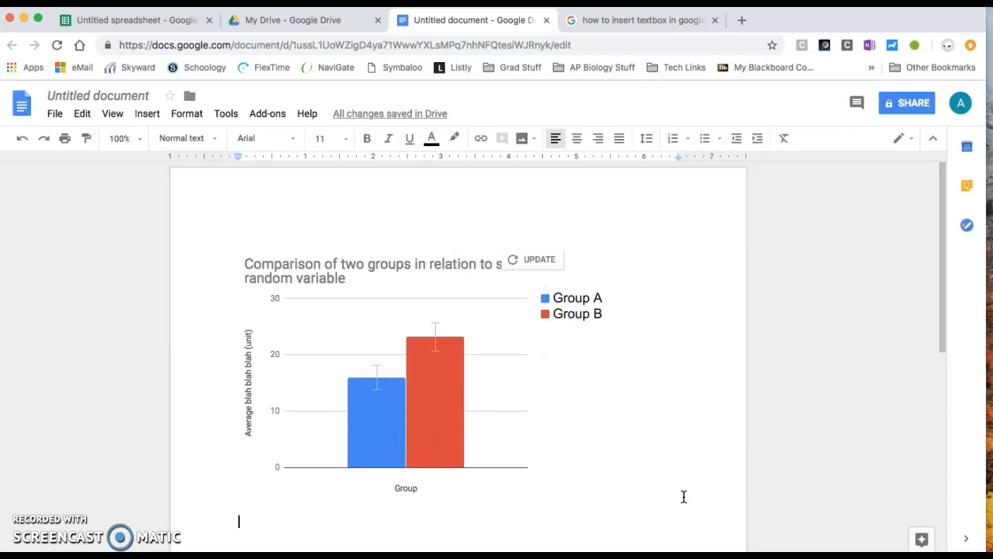
# Update the linked chart with the changed spreadsheet data and realign the group labels with the legend squares.
pyautogui.click(524, 259)
pyautogui.moveTo(576, 295); pyautogui.dragTo(572, 304)
# Open the document's file commands.
pyautogui.click(55, 117)
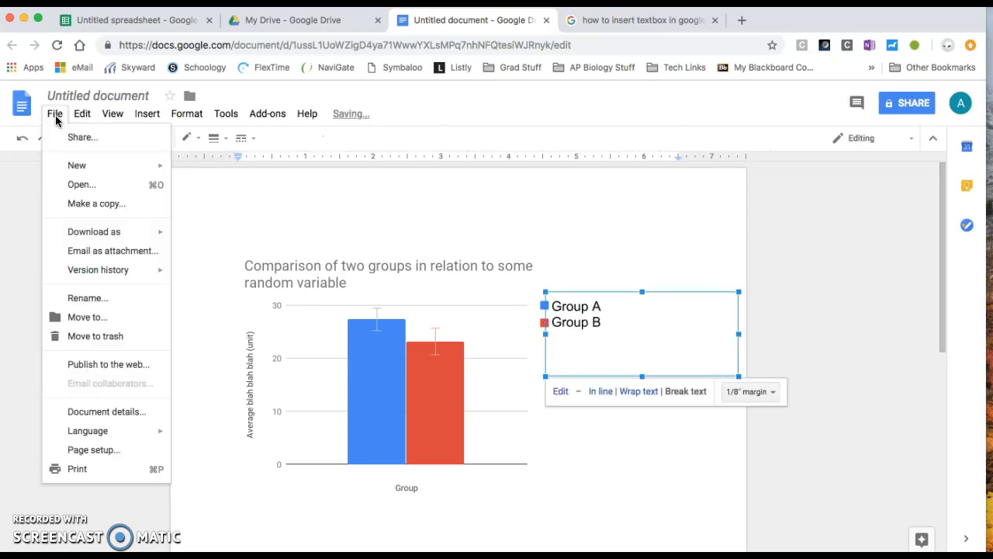